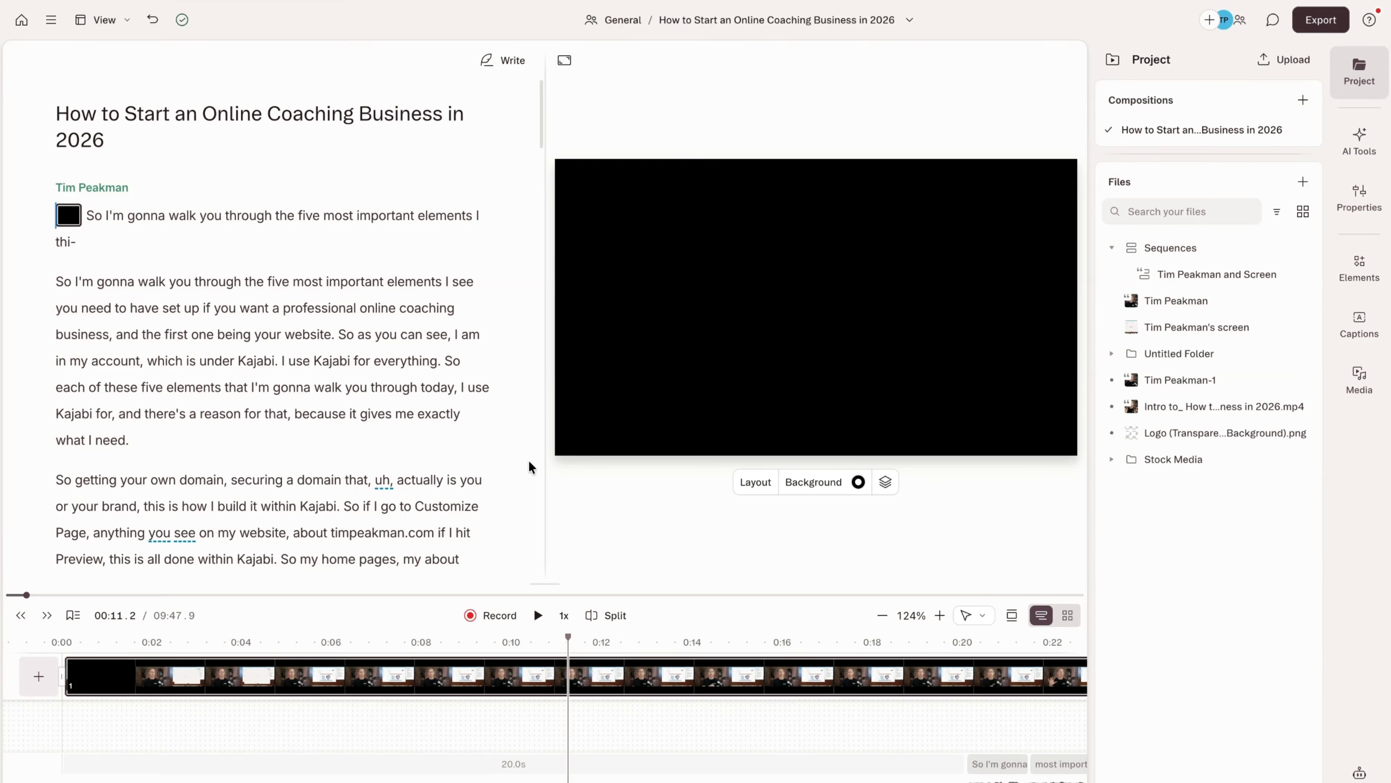
# - Look over the transcript and inspect the camera and screen-recording layers in the frame at about 17.5 s
pyautogui.click(851, 676)
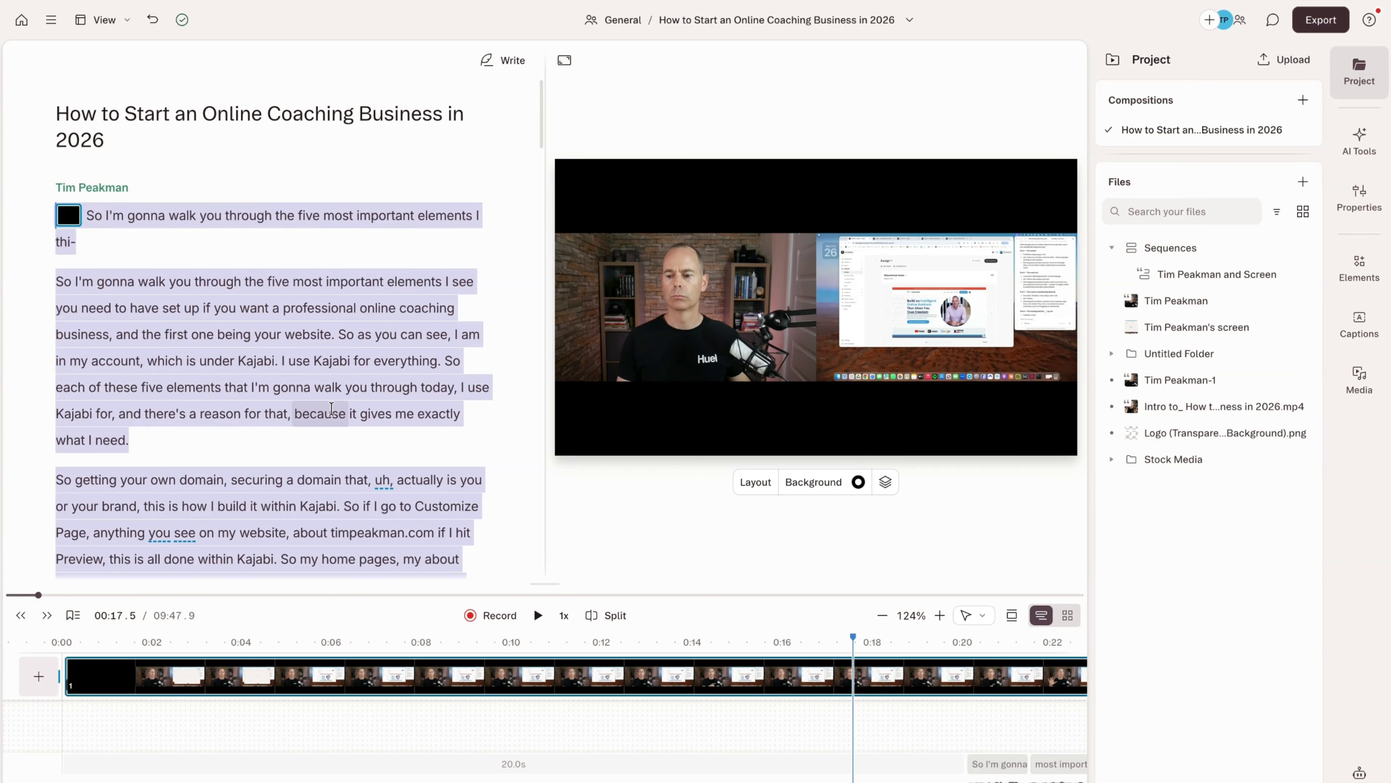
pyautogui.scroll(-7, 330, 408)
pyautogui.scroll(-5, 331, 408)
pyautogui.scroll(12, 332, 408)
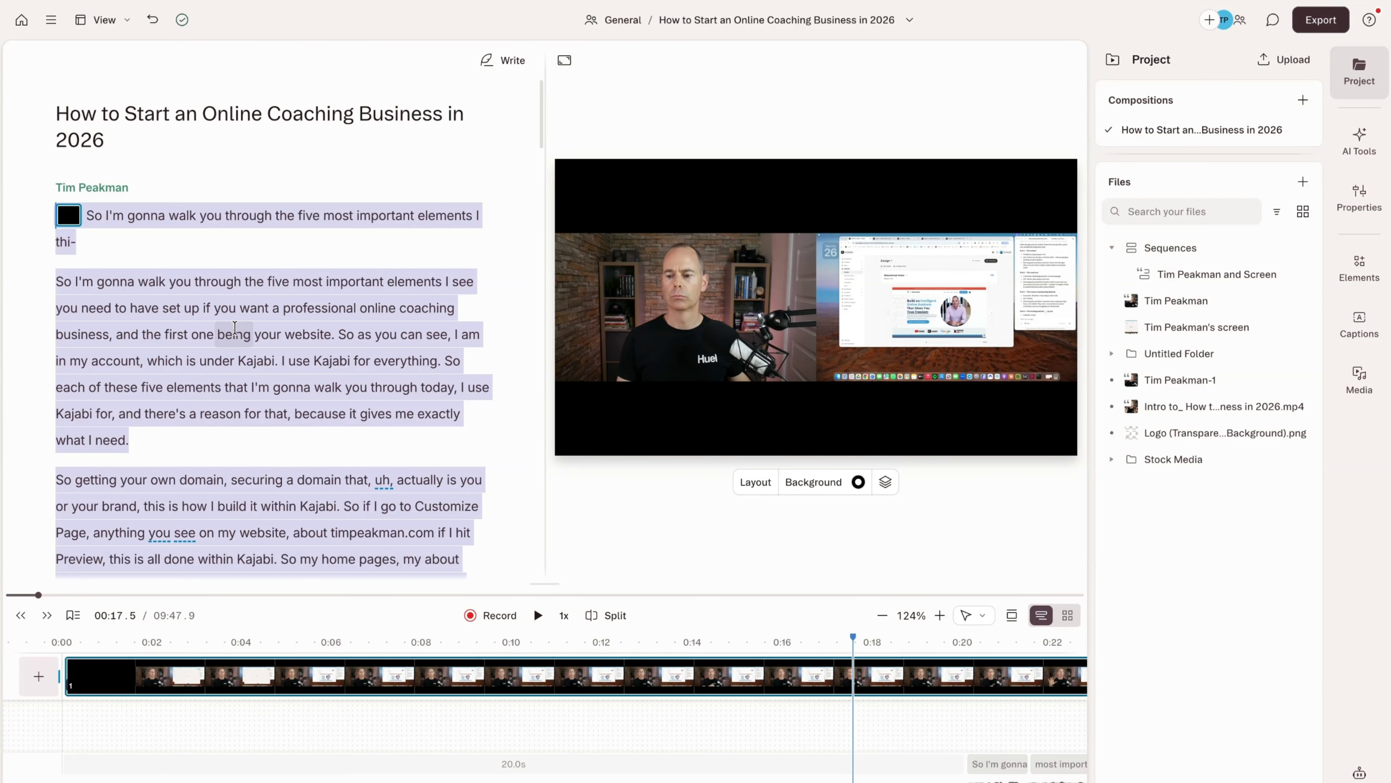
pyautogui.click(709, 285)
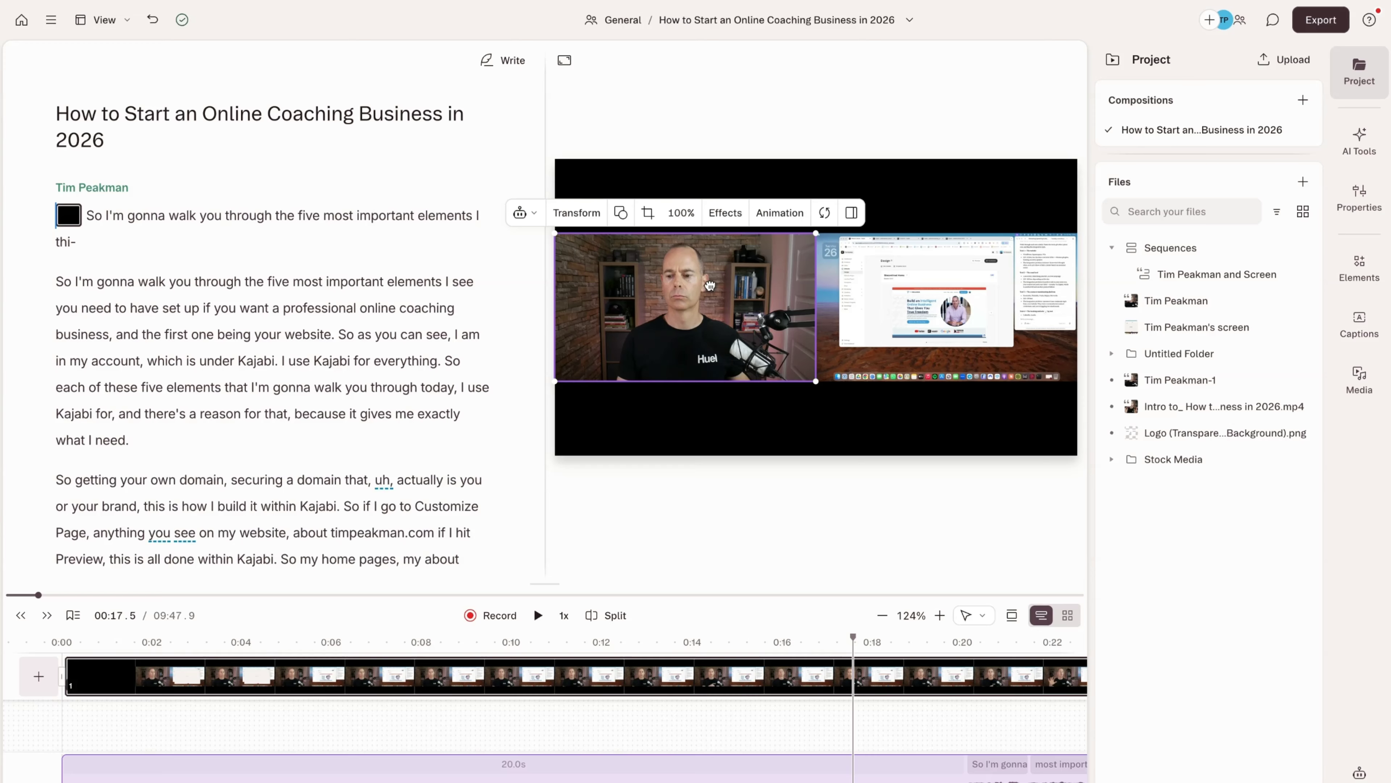
pyautogui.click(910, 302)
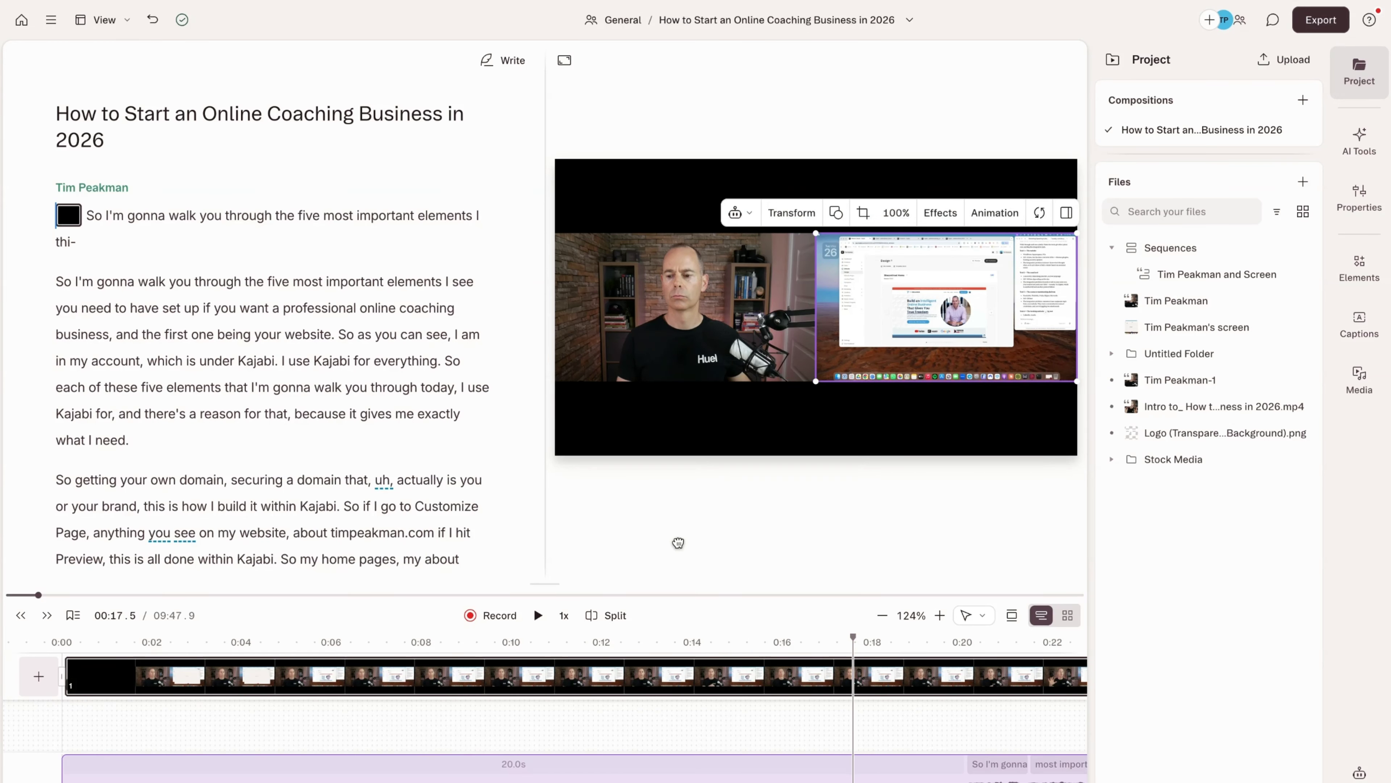
# - Enlarge the timeline area, make the audio waveform track taller, and fit the whole composition in the timeline
pyautogui.moveTo(546, 582); pyautogui.dragTo(545, 462)
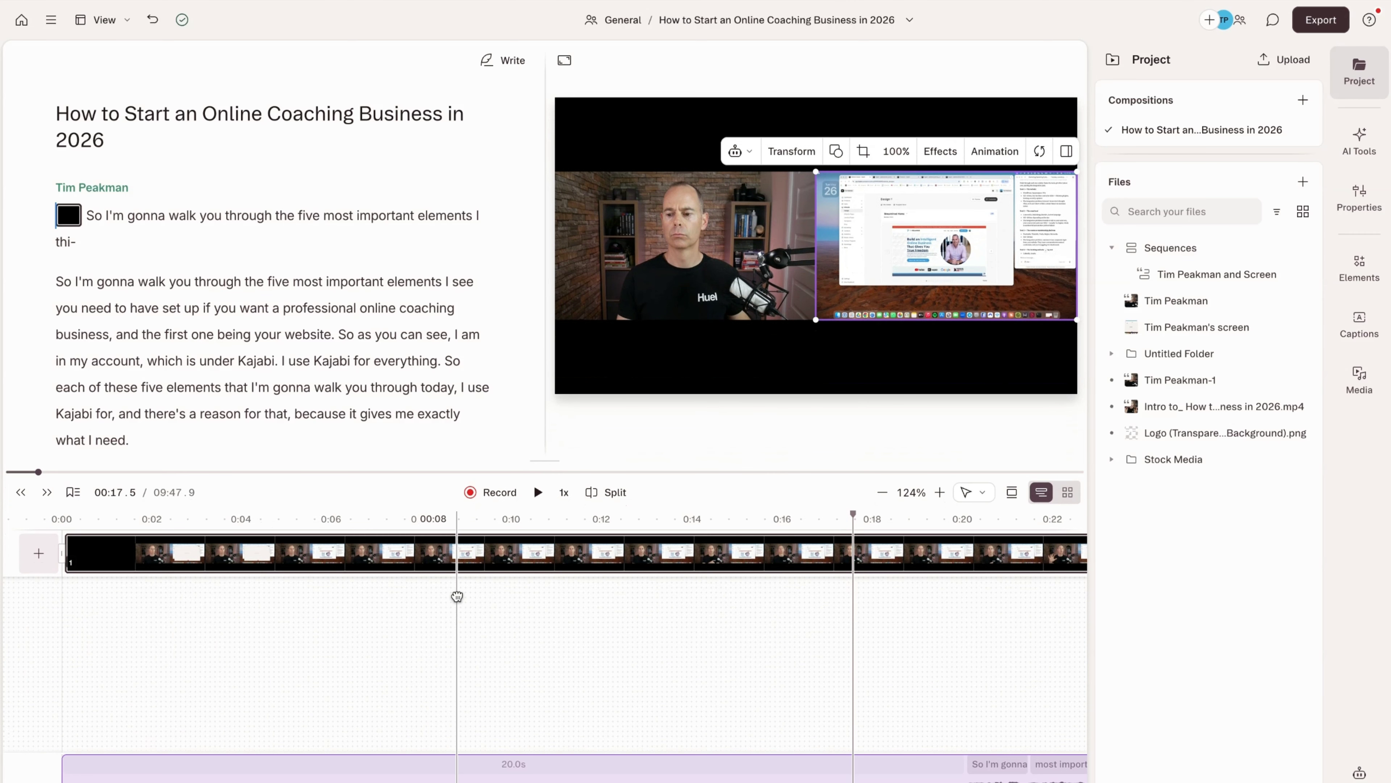
pyautogui.click(328, 561)
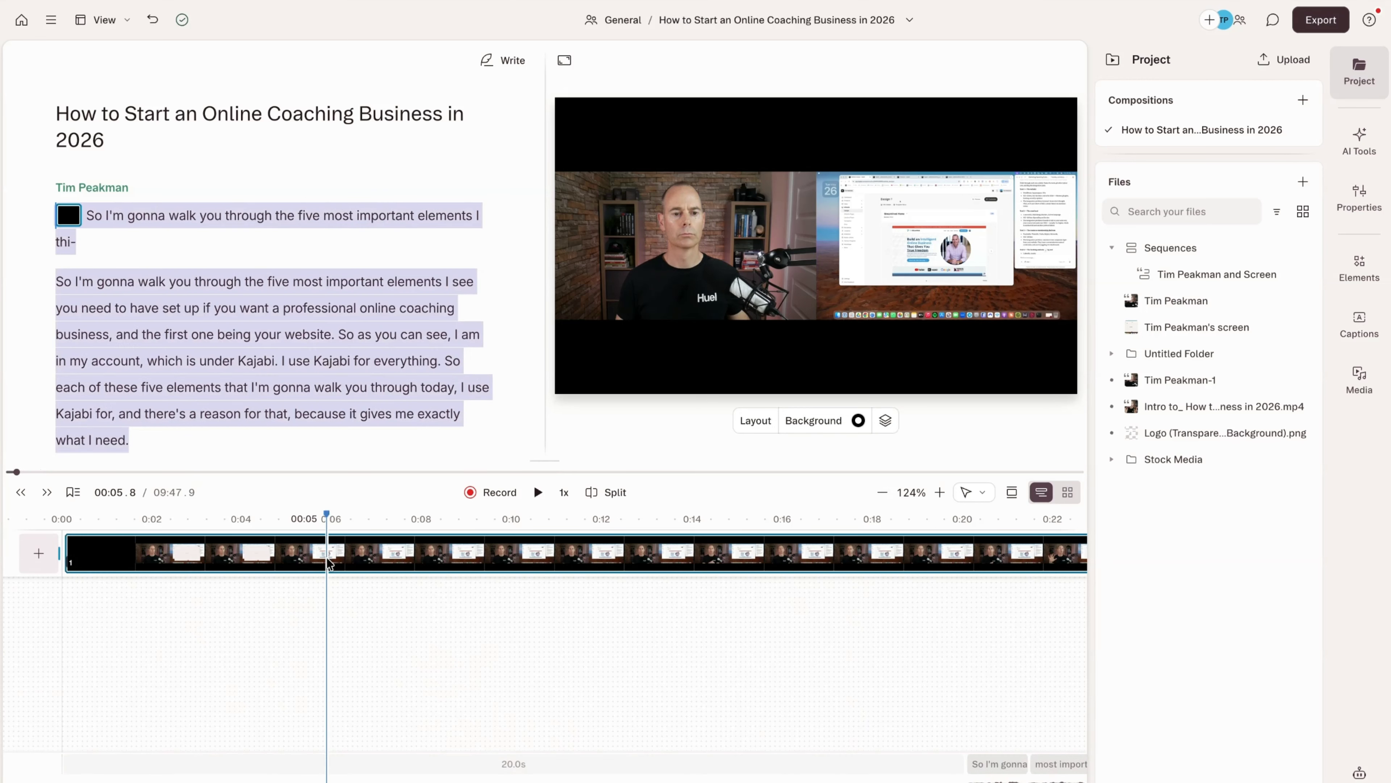
pyautogui.hscroll(10, 764, 698)
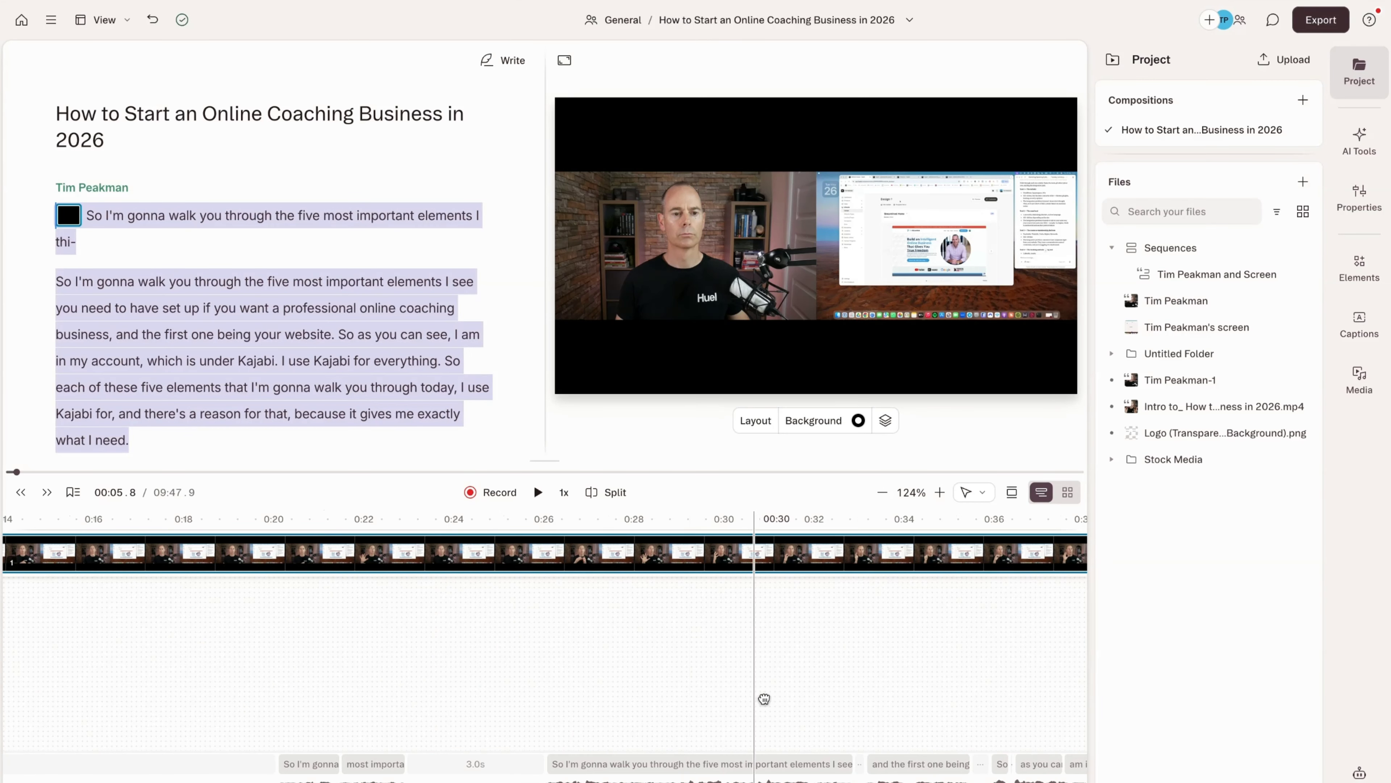
pyautogui.moveTo(794, 755); pyautogui.dragTo(779, 609)
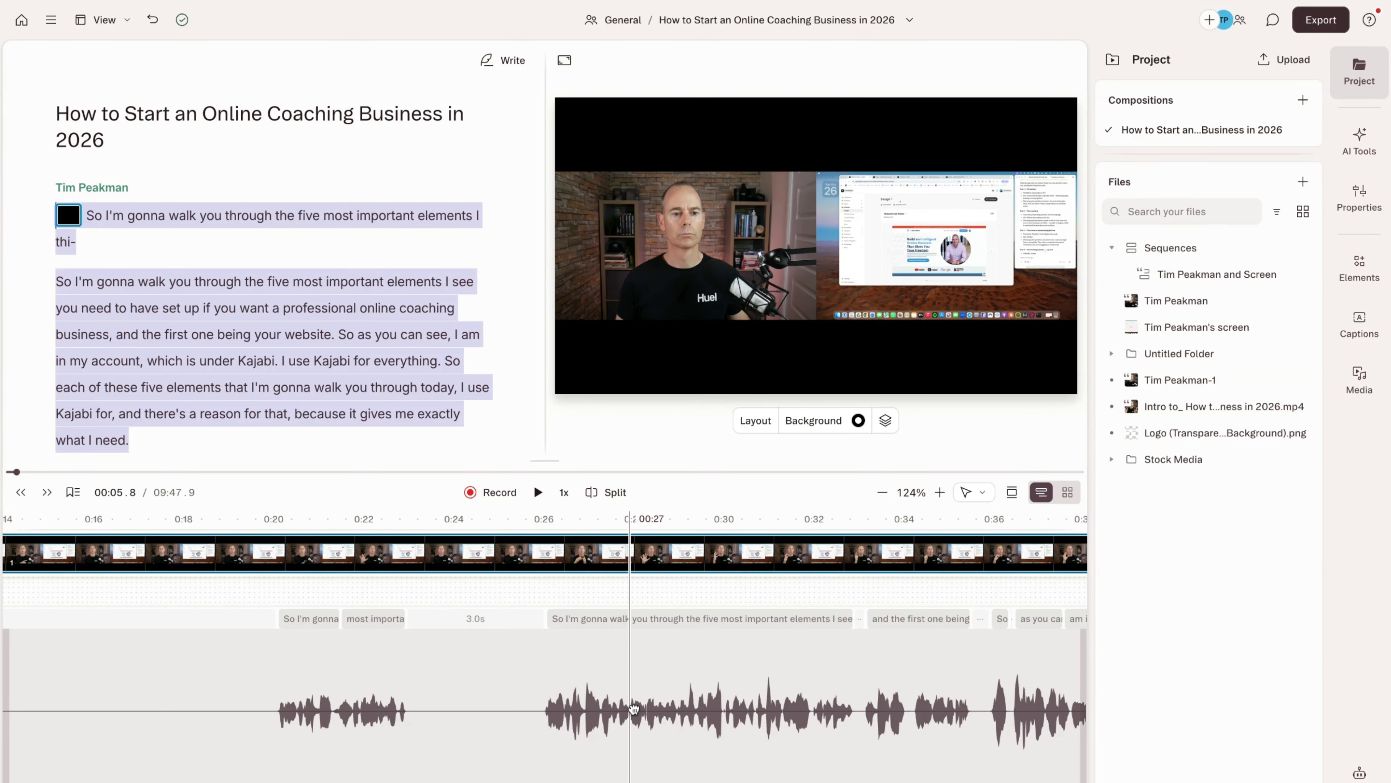
pyautogui.scroll(-3, 635, 710)
pyautogui.scroll(-5, 653, 712)
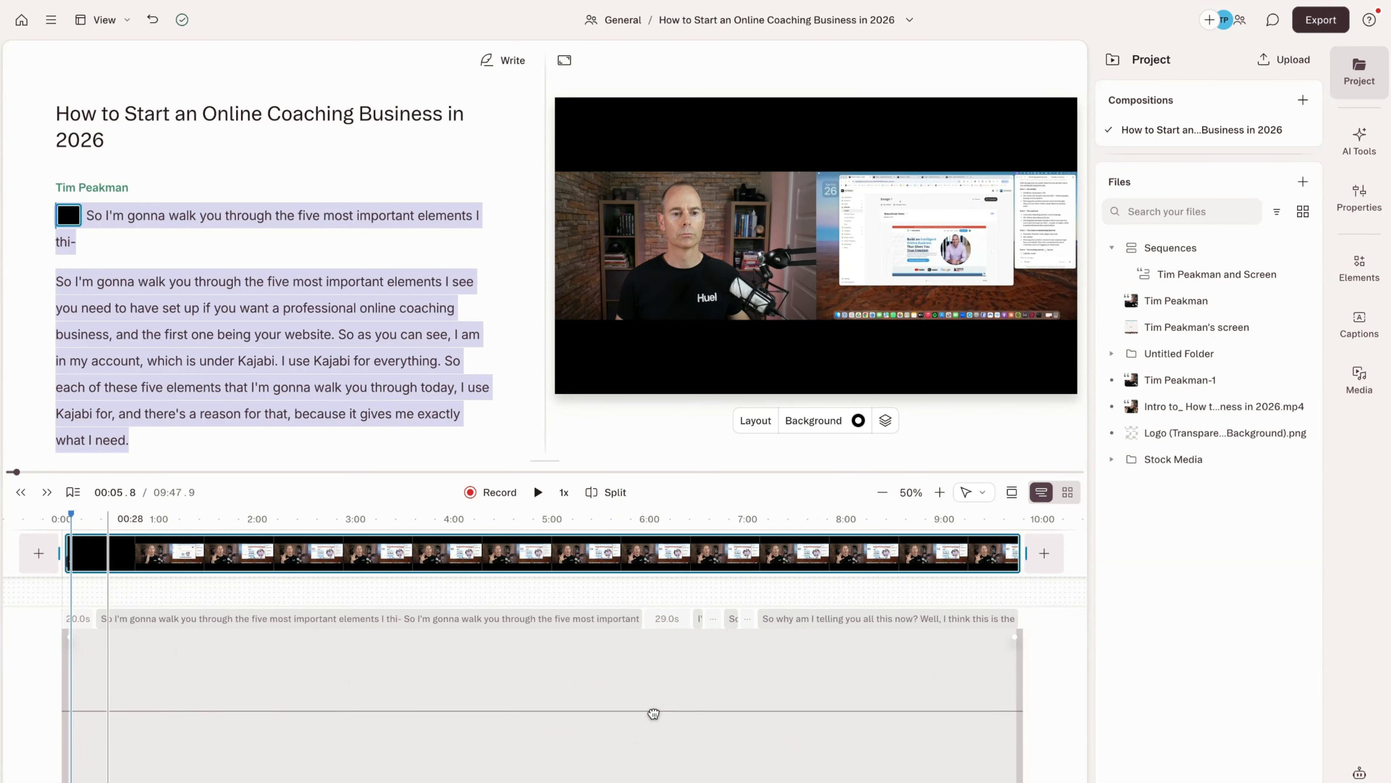
# - Examine the side-by-side camera and screen-recording footage at several points along the timeline, including about 9:32, 5:09 and 4:11
pyautogui.click(999, 668)
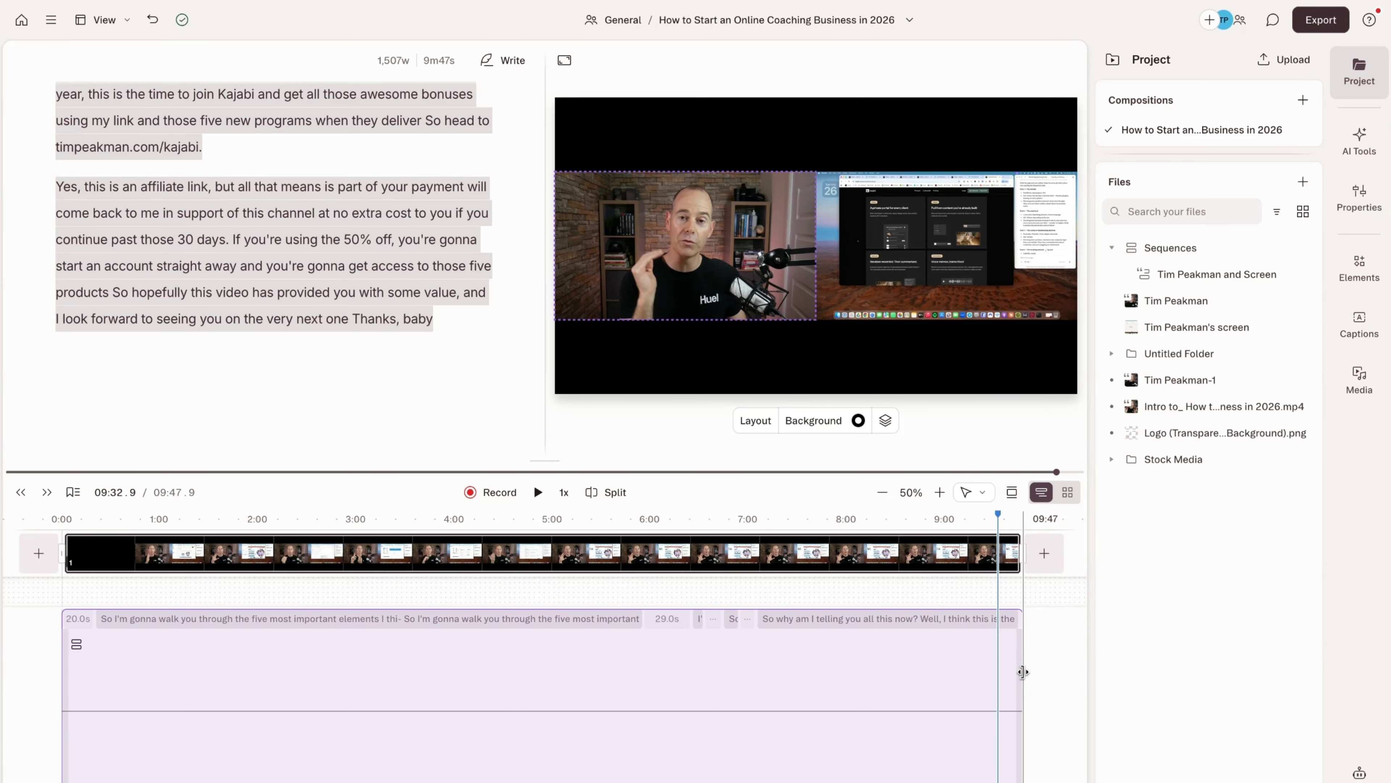
pyautogui.click(657, 540)
pyautogui.click(566, 548)
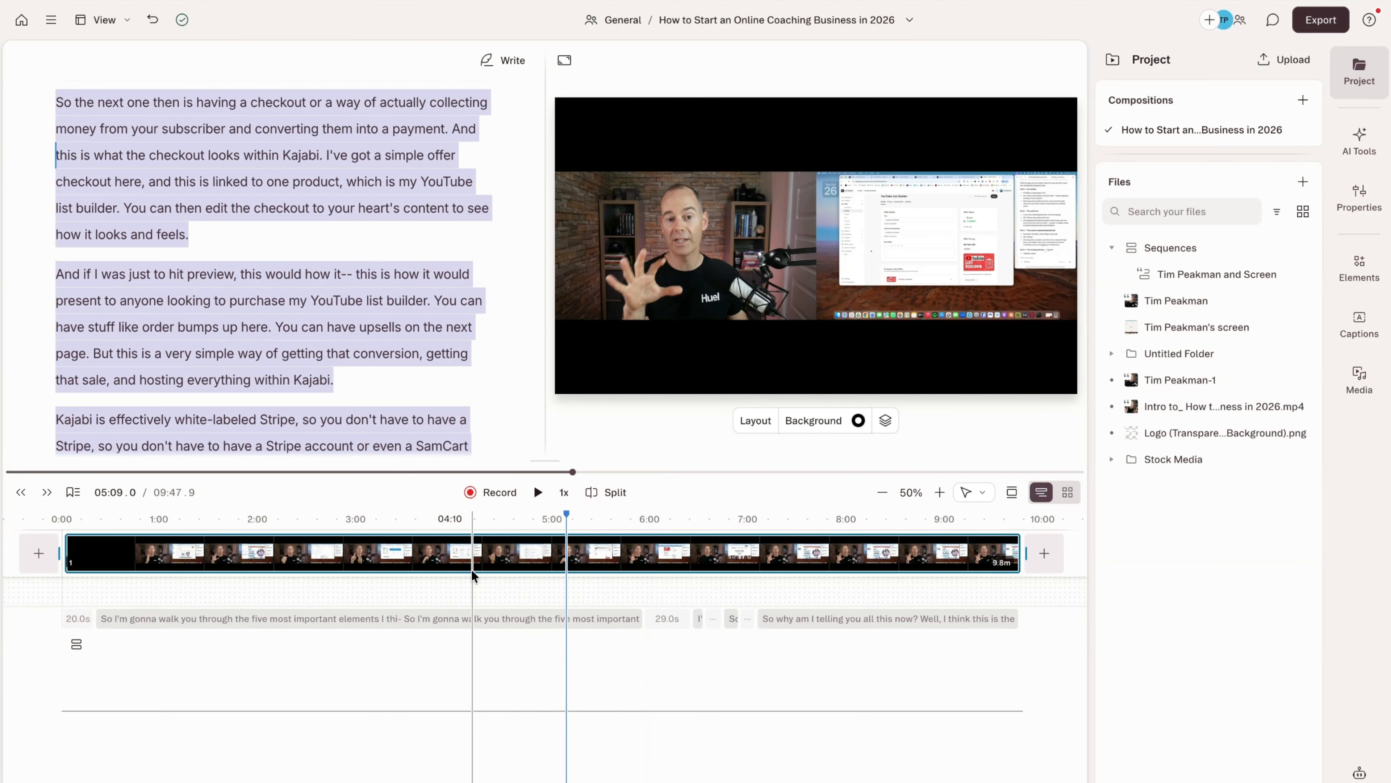
pyautogui.click(471, 569)
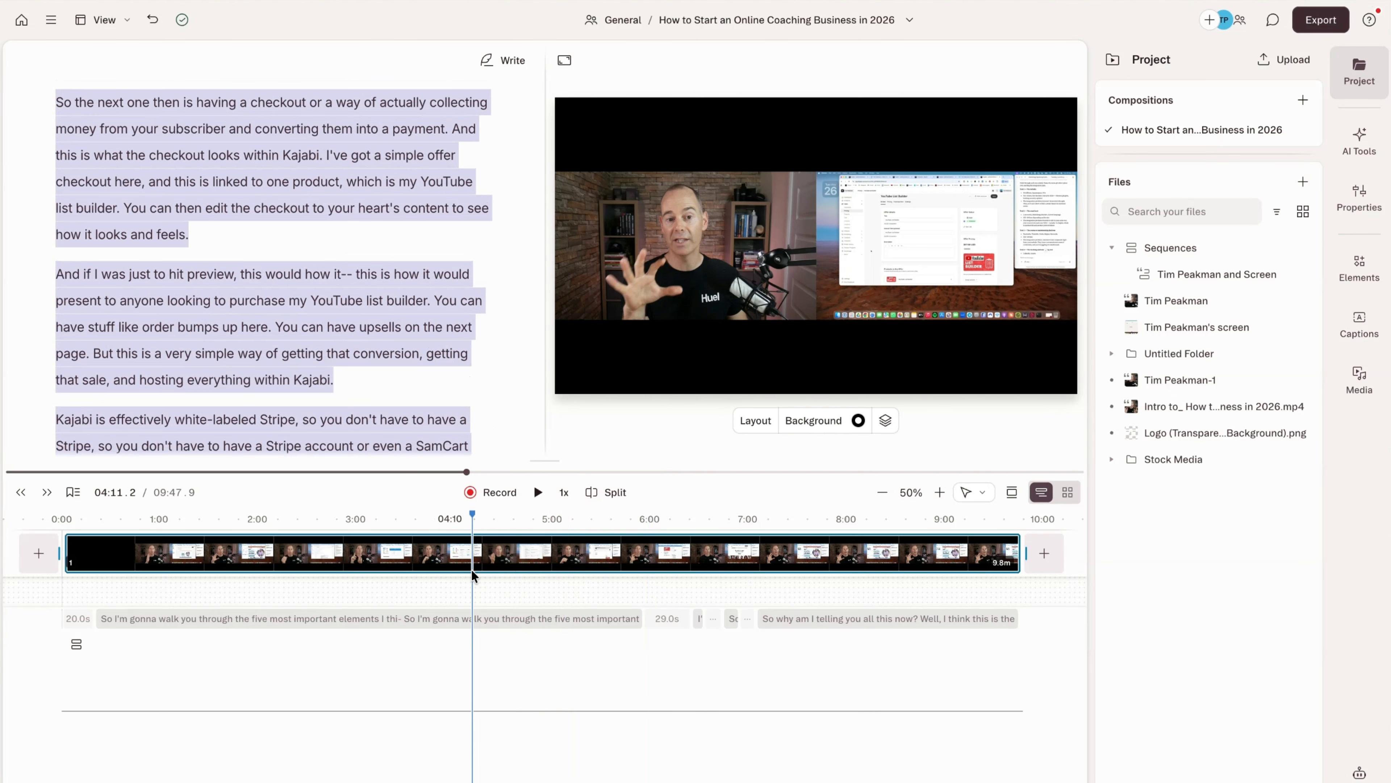
pyautogui.click(670, 274)
pyautogui.click(960, 265)
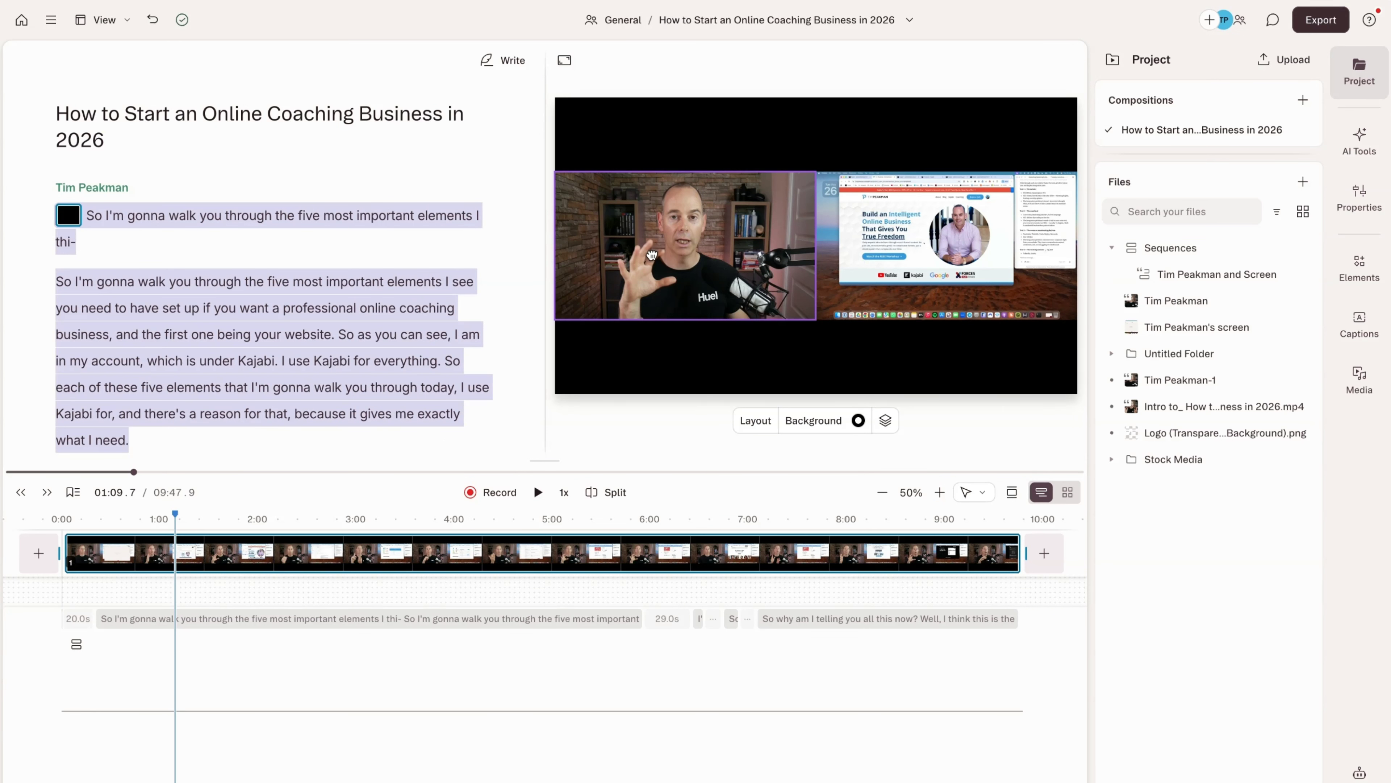
# - Enlarge and reposition the screen-recording layer so its browser window fills the canvas behind the camera layer
pyautogui.click(877, 254)
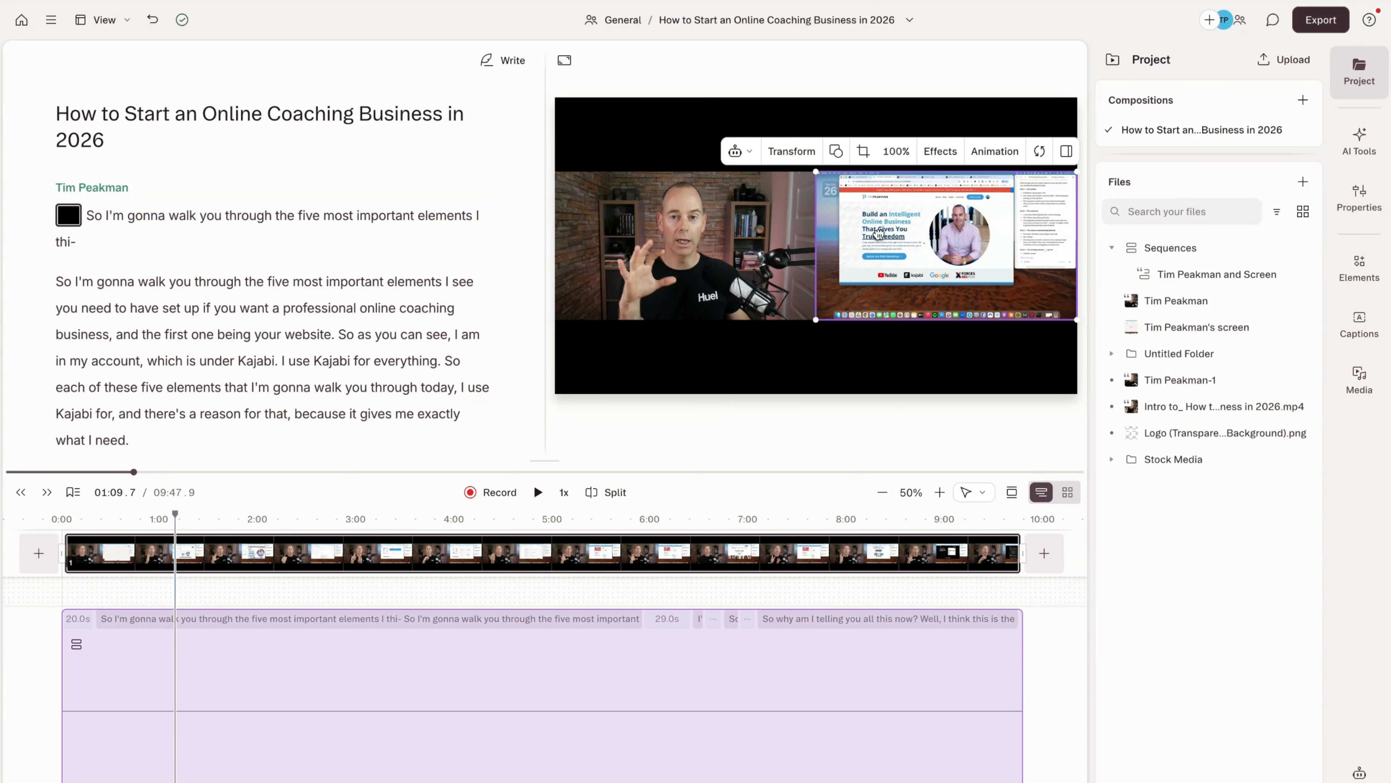
pyautogui.moveTo(818, 171); pyautogui.dragTo(731, 125)
pyautogui.moveTo(939, 174); pyautogui.dragTo(776, 161)
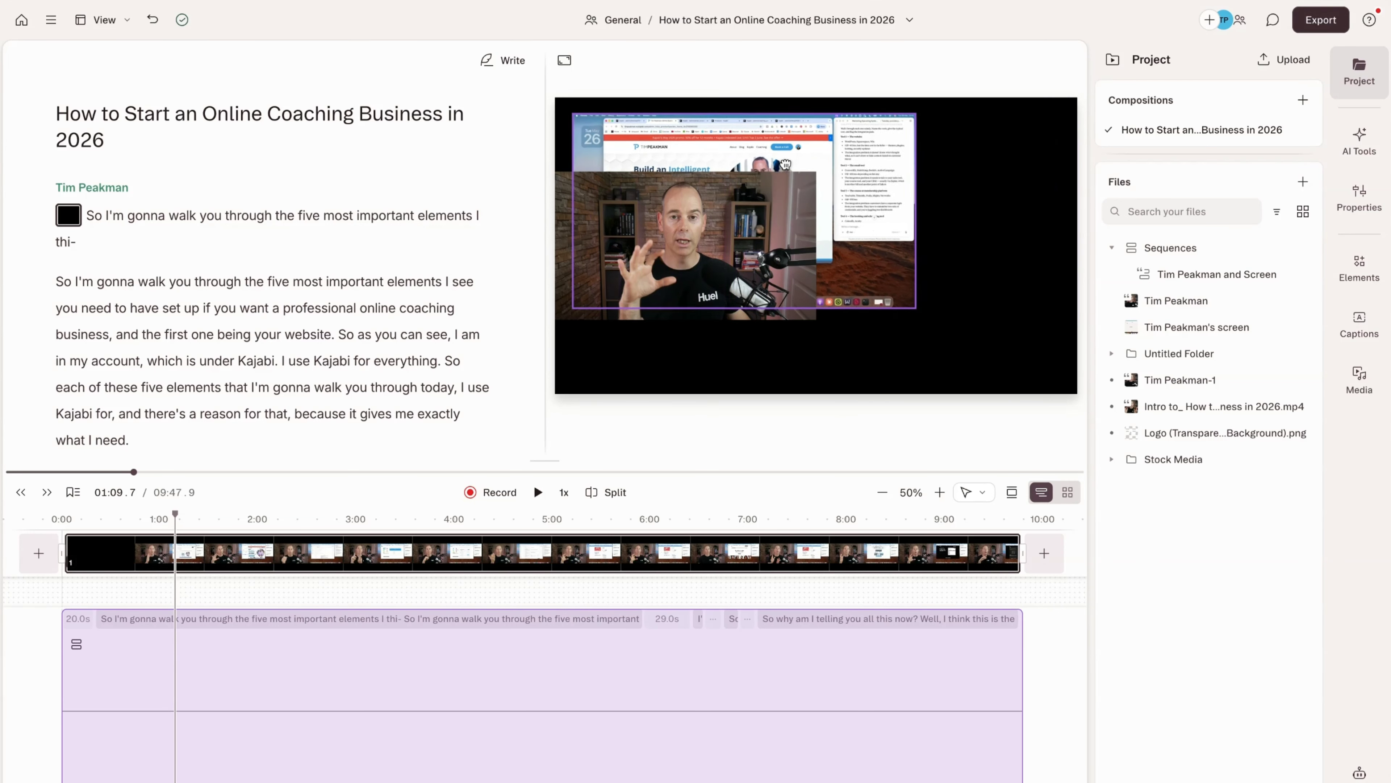
pyautogui.moveTo(913, 306); pyautogui.dragTo(1188, 441)
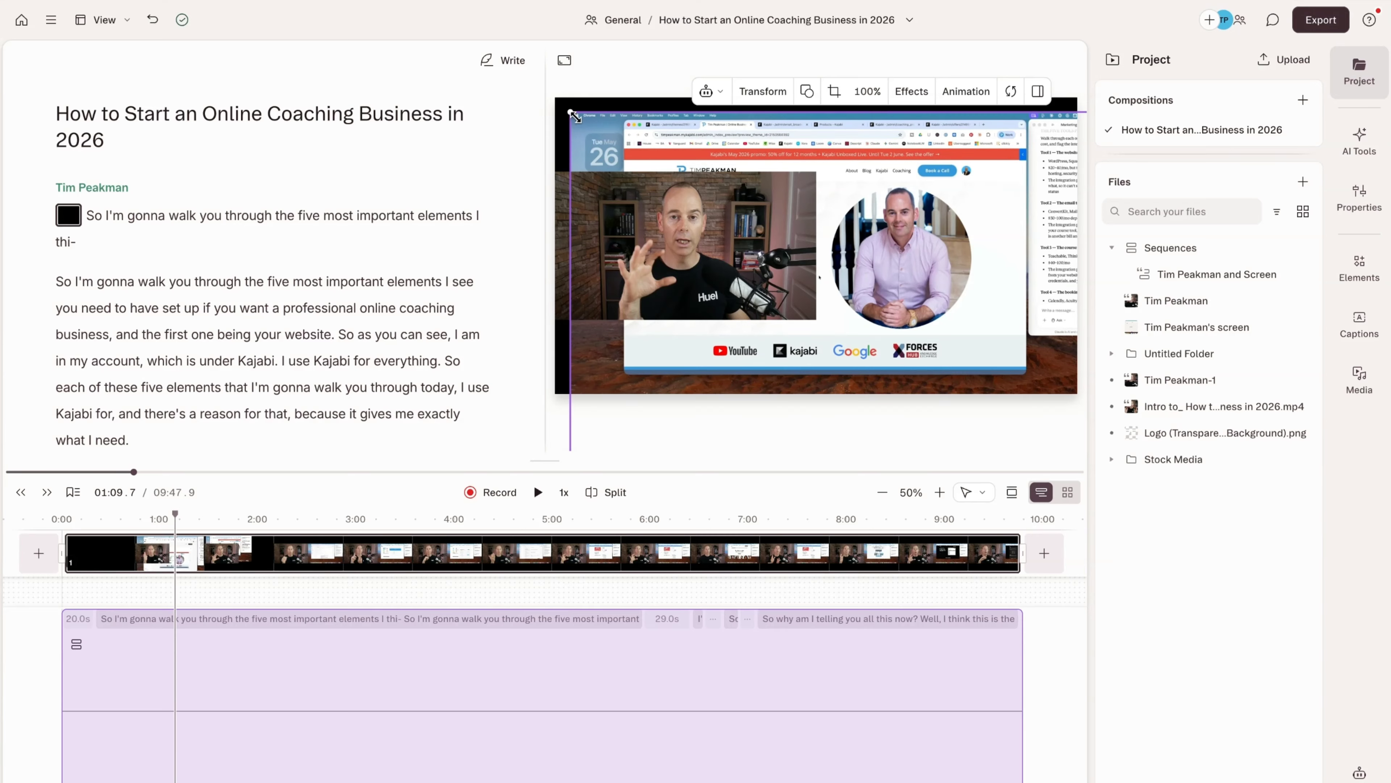
pyautogui.moveTo(573, 112); pyautogui.dragTo(372, 2)
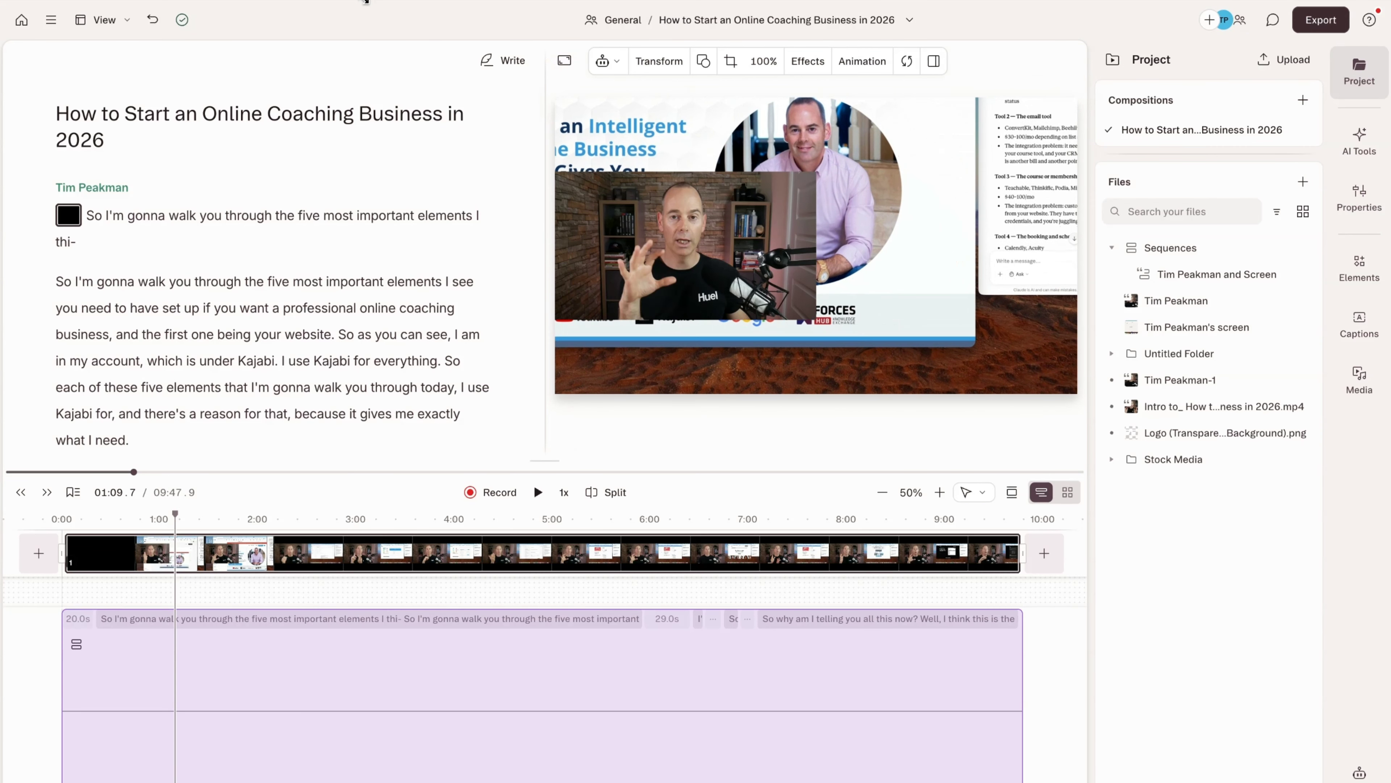
pyautogui.moveTo(829, 160); pyautogui.dragTo(1002, 244)
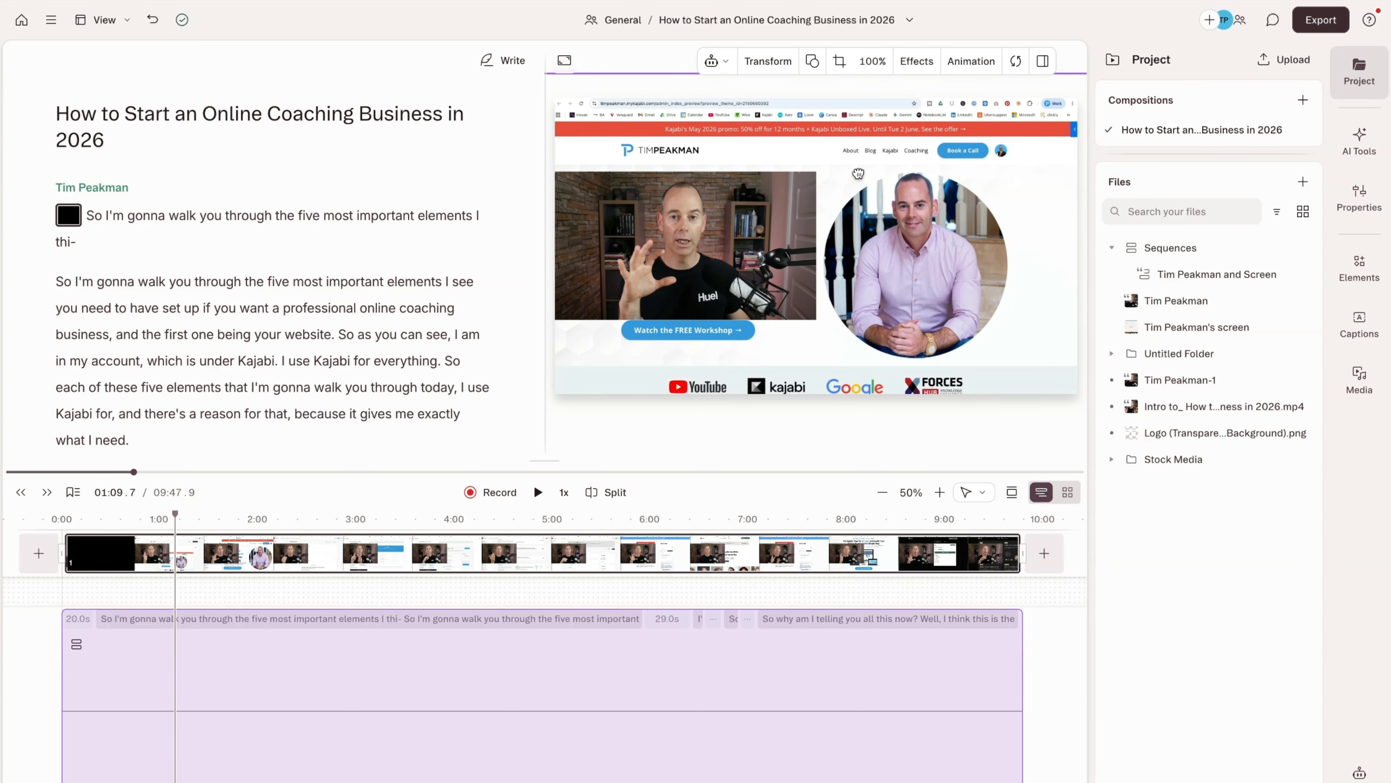
# - Align the camera layer with the canvas's upper-left corner and enlarge it to cover the whole canvas
pyautogui.click(617, 225)
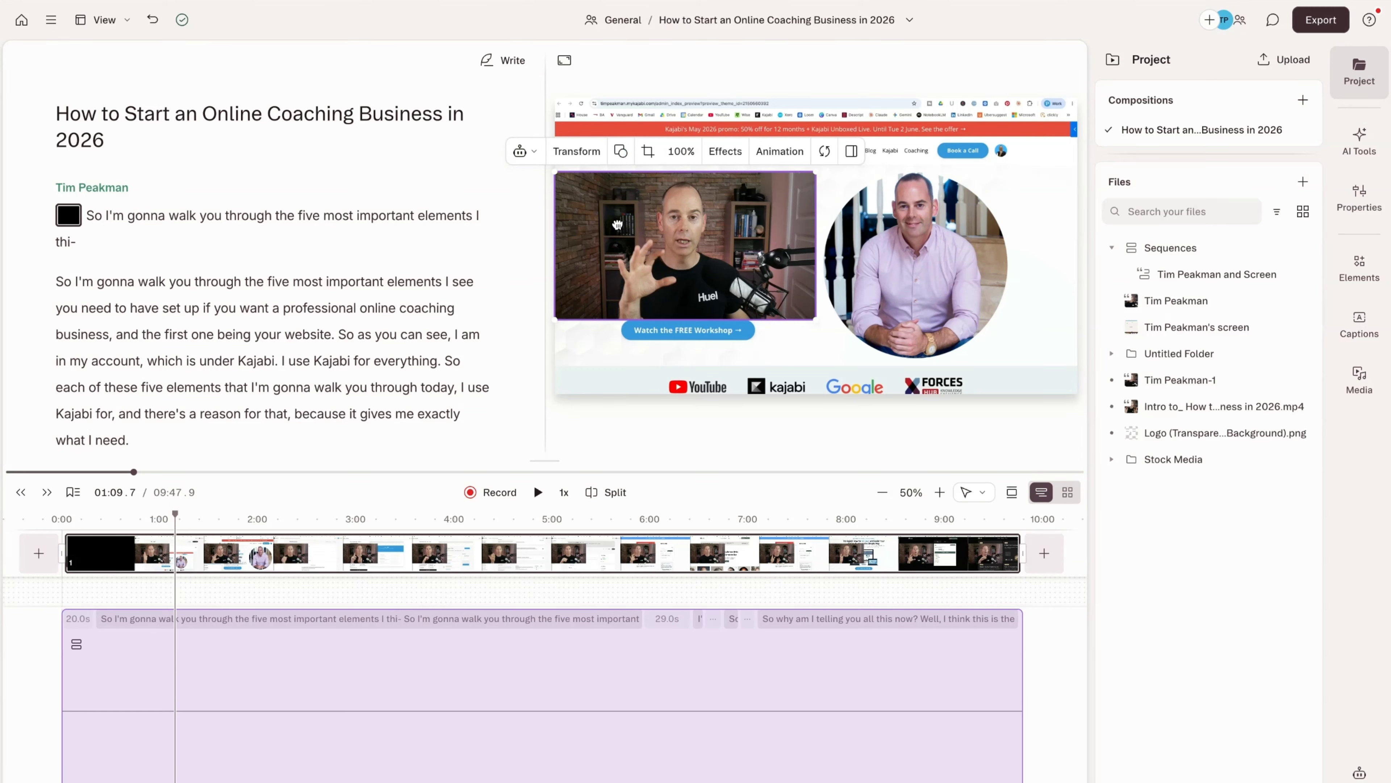
pyautogui.moveTo(618, 226); pyautogui.dragTo(618, 154)
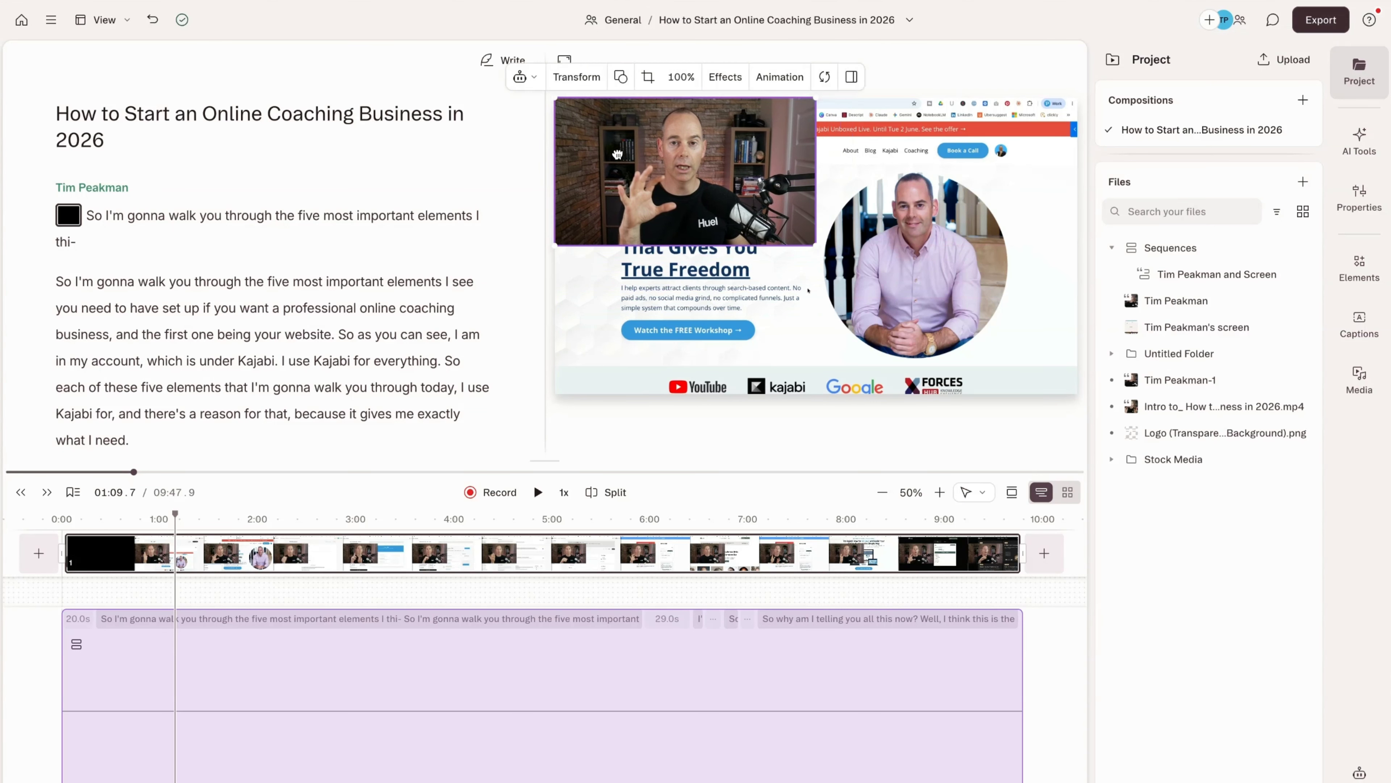
pyautogui.moveTo(815, 247); pyautogui.dragTo(1078, 384)
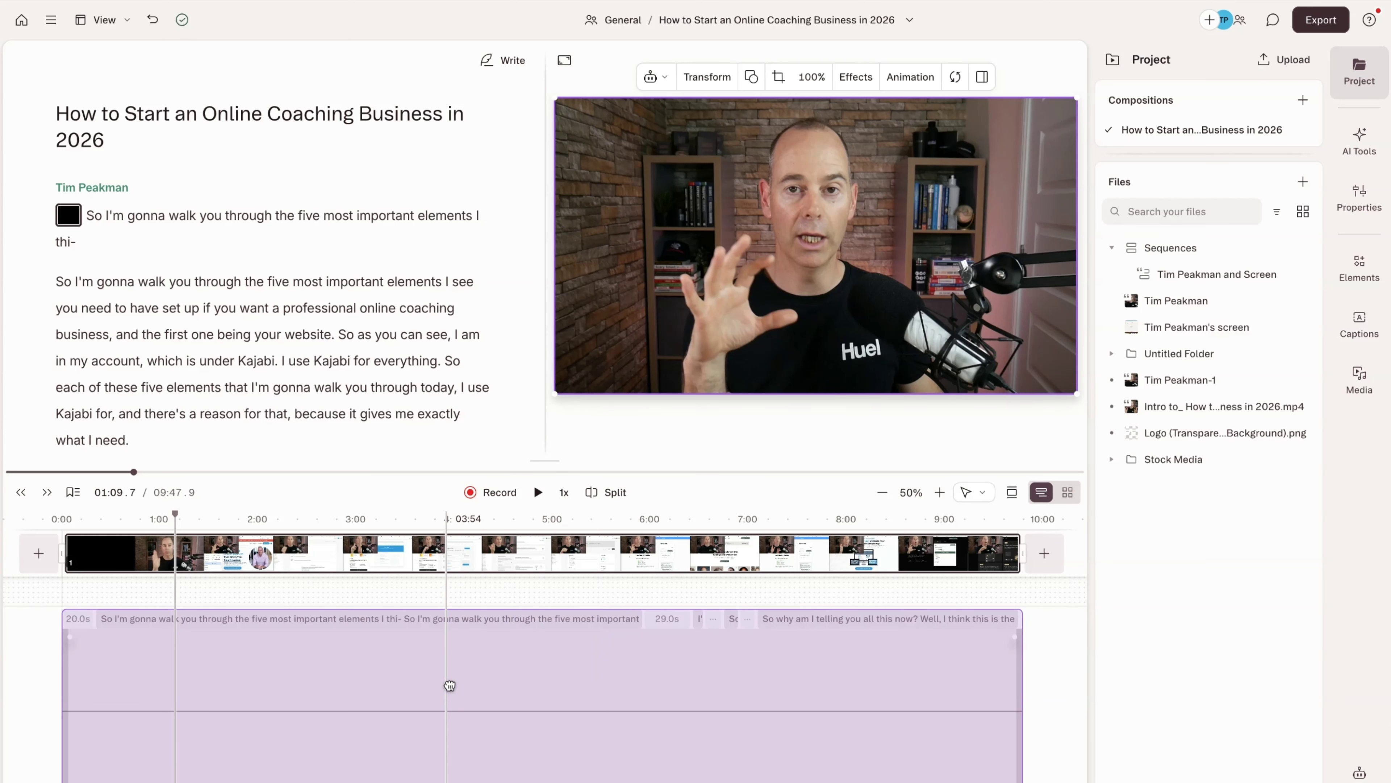
# - Examine how the two opening "So I'm gonna walk you through" takes in the transcript match the timeline's words and waveform
pyautogui.click(387, 592)
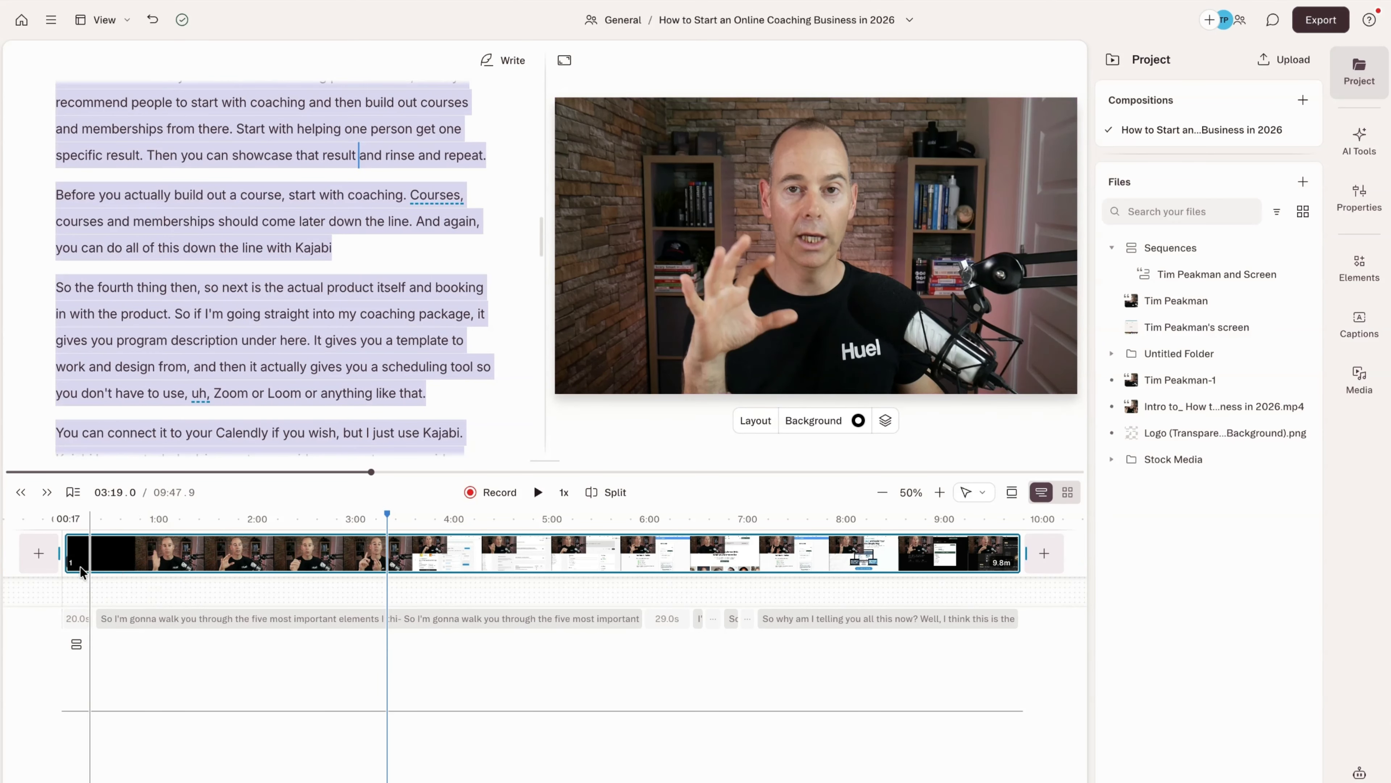
pyautogui.click(63, 583)
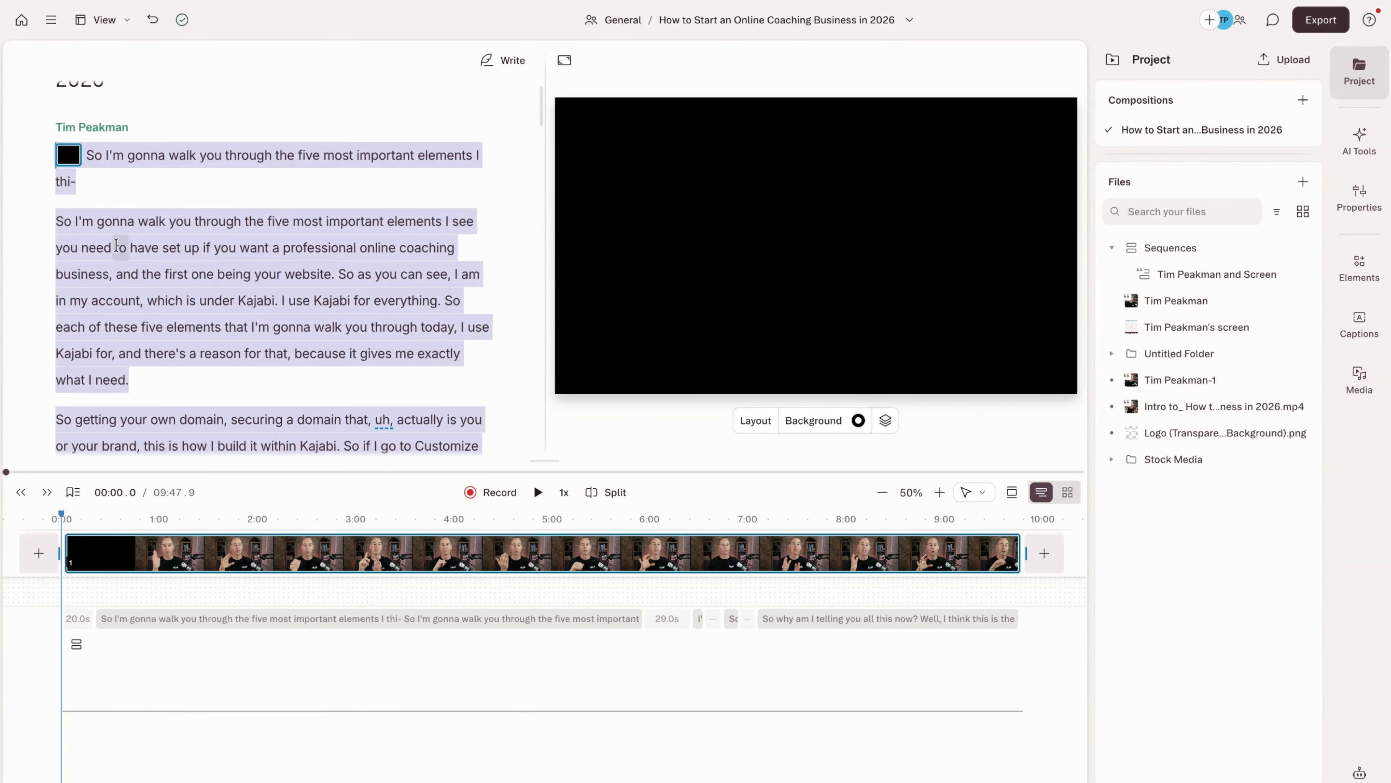
pyautogui.click(146, 149)
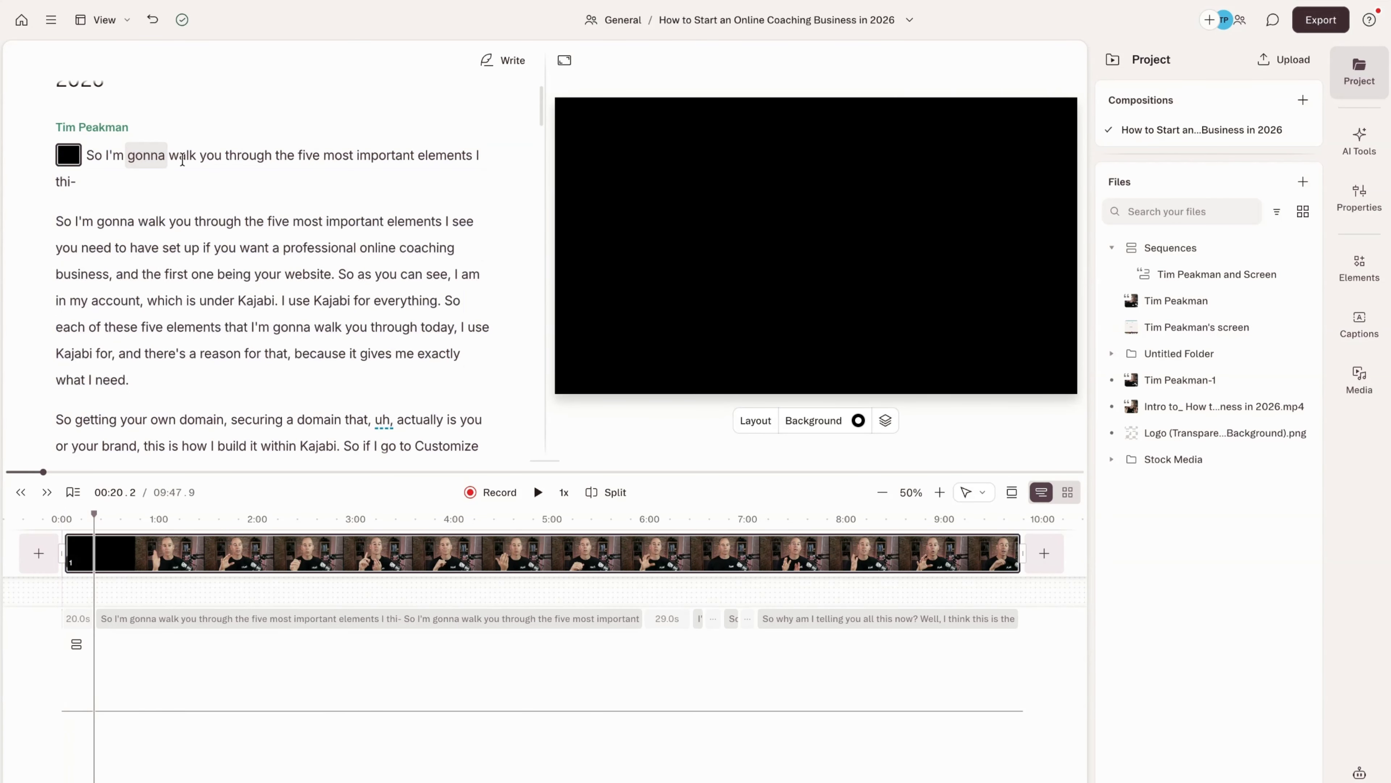
pyautogui.click(210, 222)
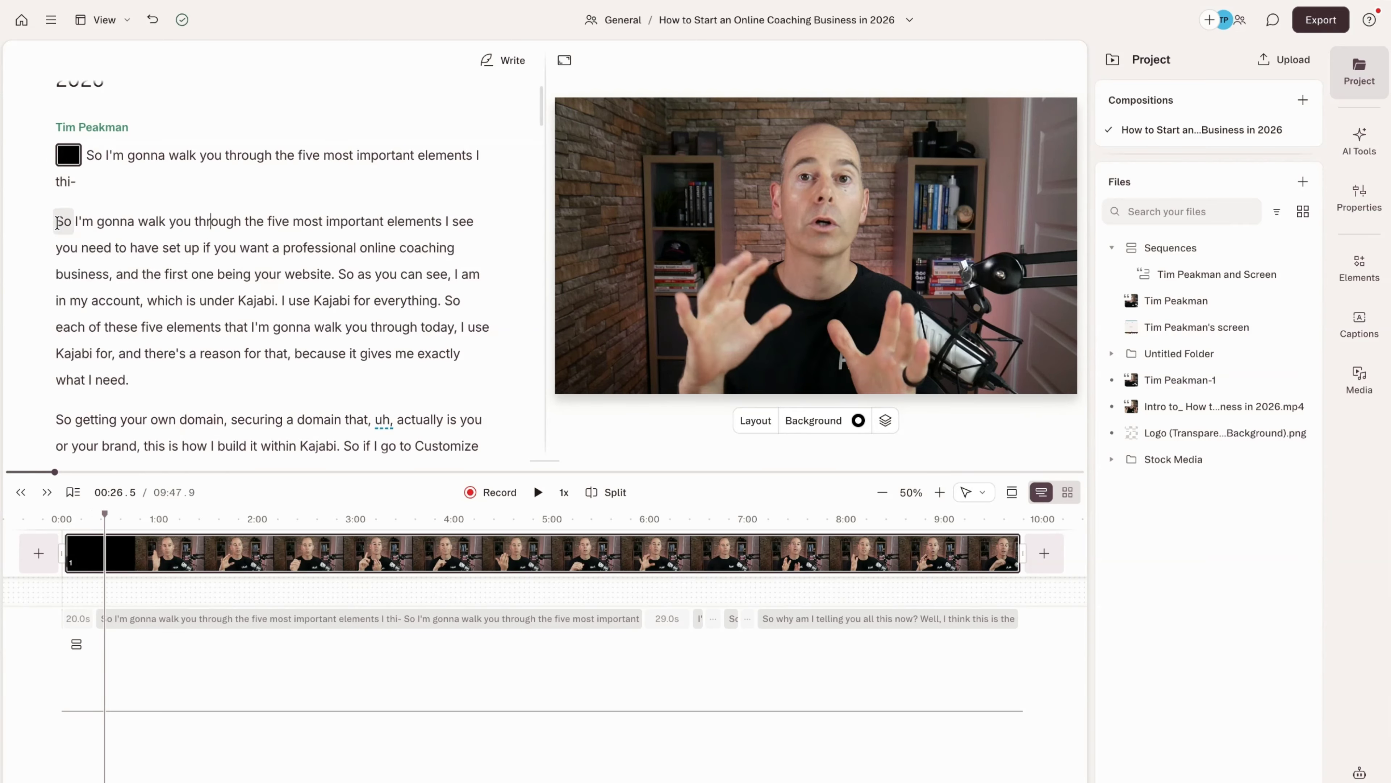
pyautogui.moveTo(56, 222); pyautogui.dragTo(248, 224)
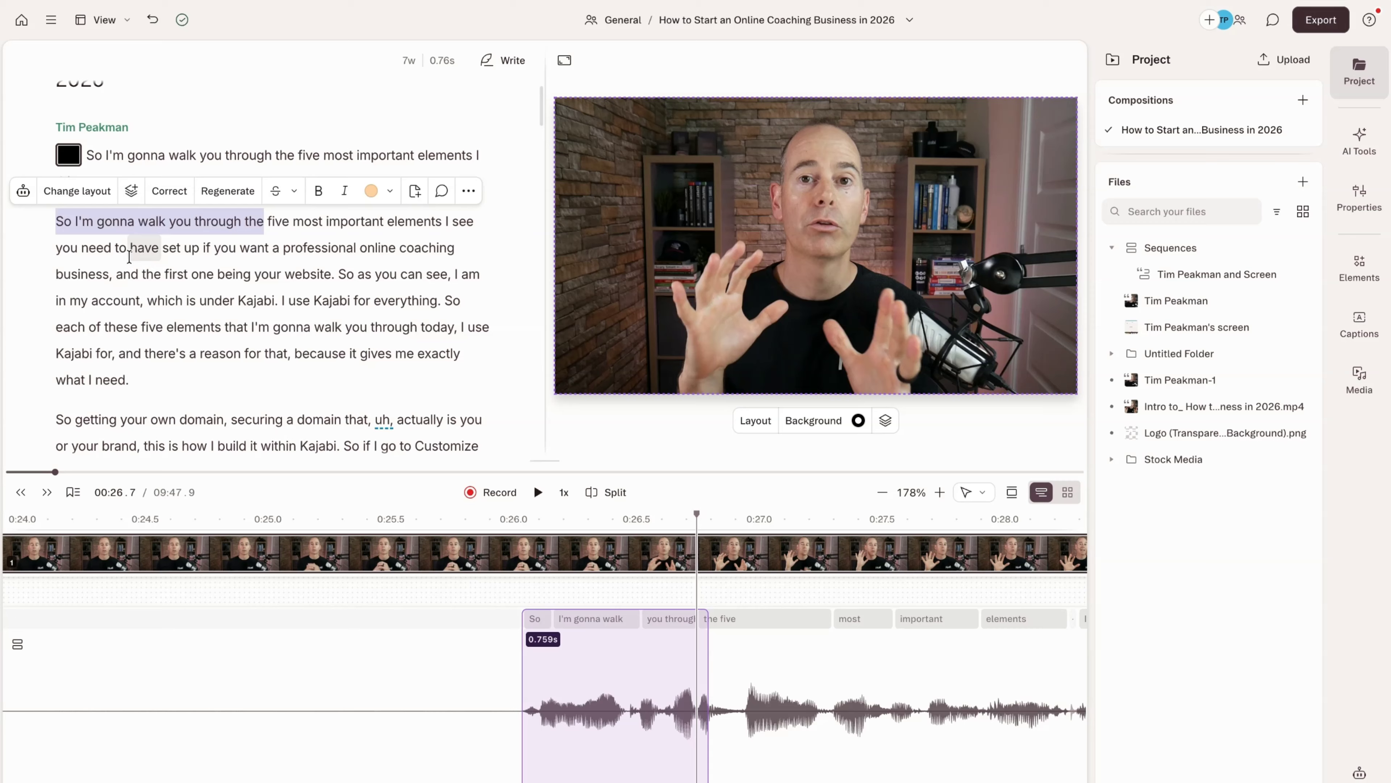
pyautogui.click(226, 254)
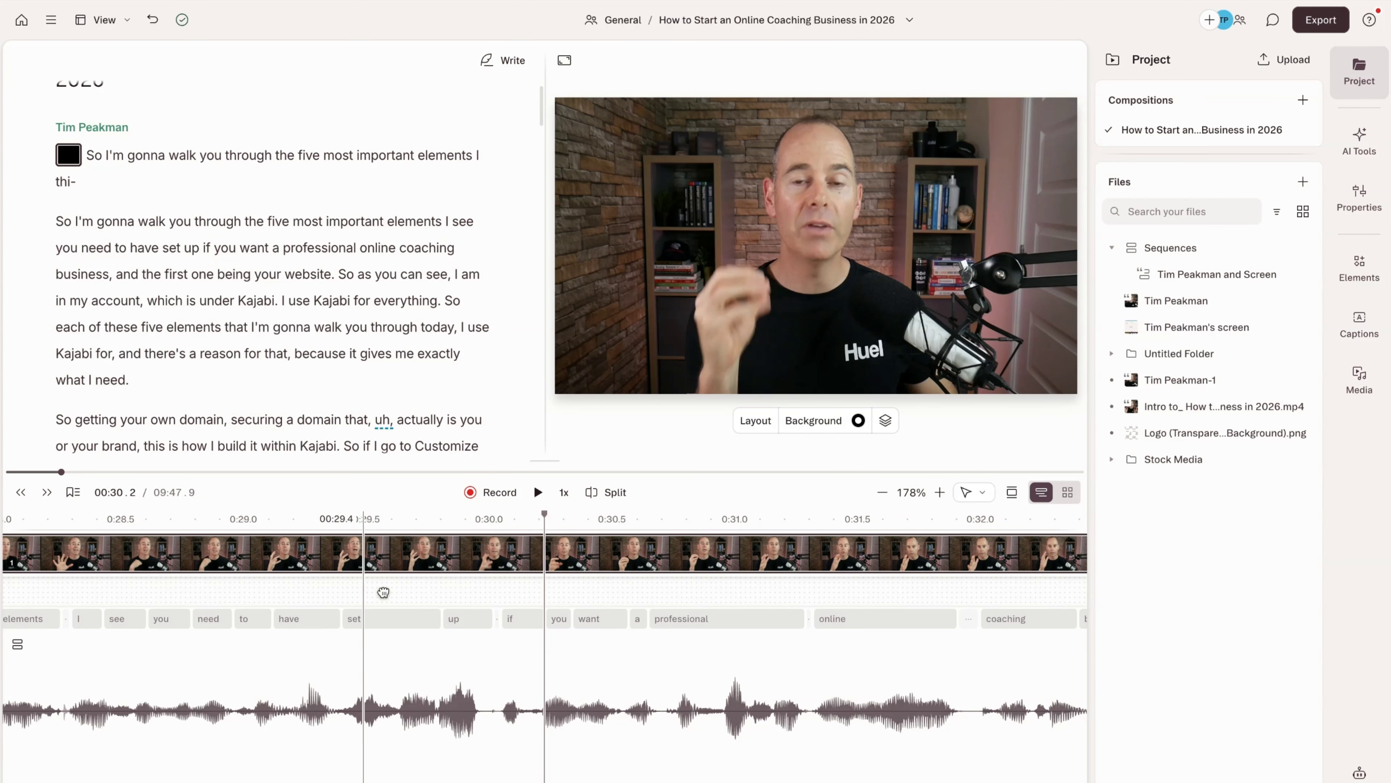
pyautogui.scroll(-5, 572, 717)
pyautogui.scroll(-8, 573, 717)
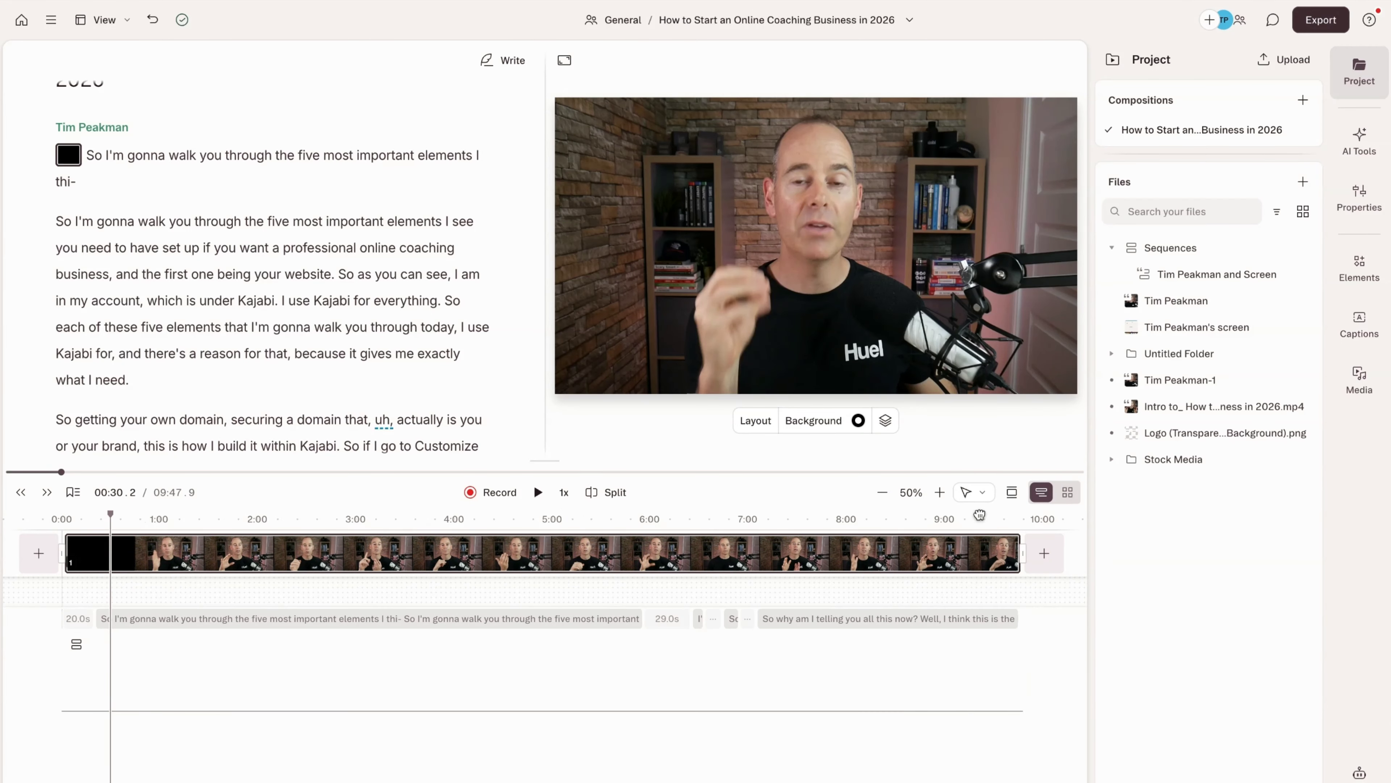
# - Apply the Studio Sound effect to the script's audio and lower its intensity below 70%
pyautogui.click(1361, 141)
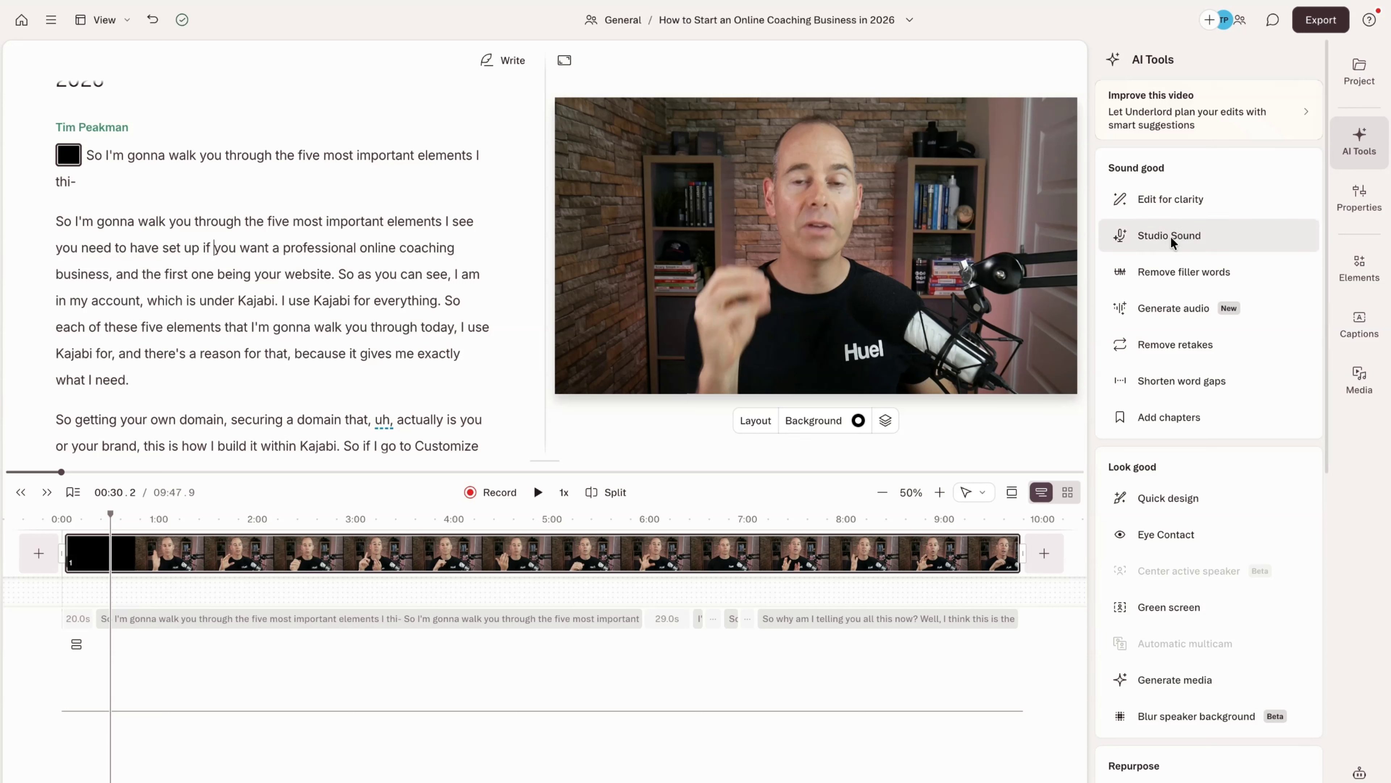
pyautogui.moveTo(1171, 236)
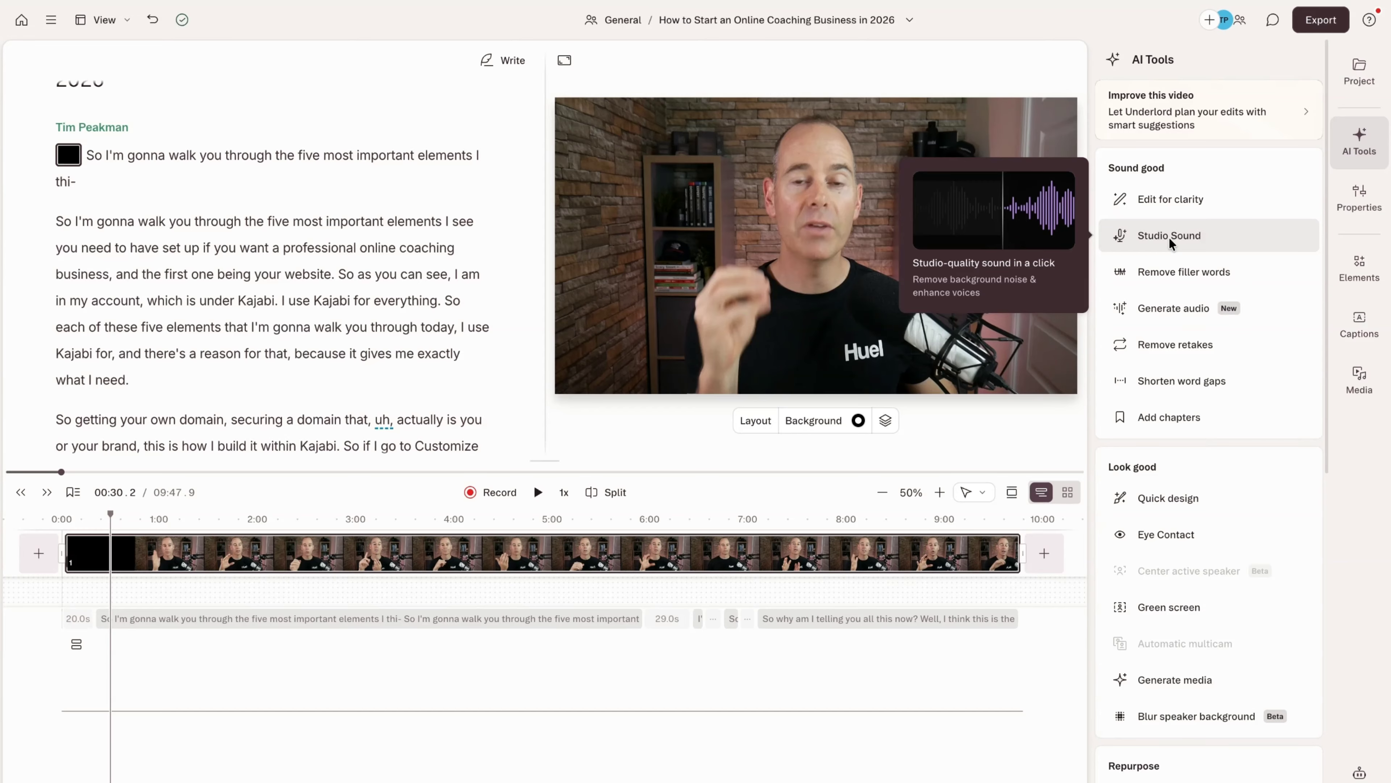
pyautogui.click(1168, 237)
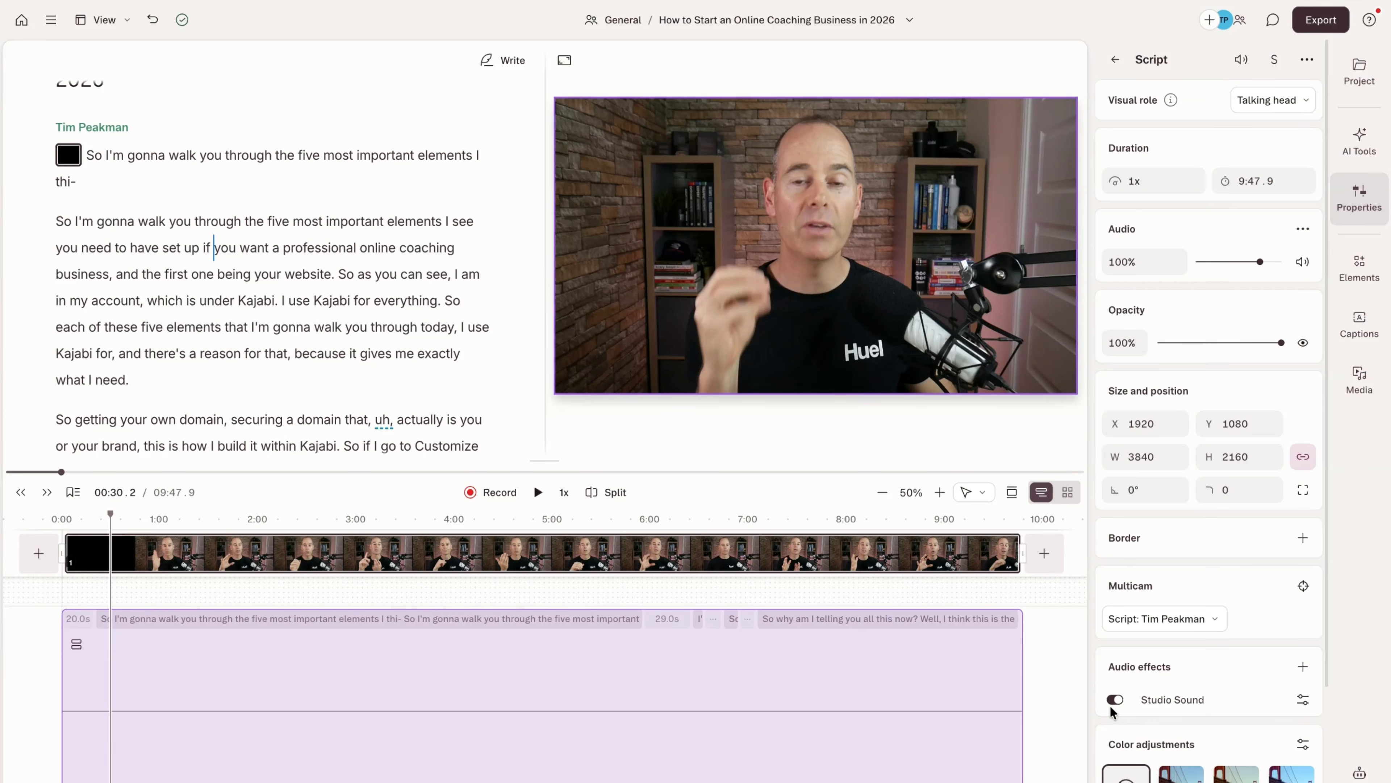
pyautogui.click(1303, 700)
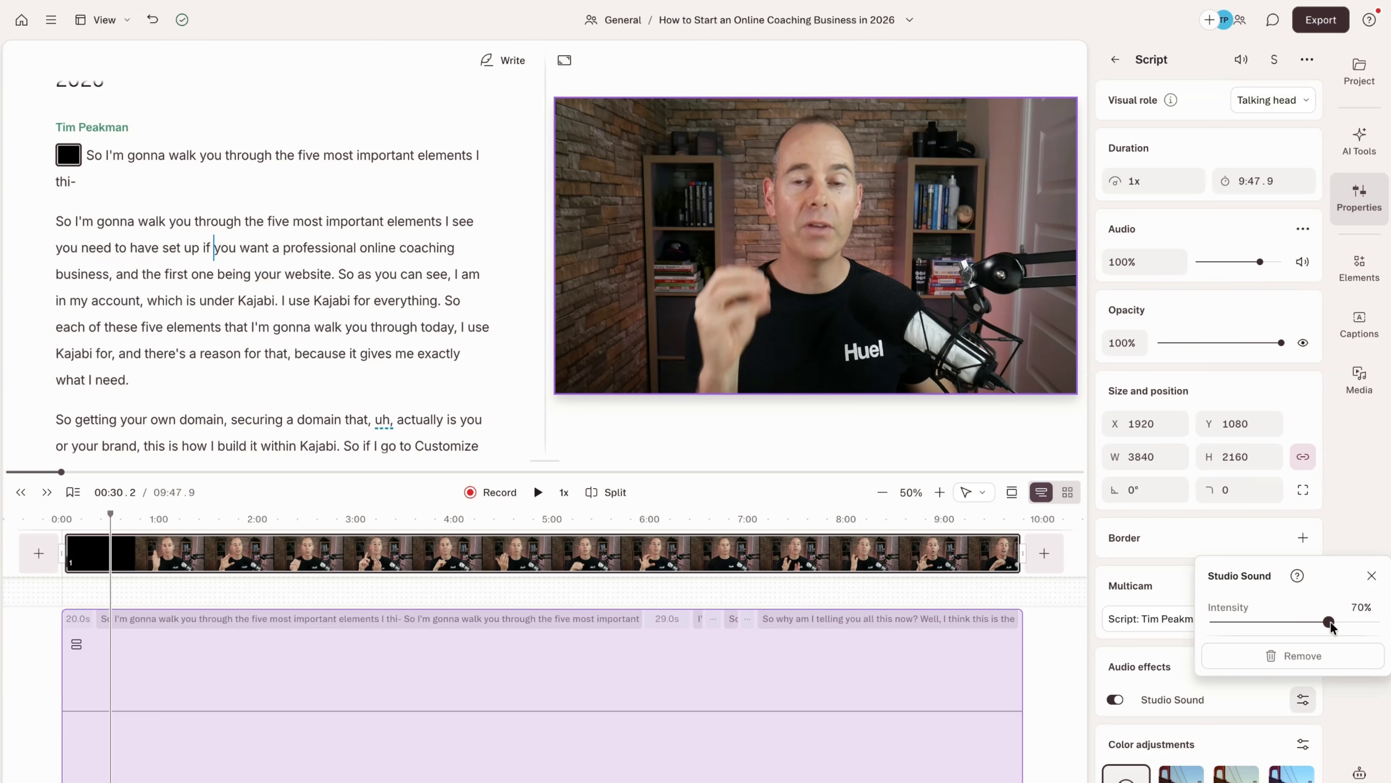
pyautogui.moveTo(1330, 623); pyautogui.dragTo(1295, 623)
pyautogui.click(1372, 574)
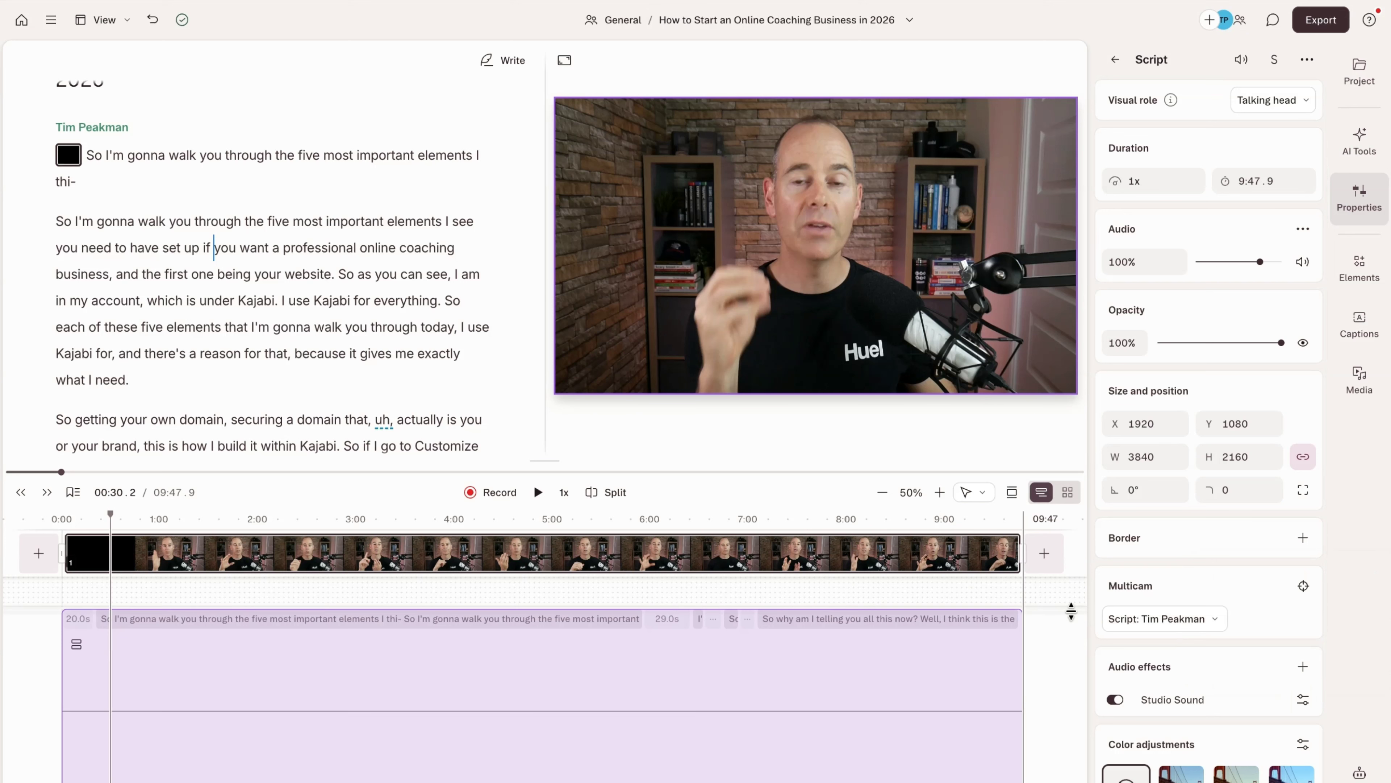
# - Turn off Studio Sound for the script and return to the list of AI tools
pyautogui.click(1114, 700)
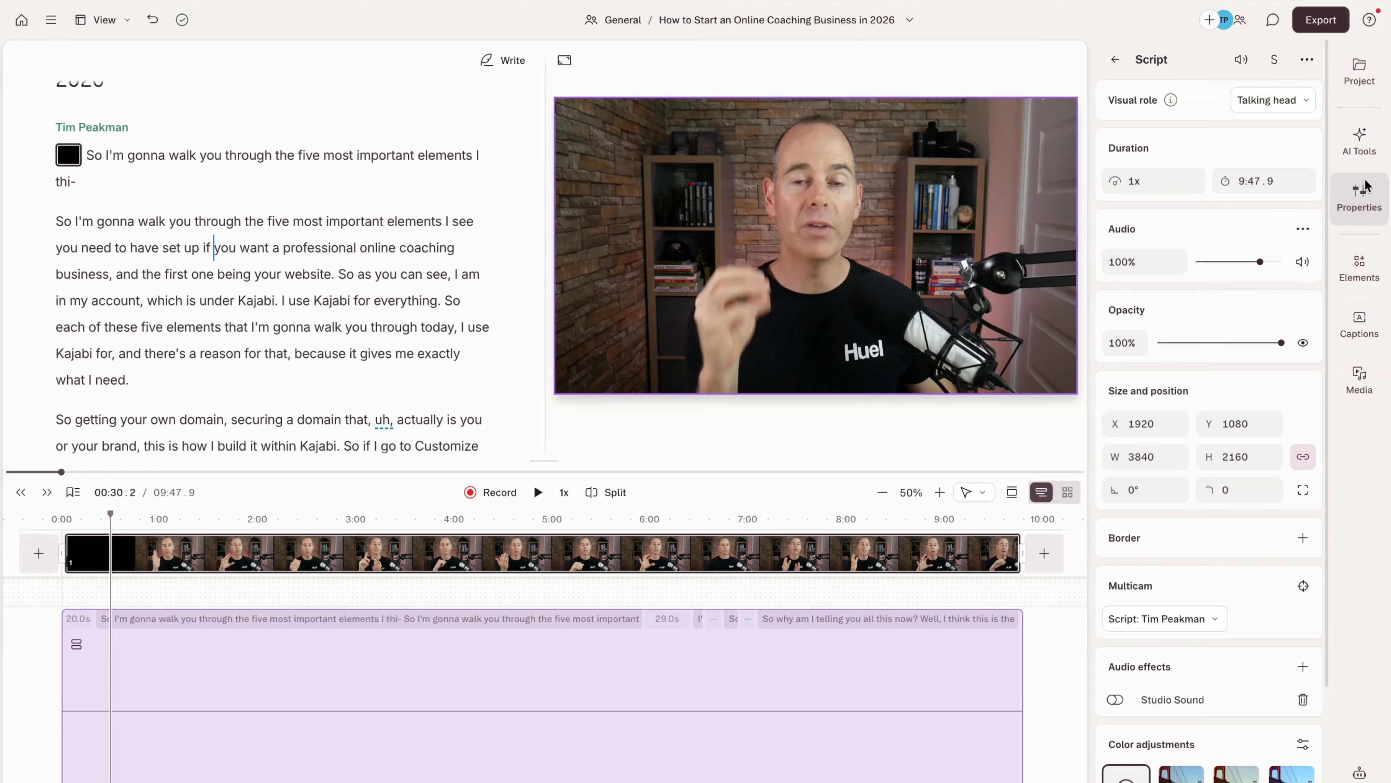
pyautogui.click(1361, 138)
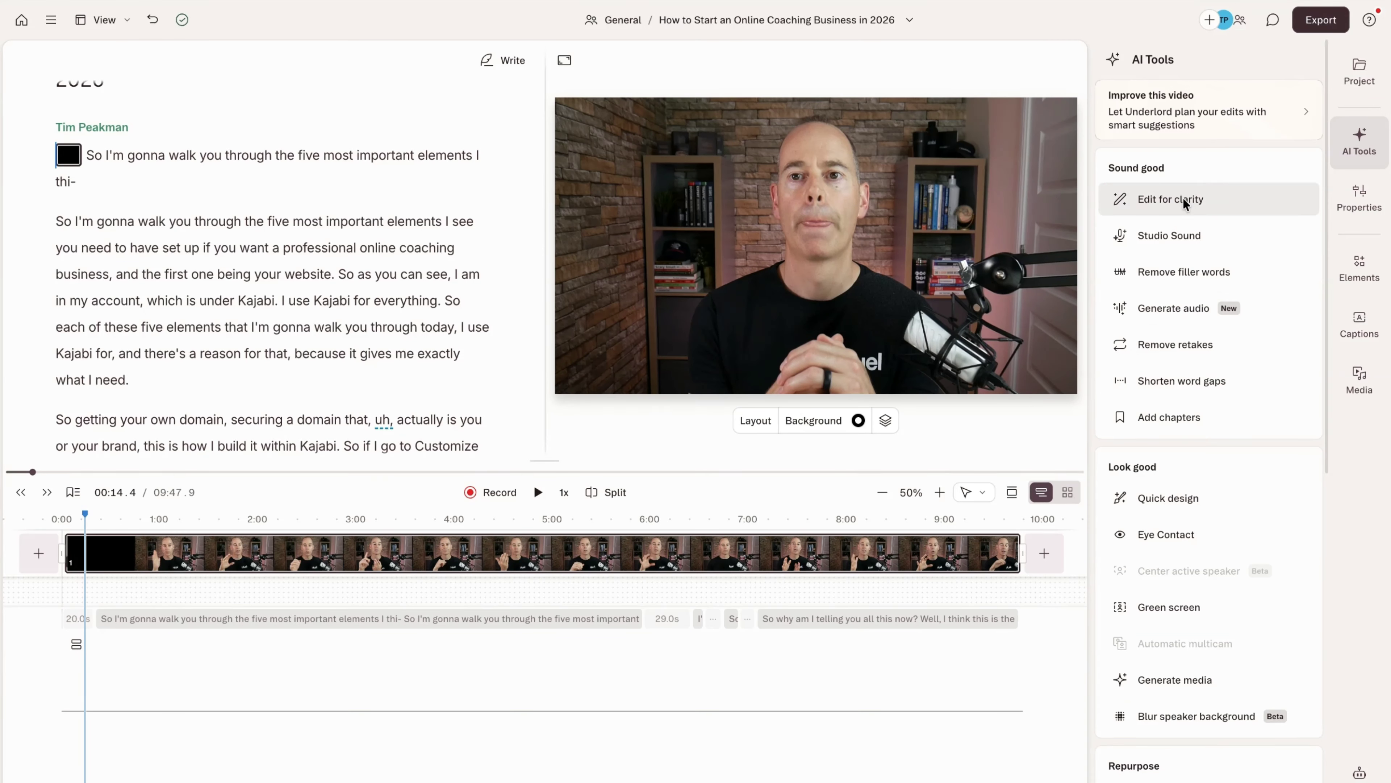
# - Ask Underlord for smart suggestions on improving this video
pyautogui.moveTo(1163, 269)
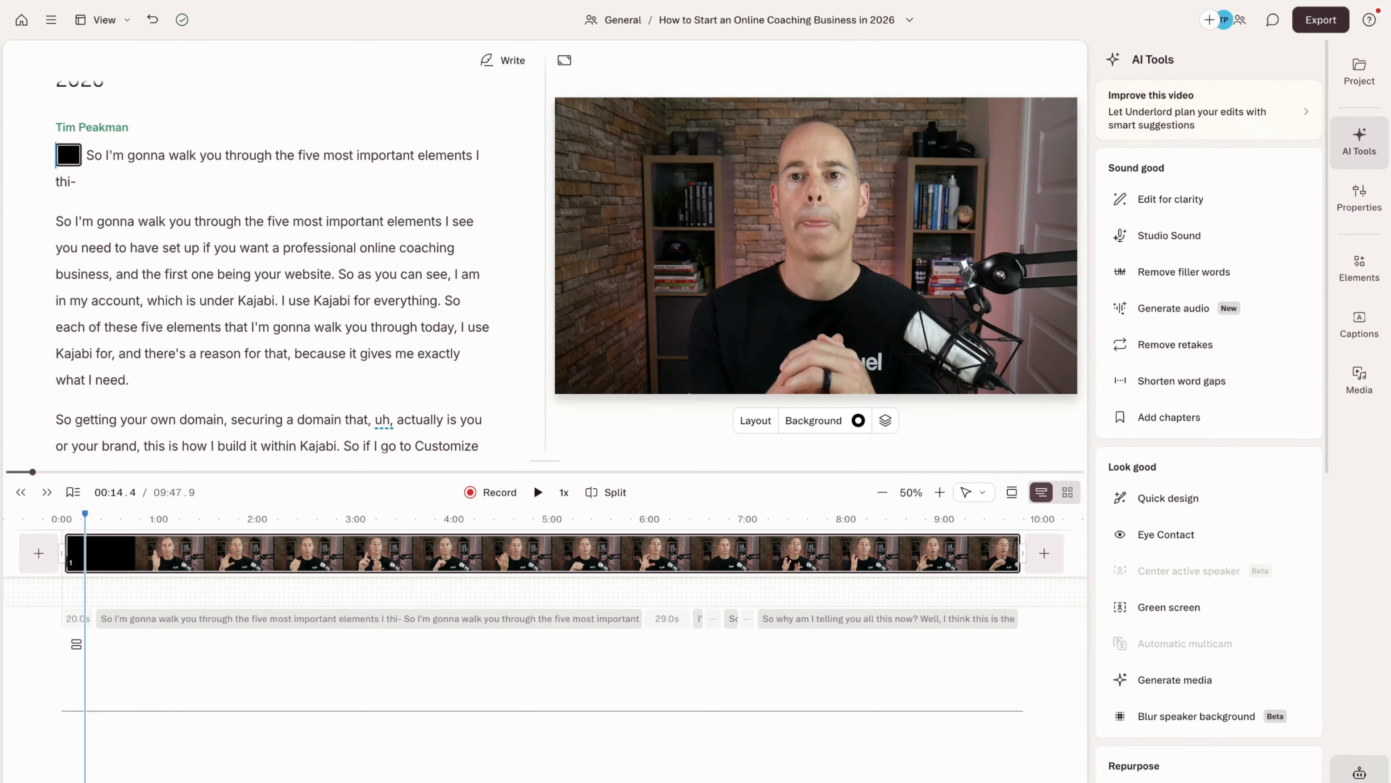
pyautogui.click(1359, 772)
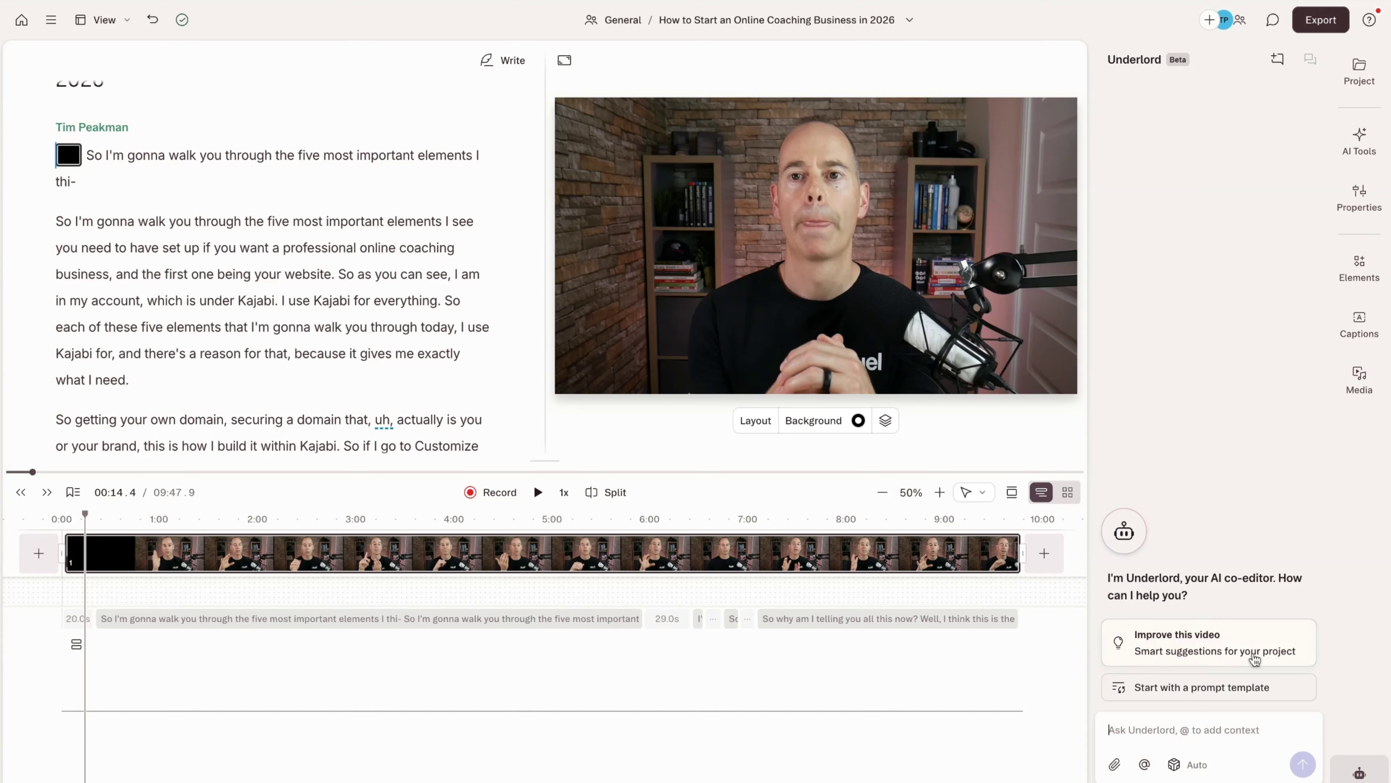
pyautogui.click(1169, 639)
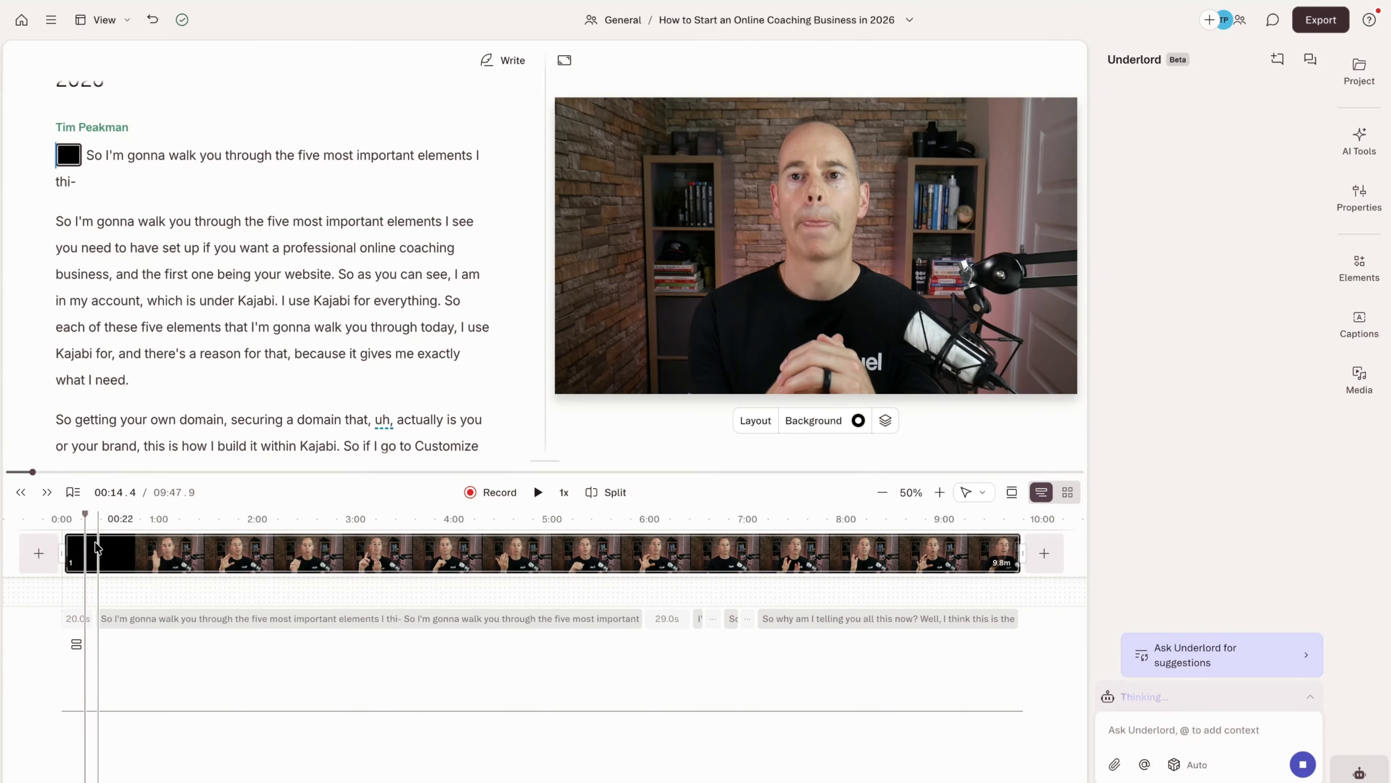
pyautogui.click(104, 554)
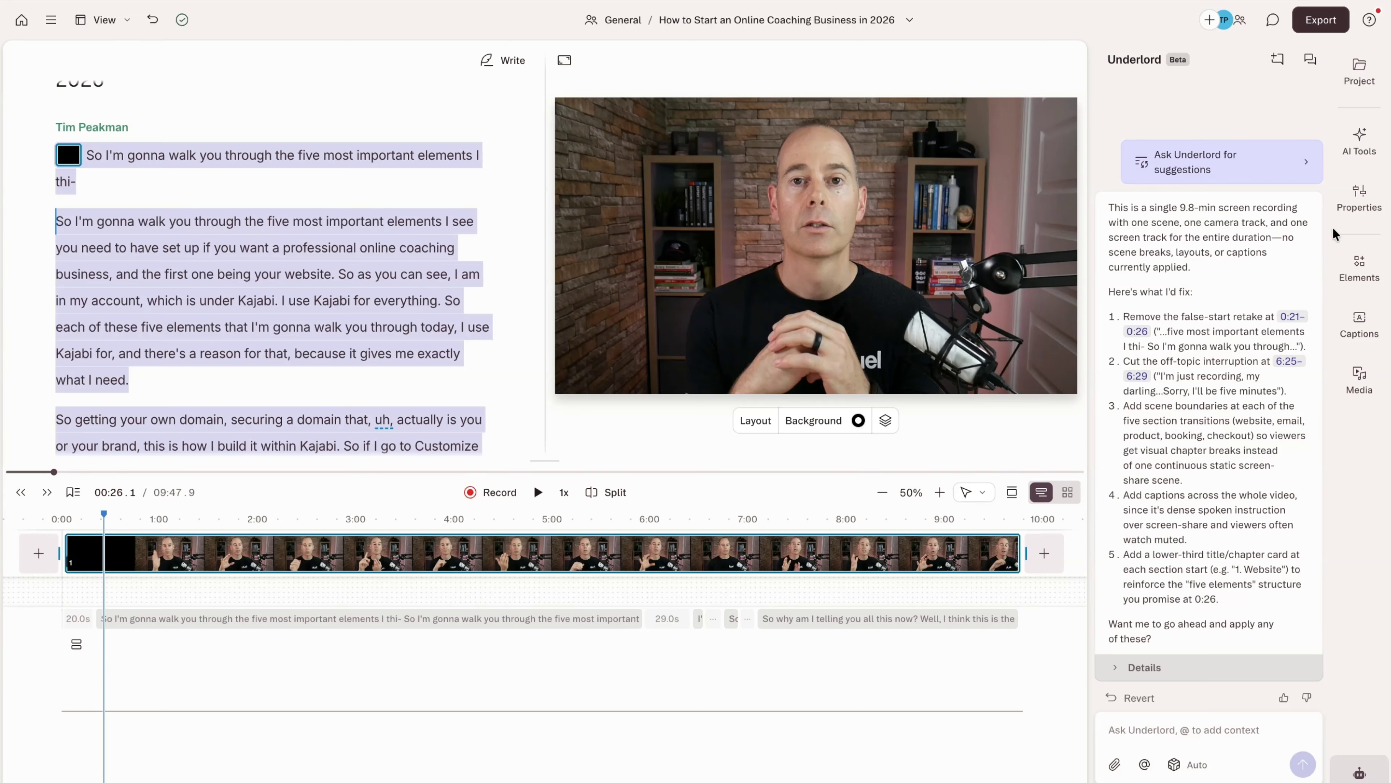
# - Run the Remove retakes tool on the script to cut all but the best takes
pyautogui.click(1361, 144)
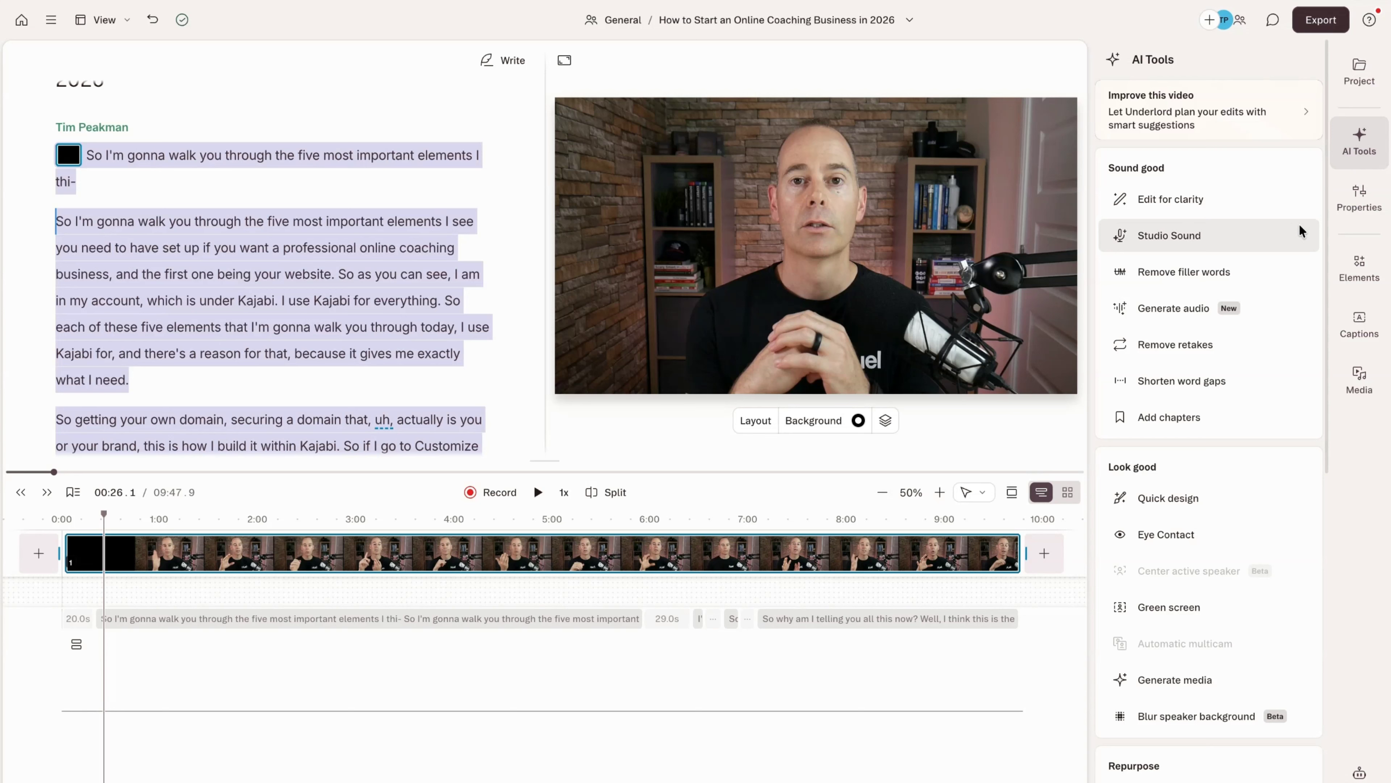
pyautogui.moveTo(1299, 224)
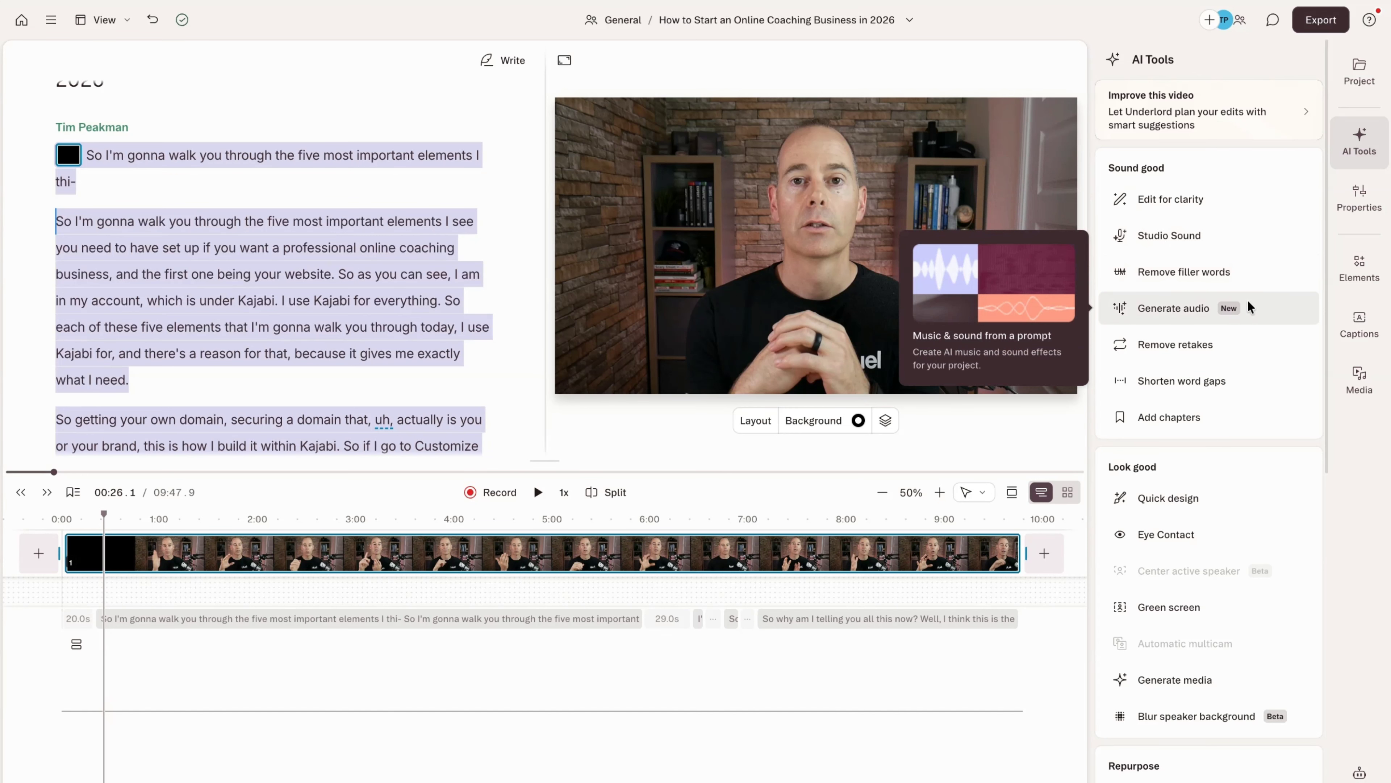
pyautogui.click(1177, 346)
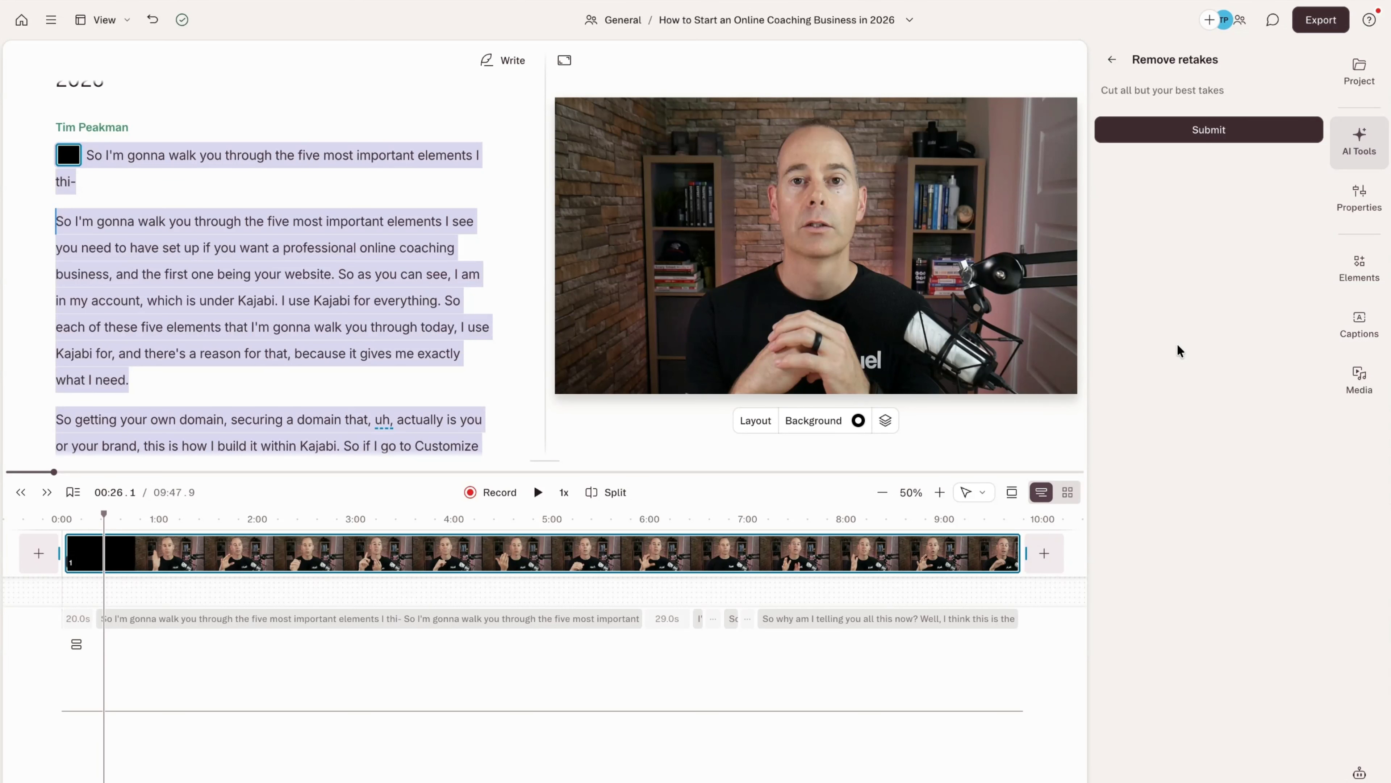
pyautogui.click(1205, 131)
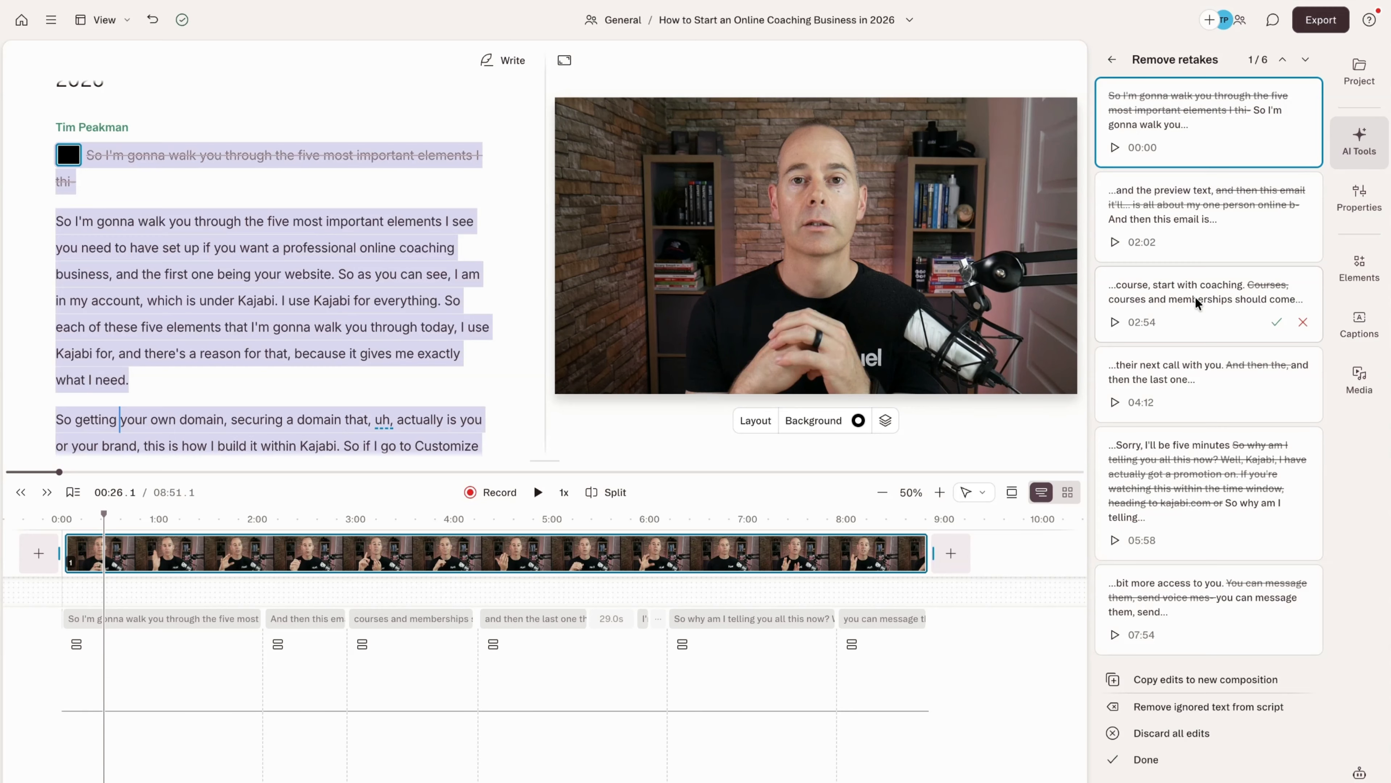
# - Review the suggested retake cuts at 02:02 and 02:54 and the struck-through opening take at the start of the script
pyautogui.click(1192, 215)
pyautogui.click(1174, 304)
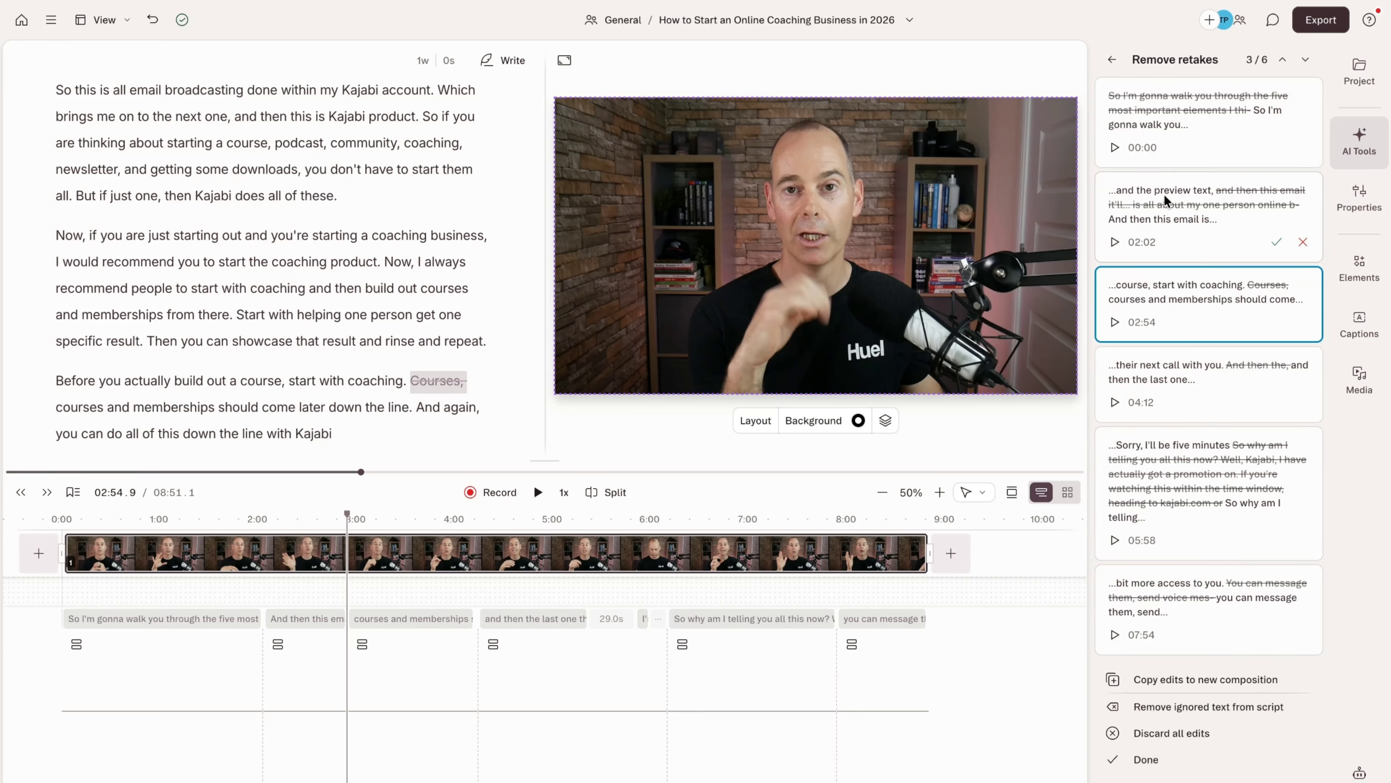
pyautogui.click(1112, 61)
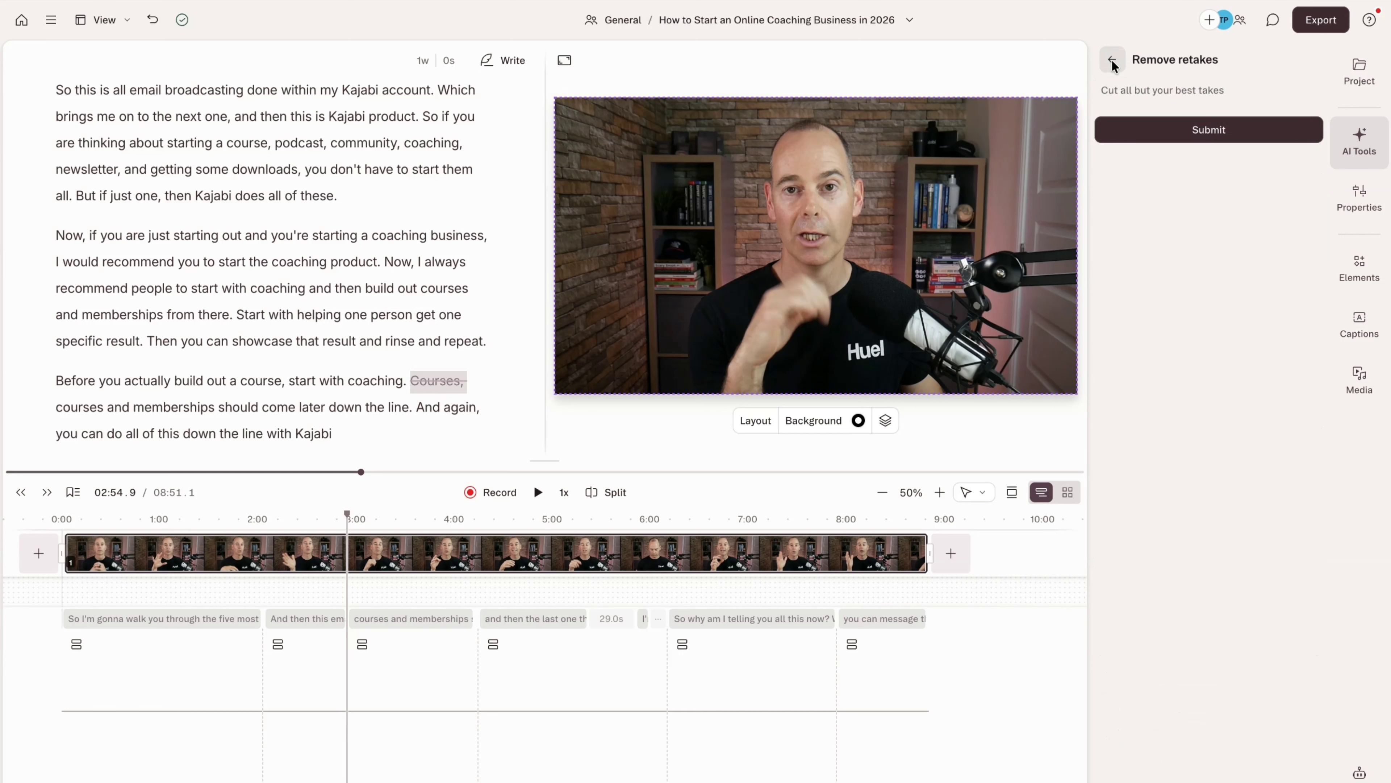
pyautogui.click(1111, 61)
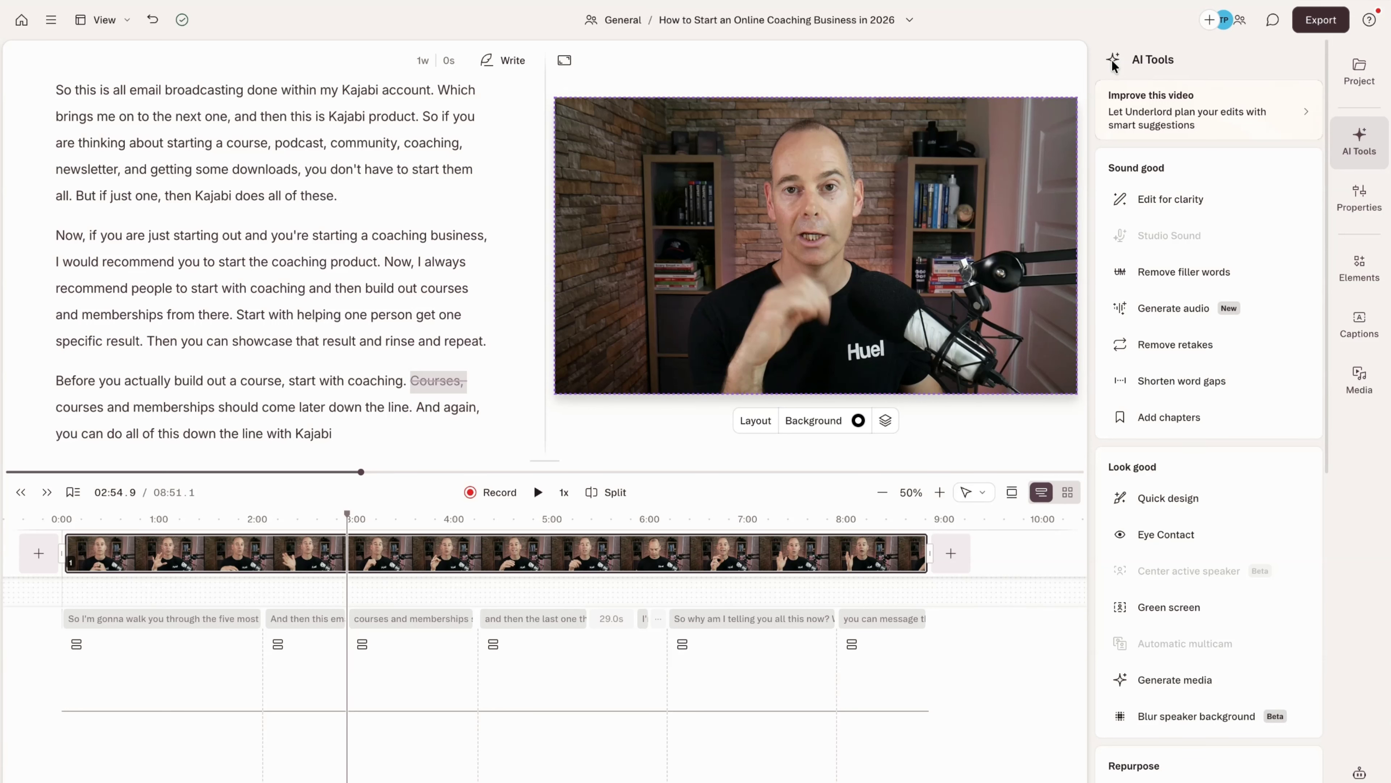
pyautogui.scroll(-3, 280, 327)
pyautogui.scroll(20, 280, 328)
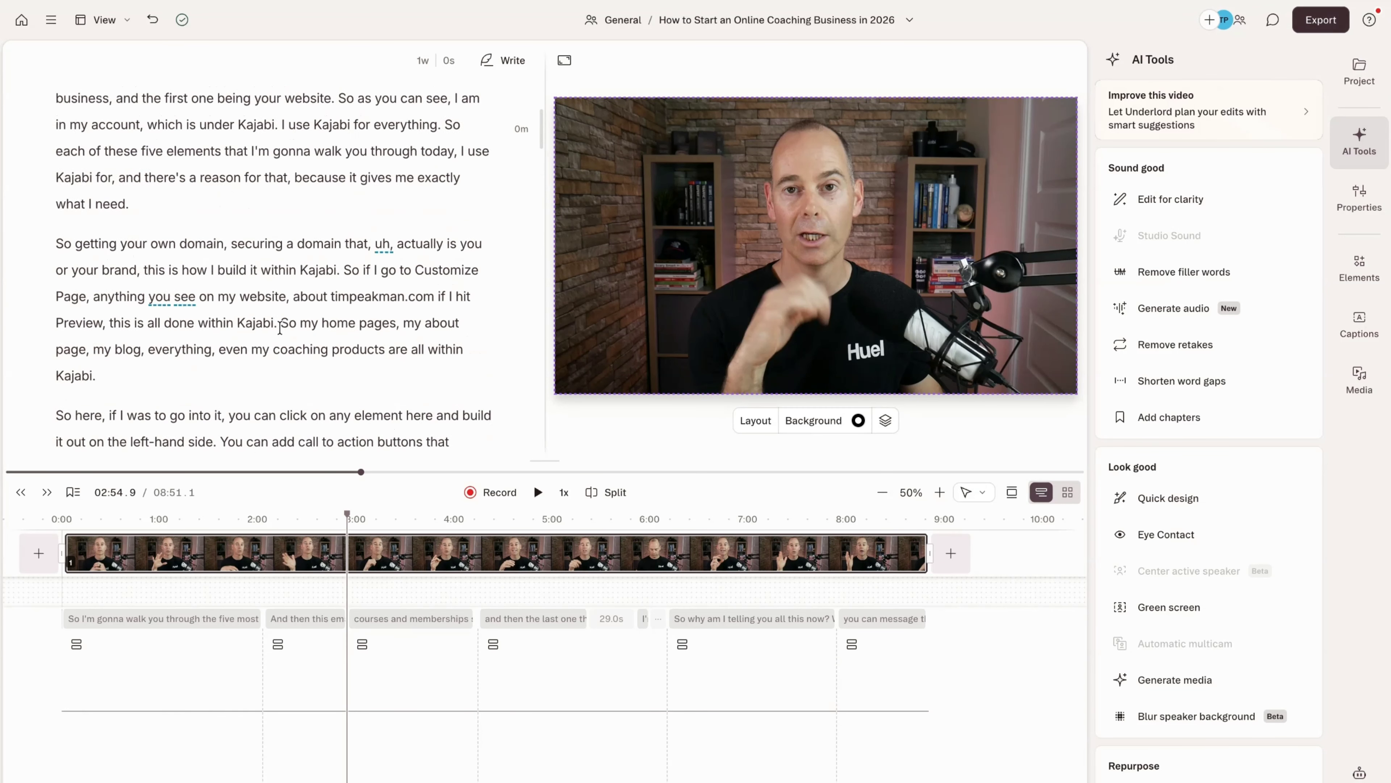
pyautogui.scroll(5, 280, 327)
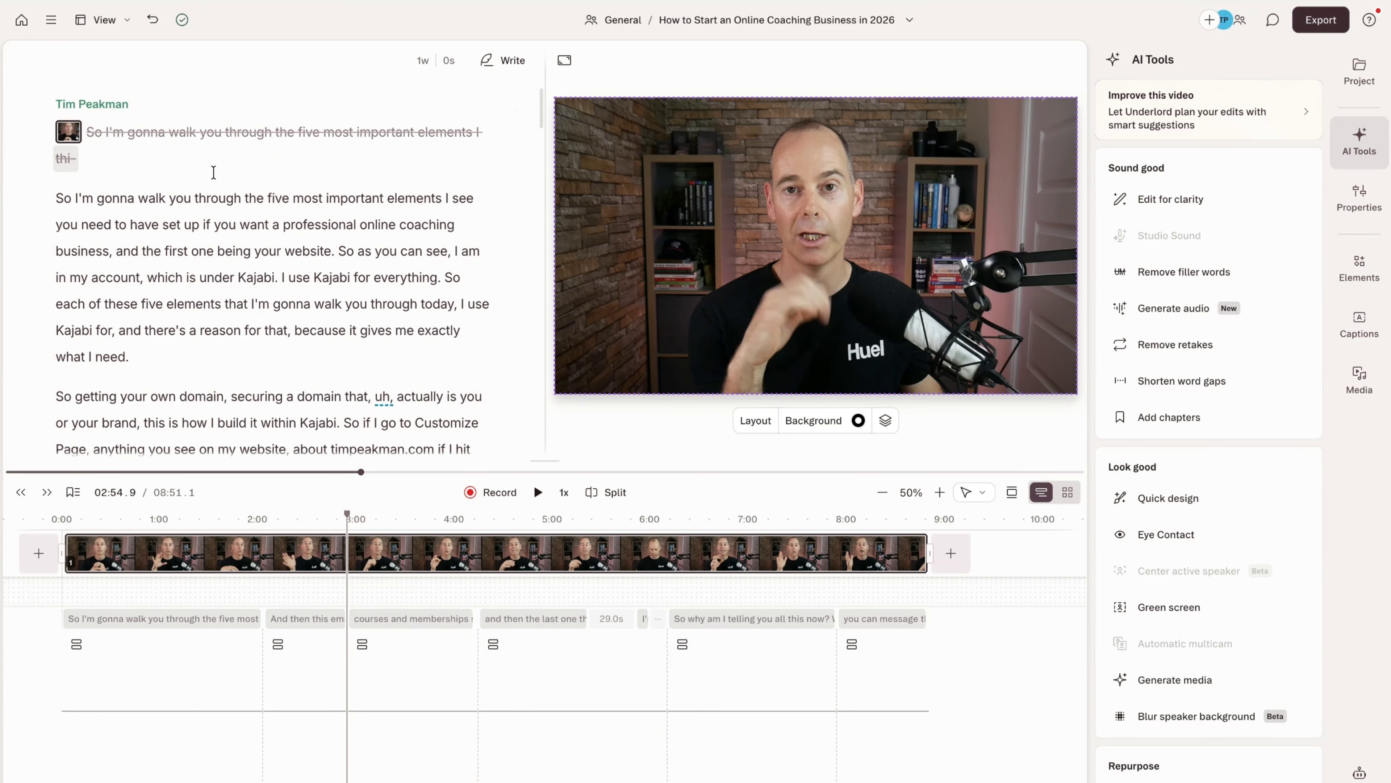
pyautogui.scroll(2, 214, 172)
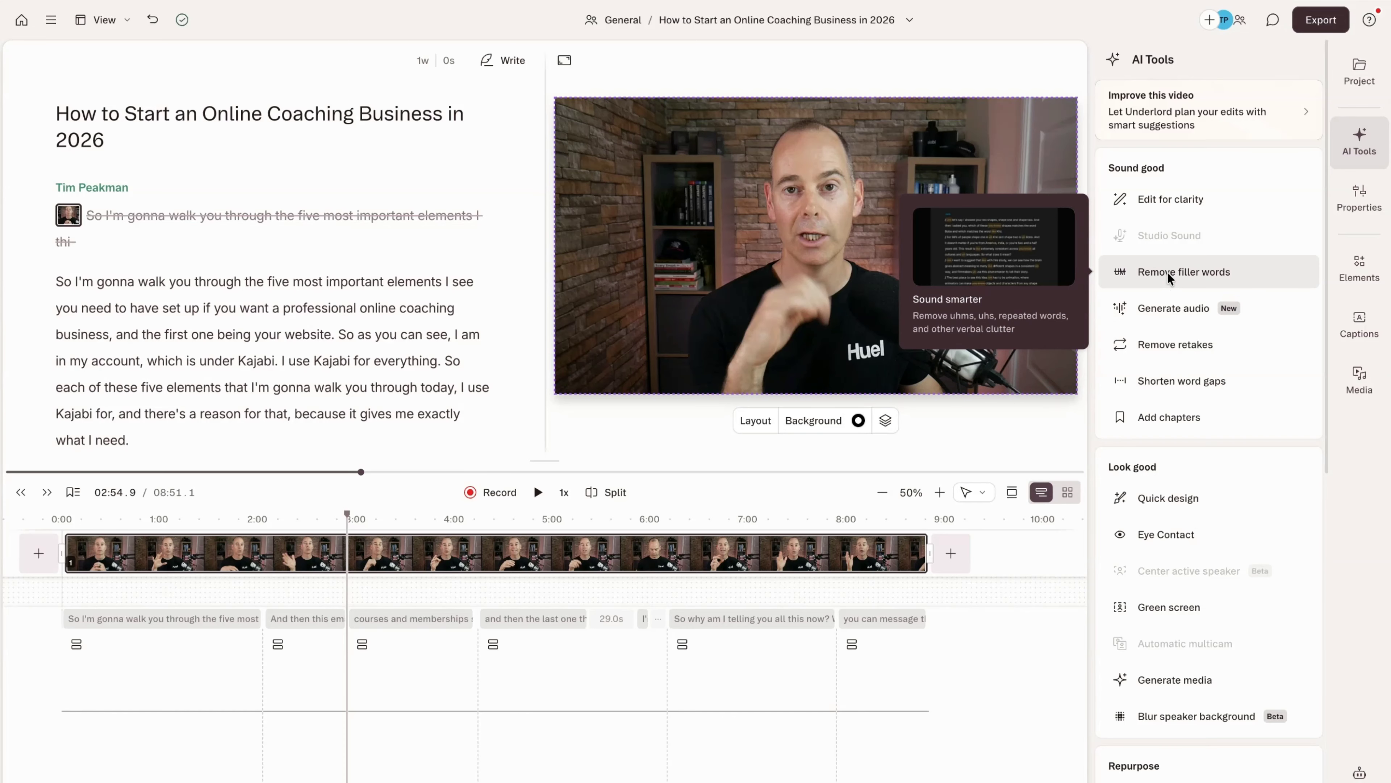
# - Shorten all word gaps of more than 3 seconds to 0.5 seconds and close the gap search
pyautogui.click(1169, 383)
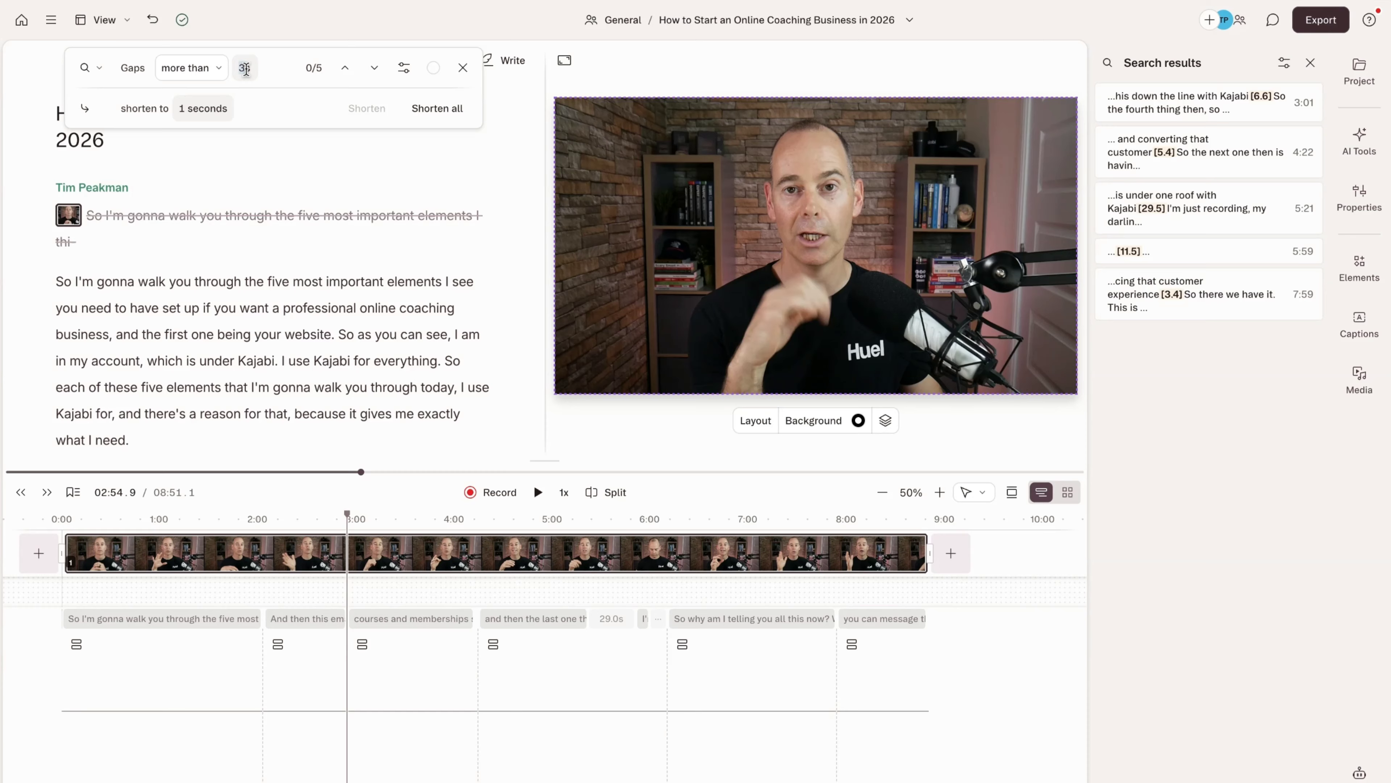
pyautogui.click(202, 108)
pyautogui.write('0.')
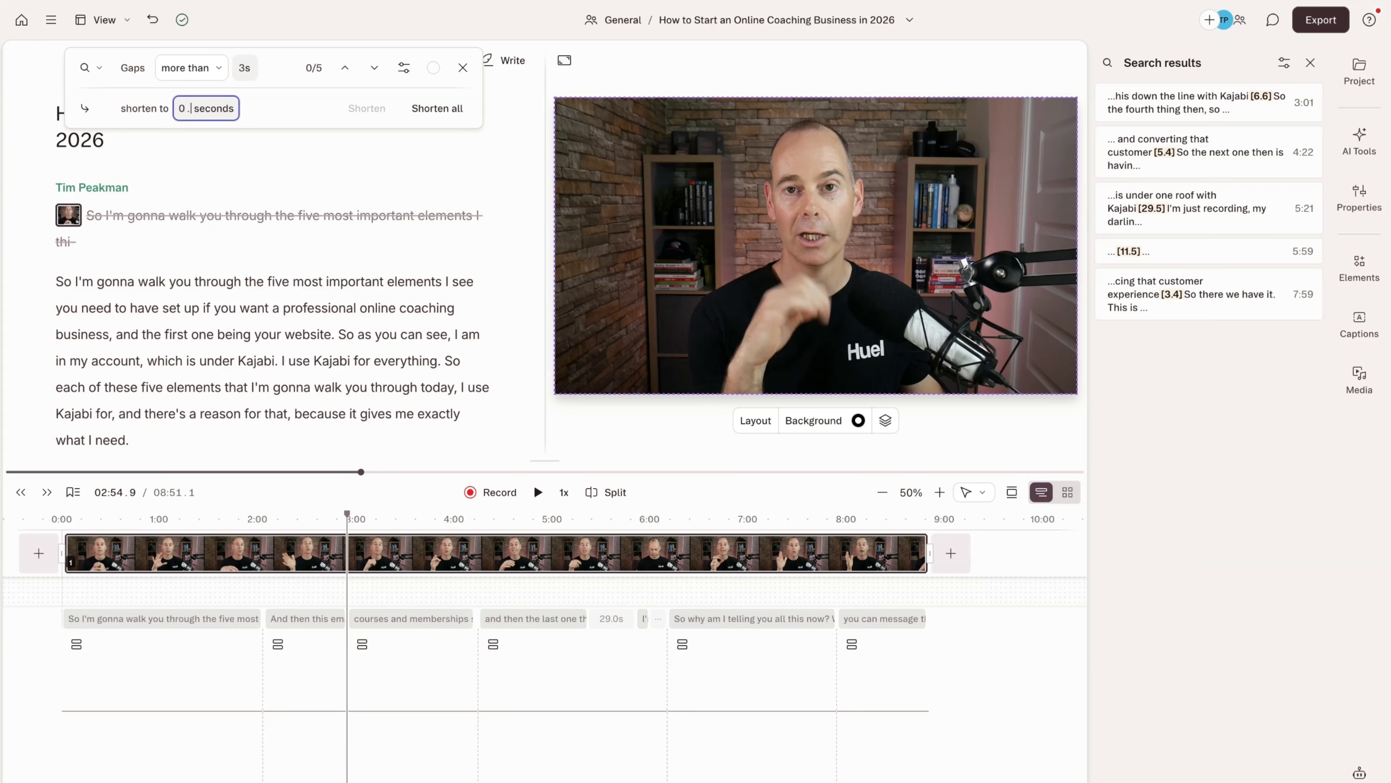
pyautogui.write('5')
pyautogui.click(441, 109)
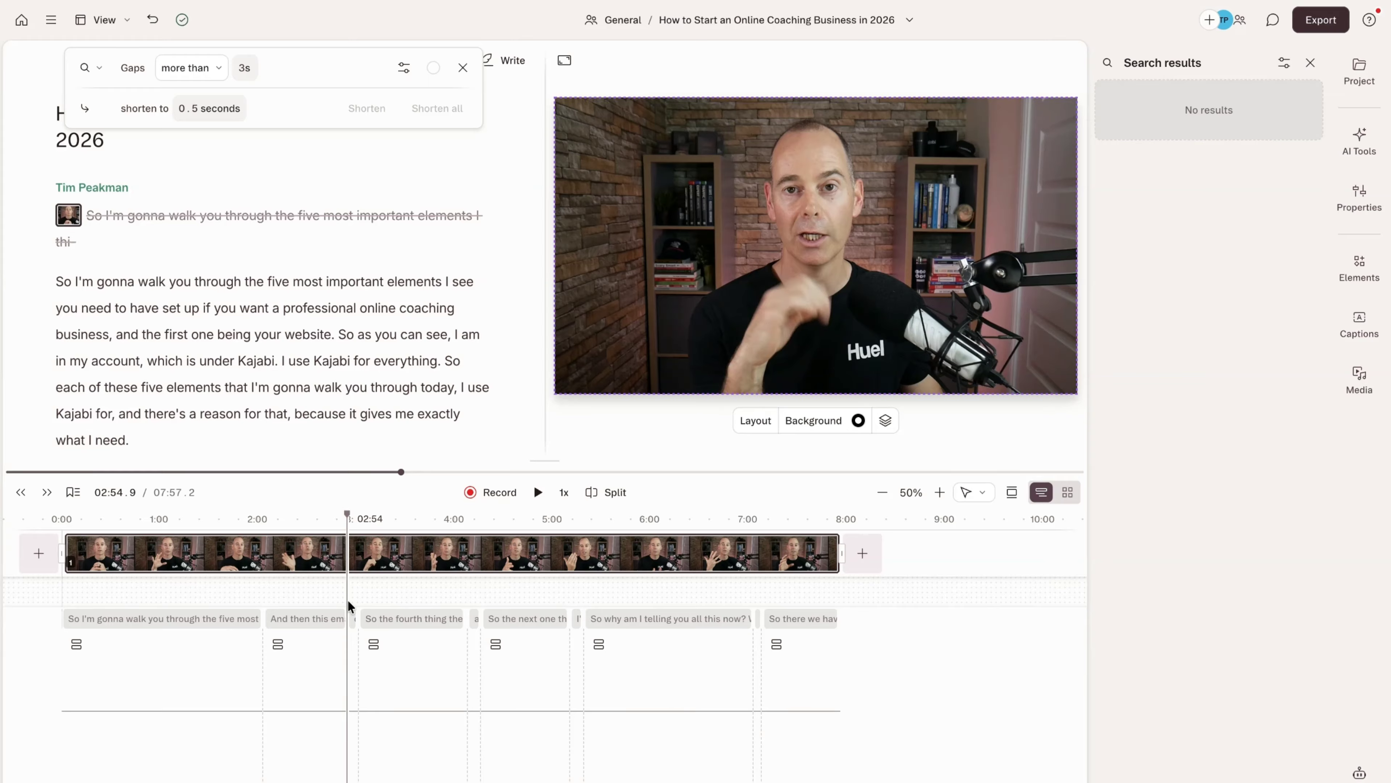
pyautogui.scroll(5, 321, 599)
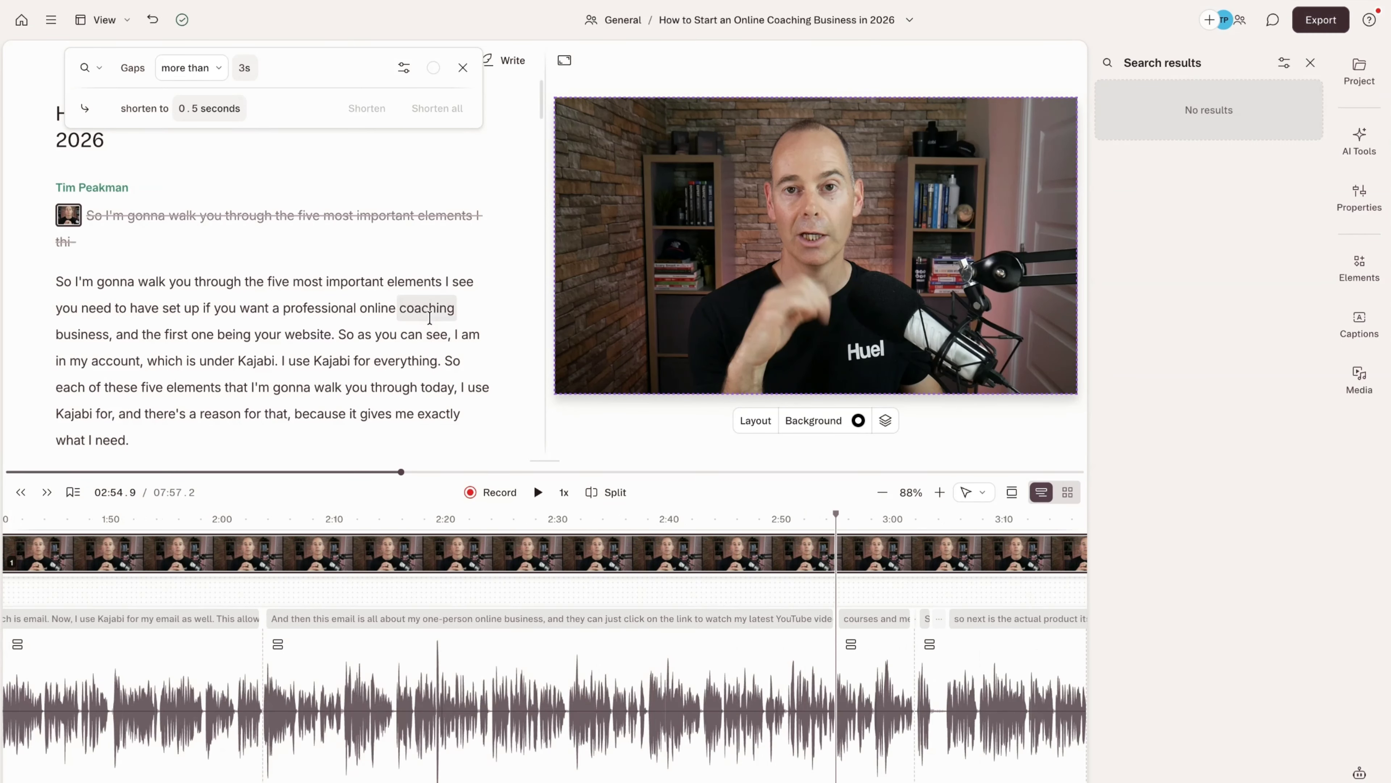
pyautogui.click(462, 68)
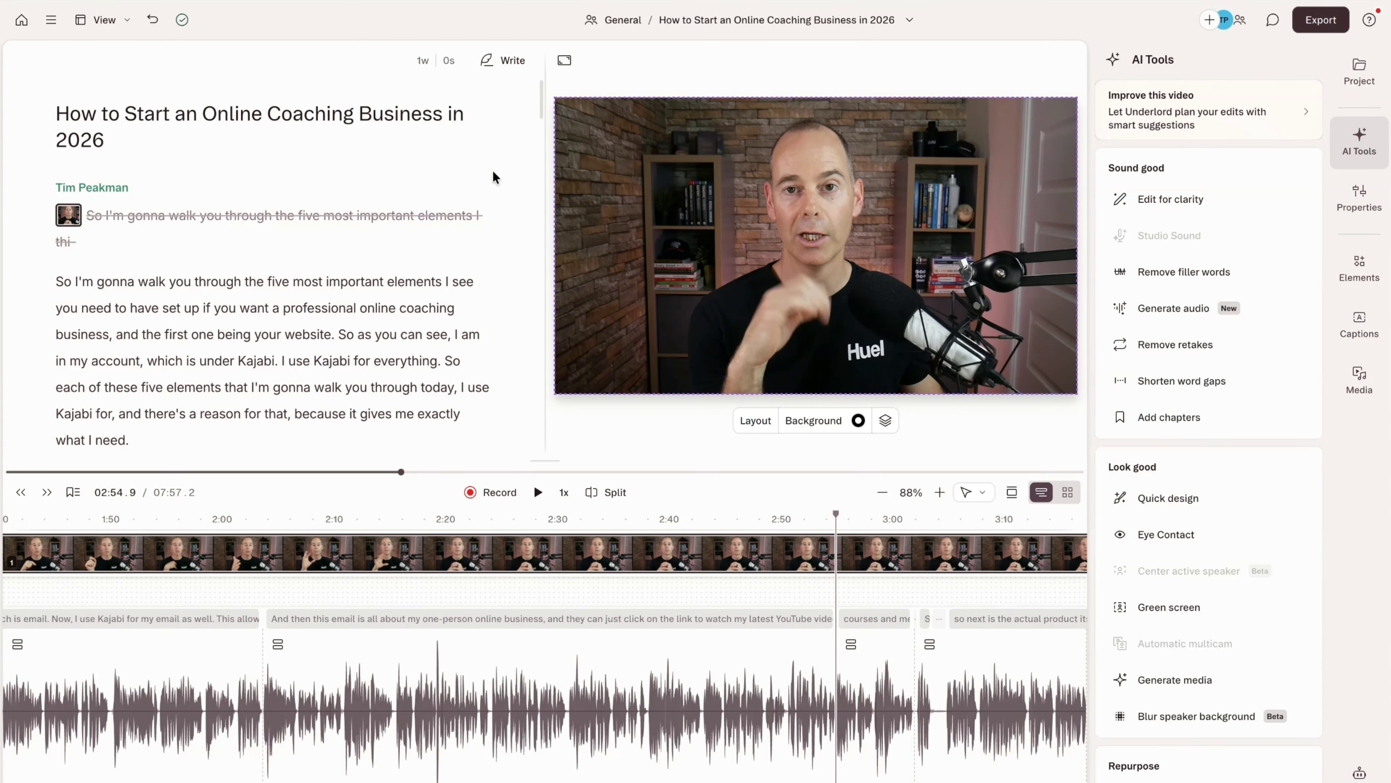
# - Search the script for all filler words, play the first "uh" after "securing a domain that", and close the search
pyautogui.scroll(-7, 496, 273)
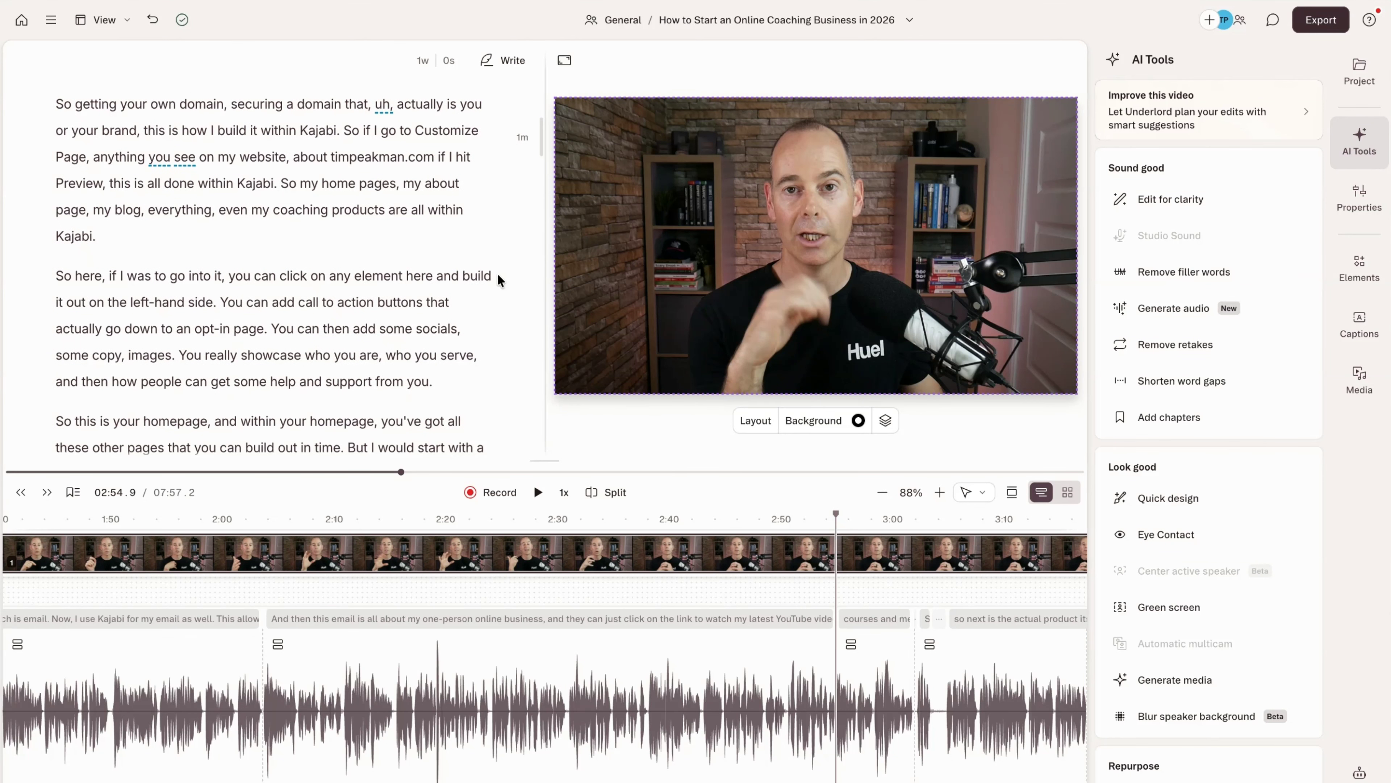
pyautogui.scroll(-3, 496, 273)
pyautogui.scroll(-1, 496, 272)
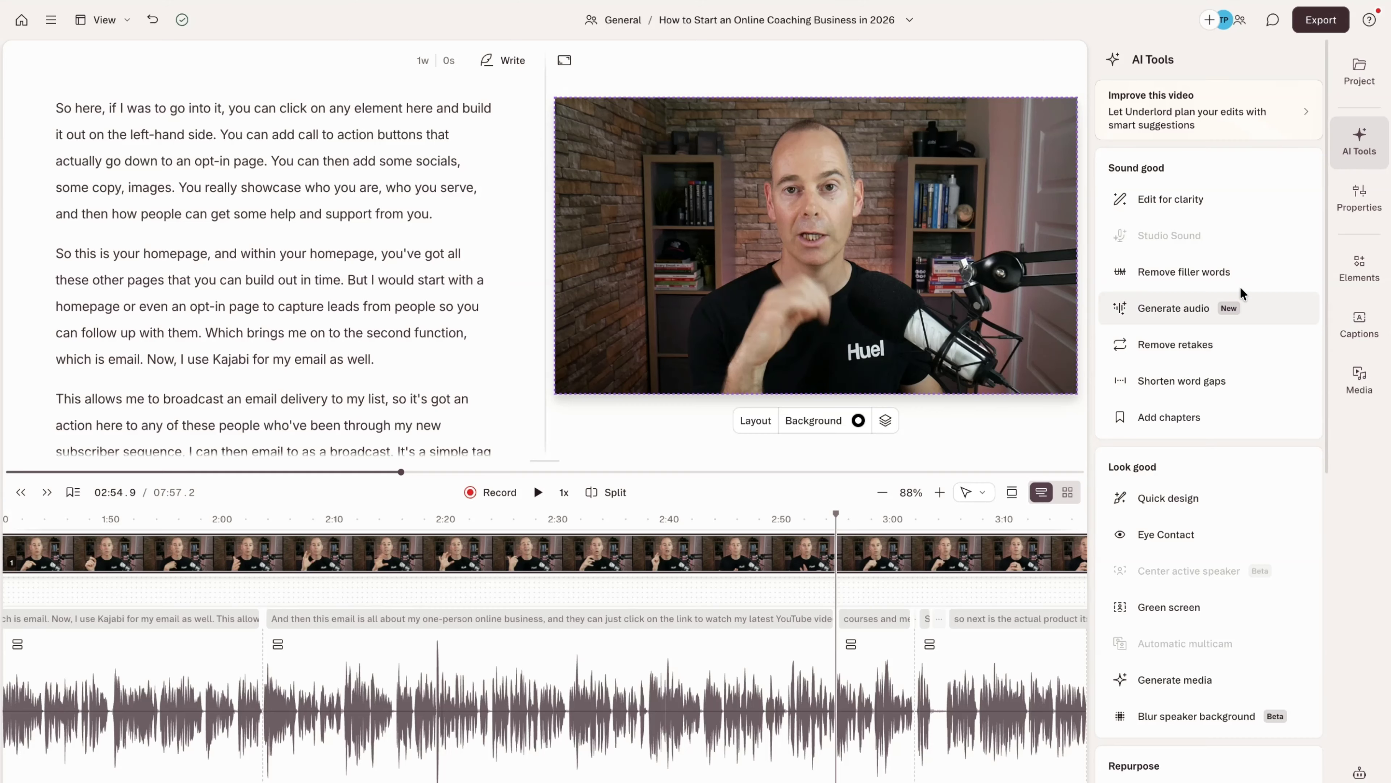
pyautogui.click(1181, 276)
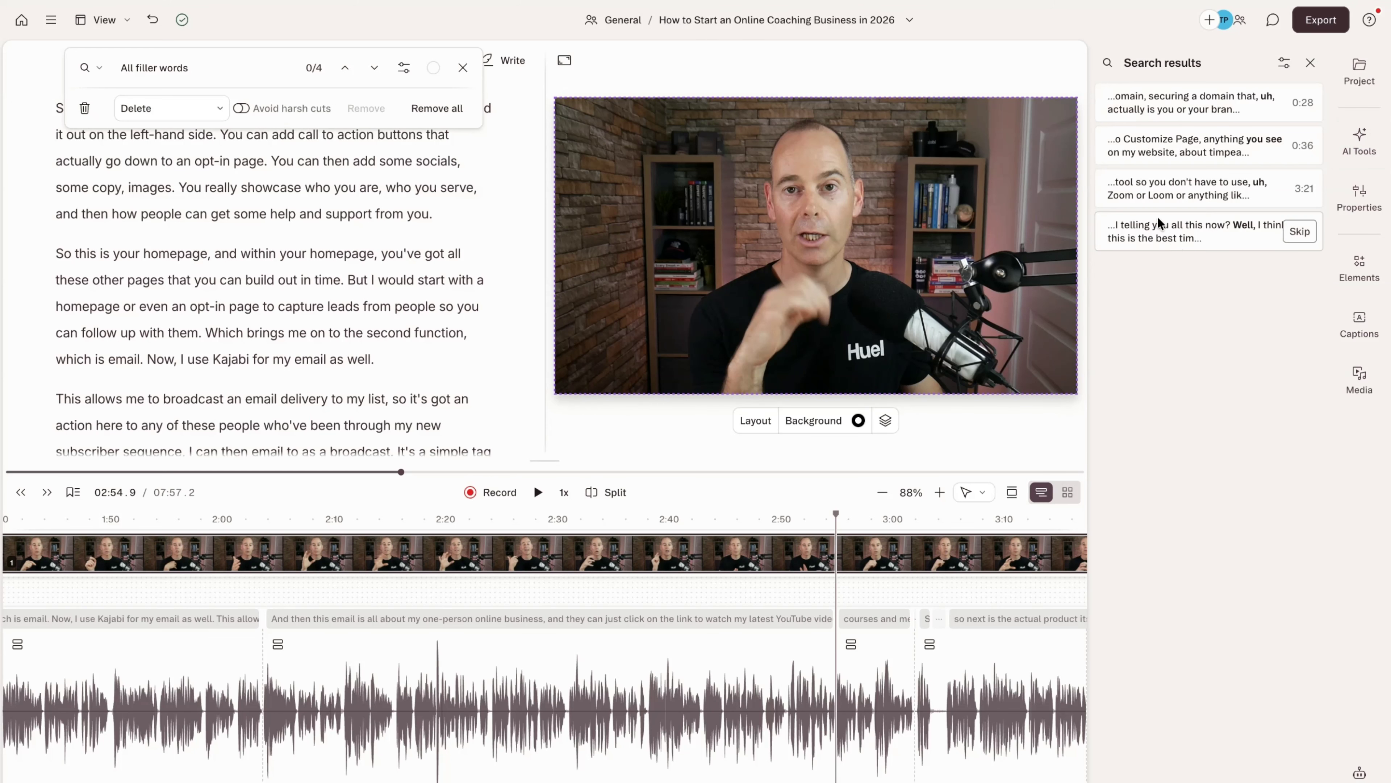
pyautogui.moveTo(1183, 112)
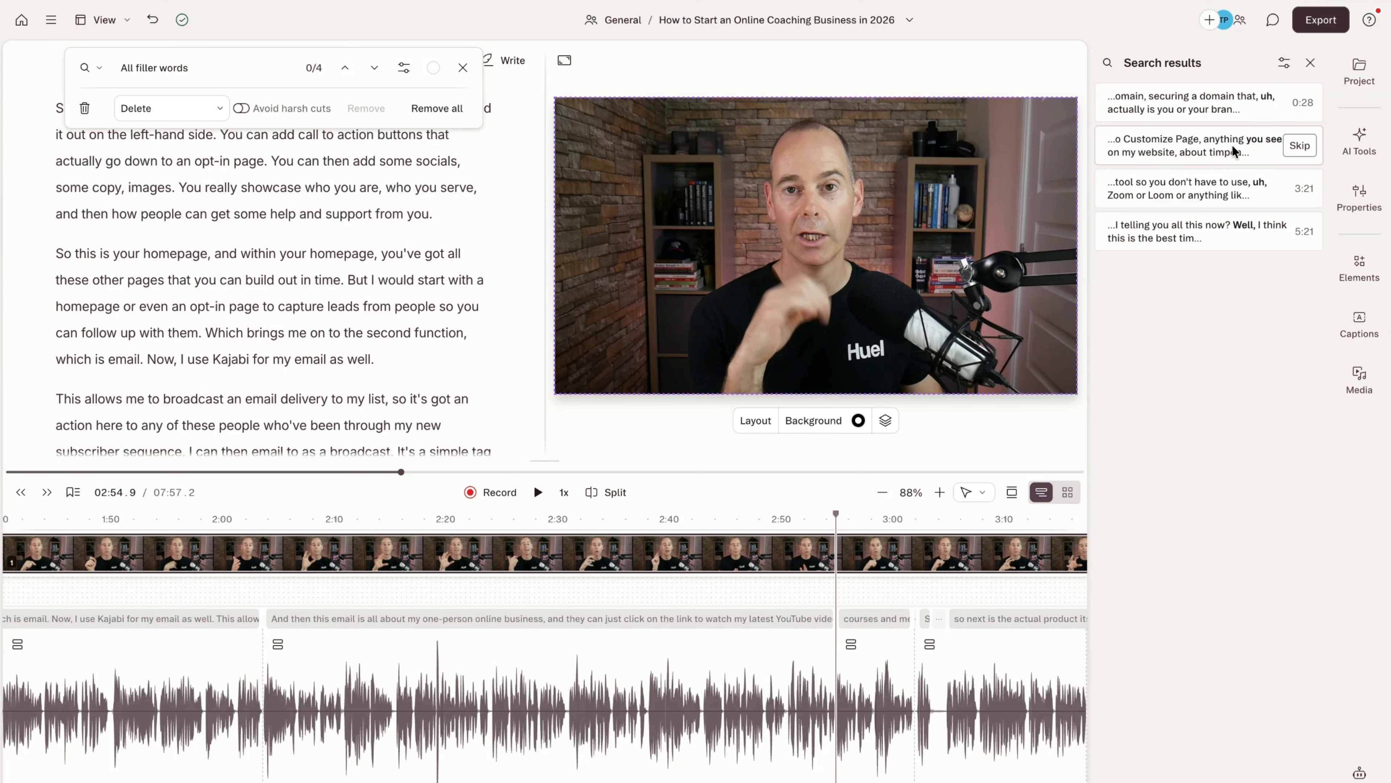
pyautogui.moveTo(1269, 193)
pyautogui.moveTo(1227, 248)
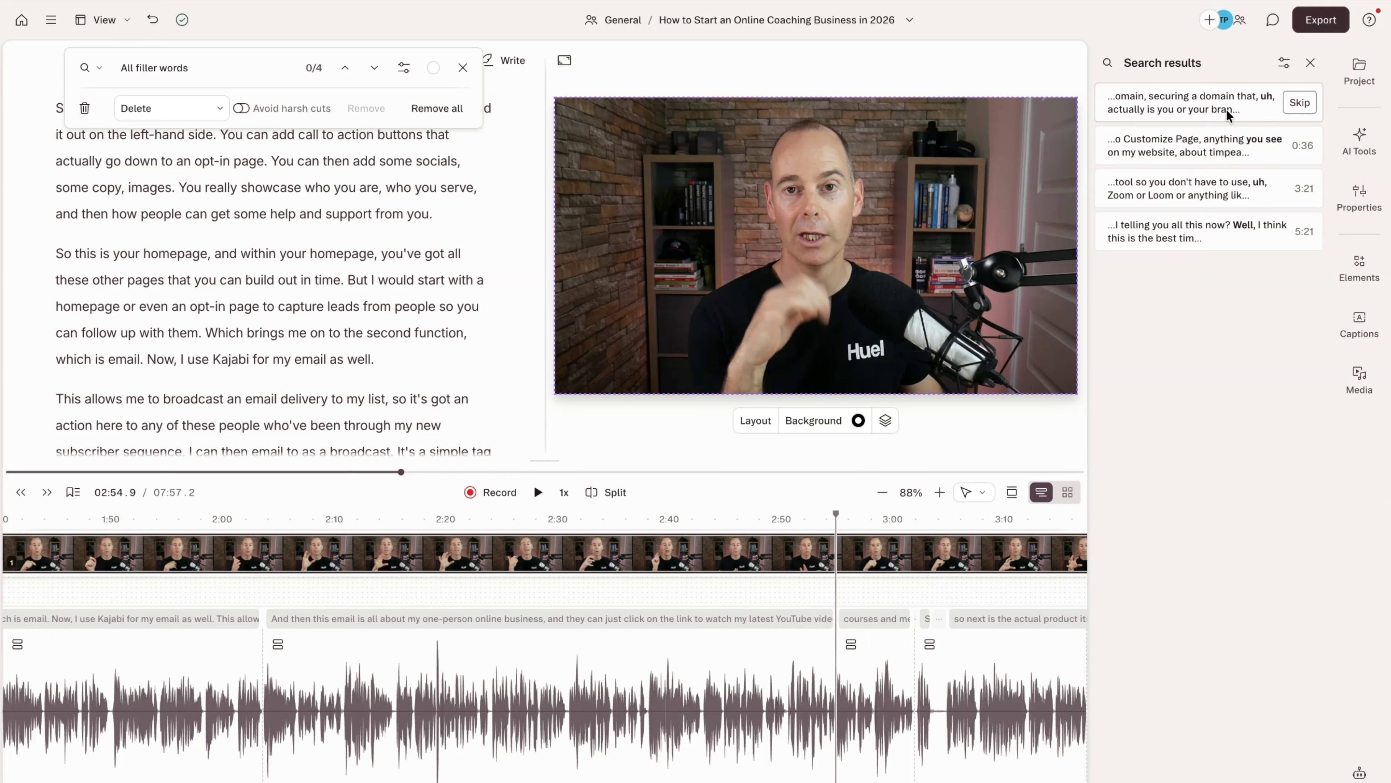
pyautogui.click(1174, 102)
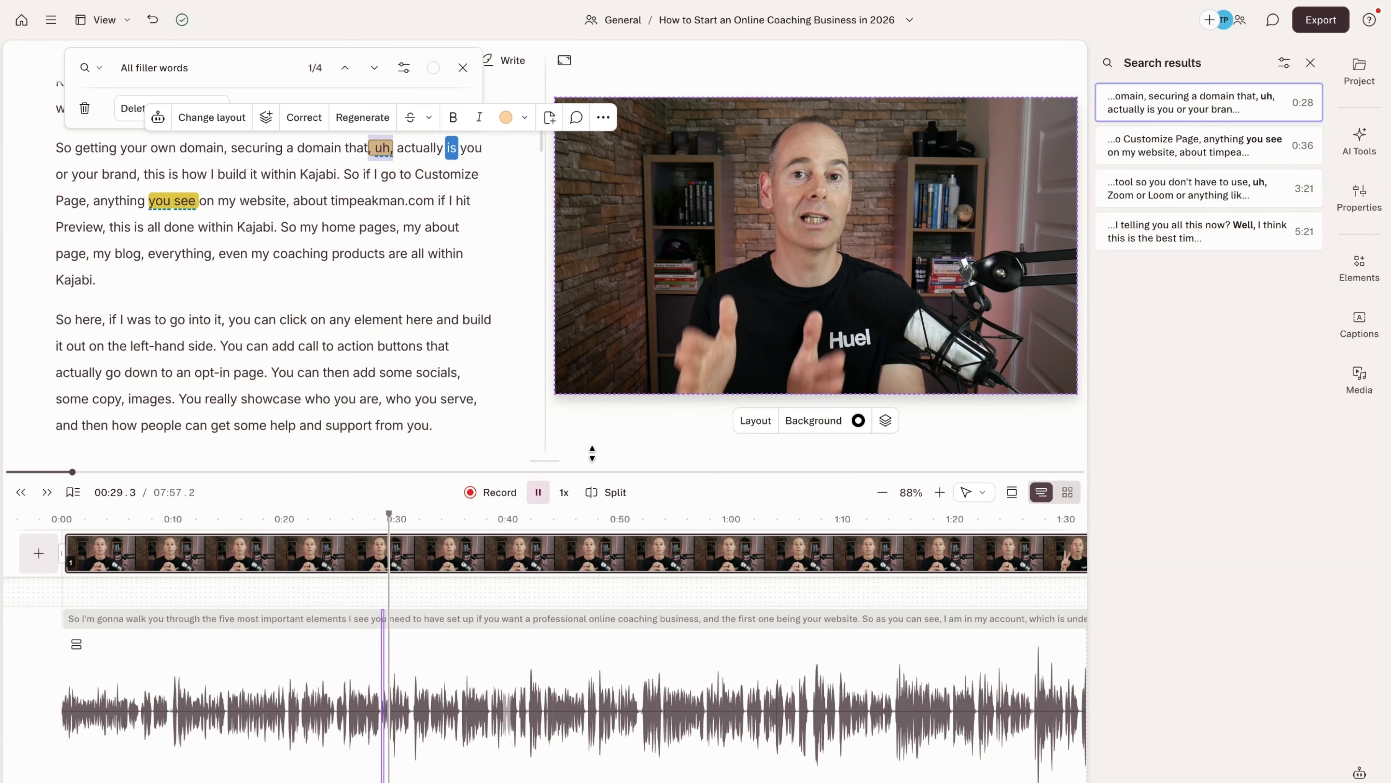
pyautogui.click(538, 491)
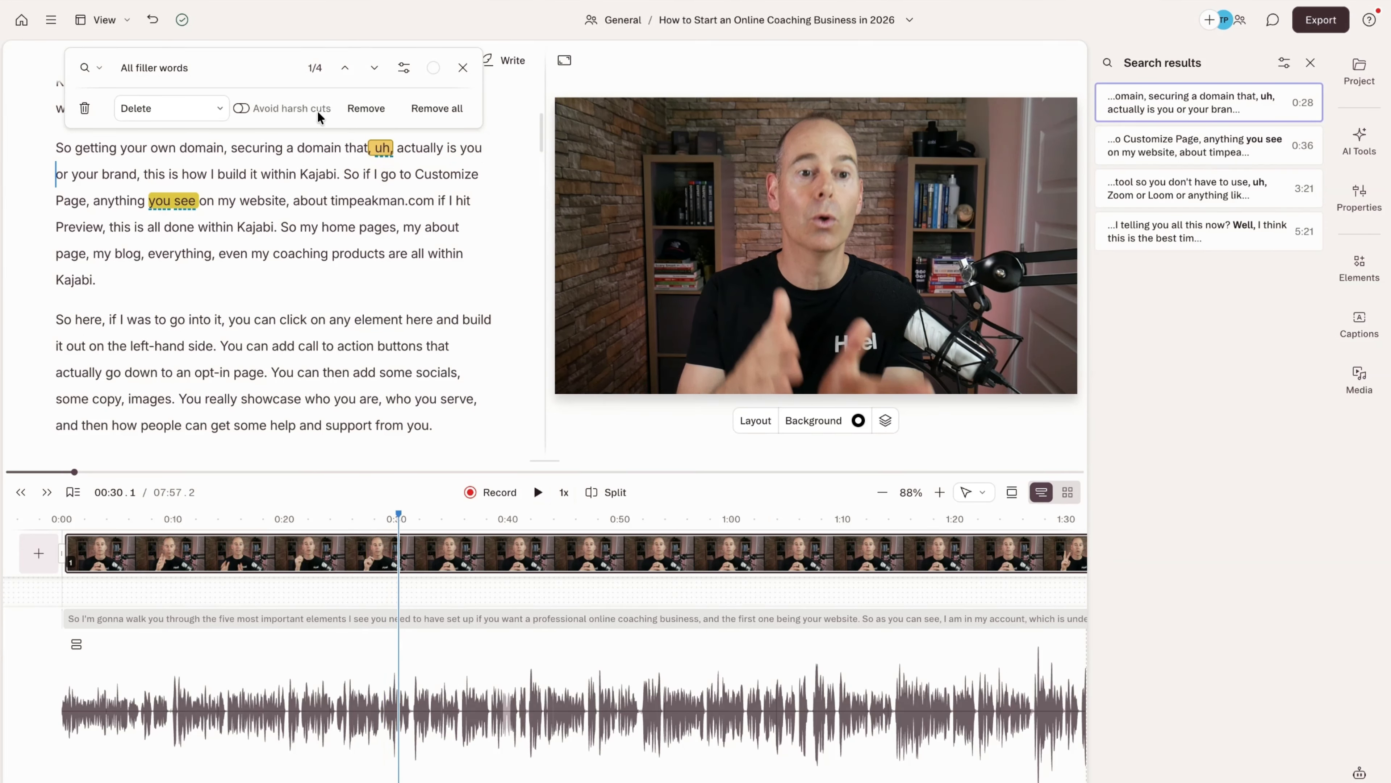
pyautogui.click(462, 68)
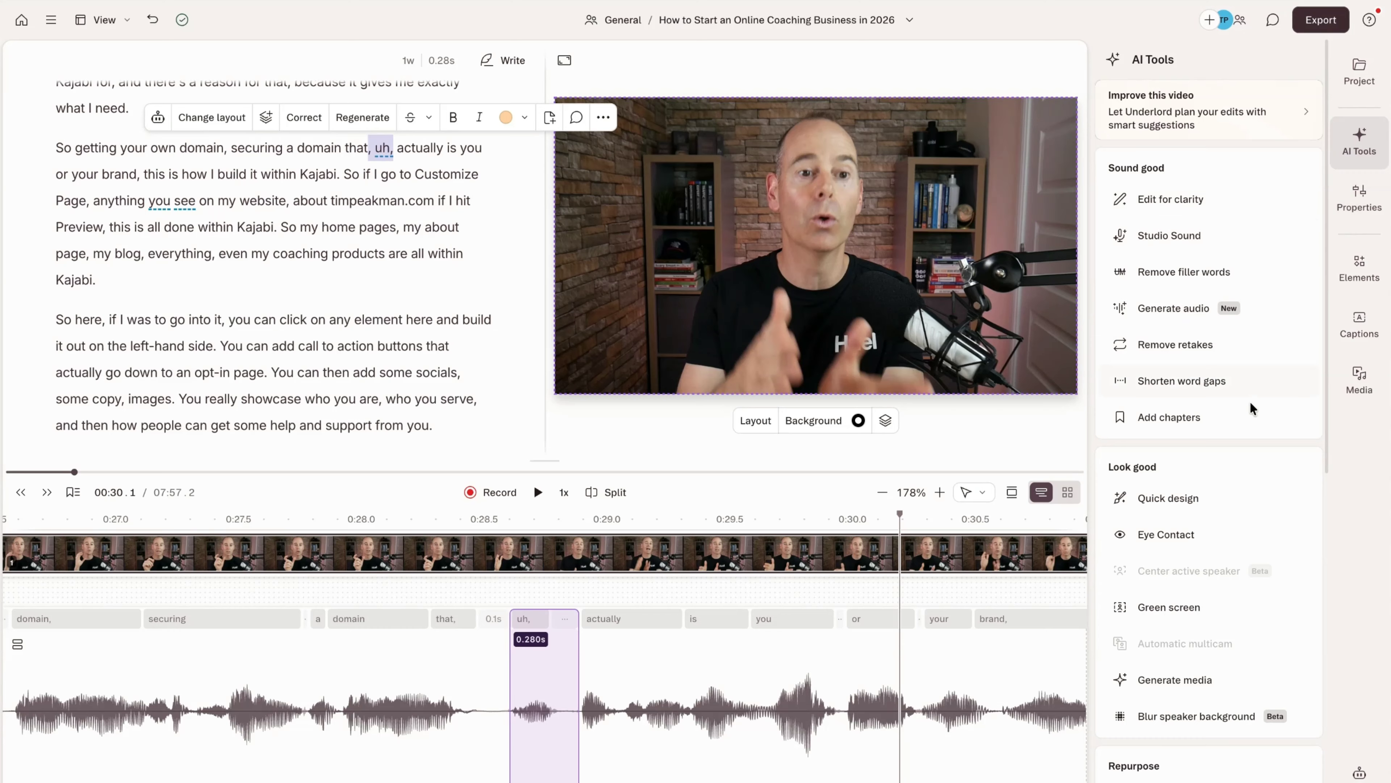
pyautogui.scroll(-1, 1240, 548)
pyautogui.scroll(1, 1265, 493)
# - Show the project's files and return the playhead to the start of the video
pyautogui.click(1359, 68)
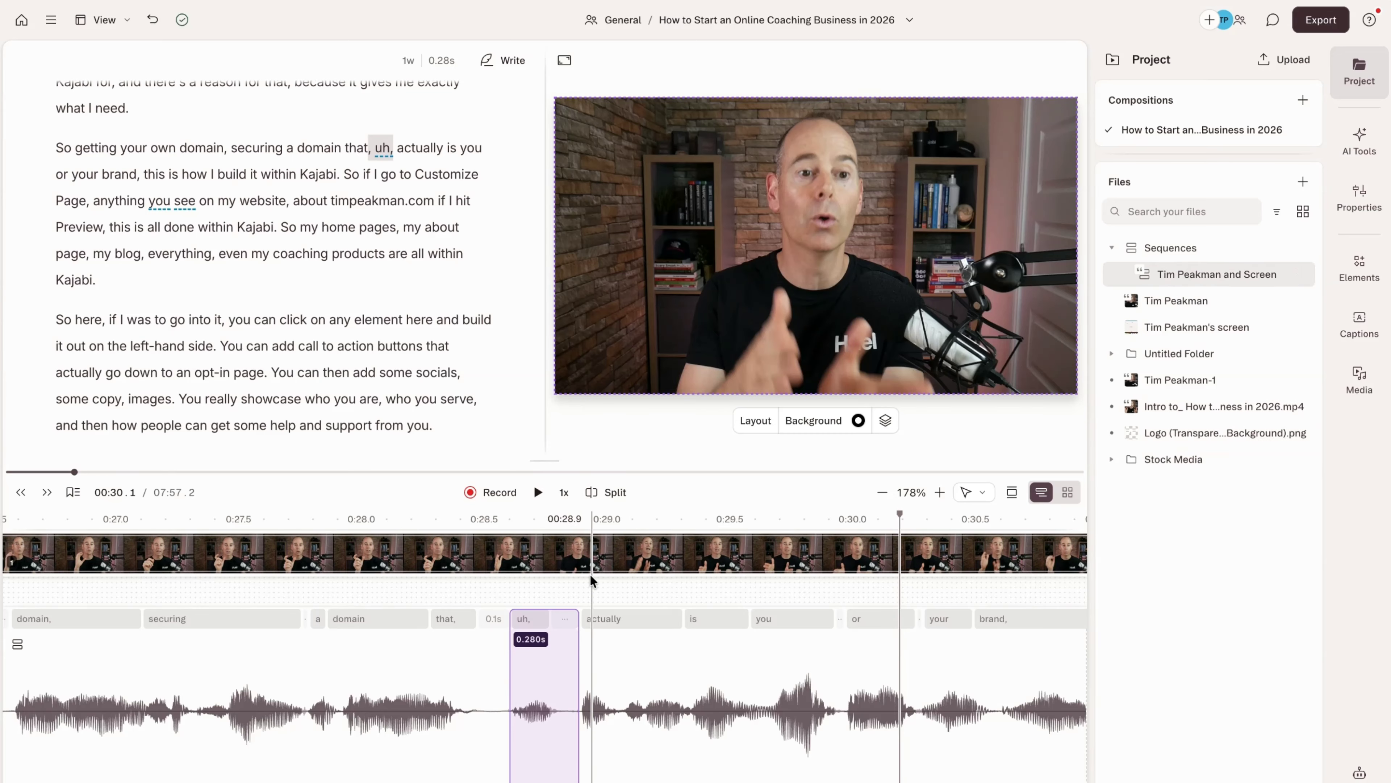
pyautogui.scroll(-3, 574, 625)
pyautogui.scroll(-5, 575, 627)
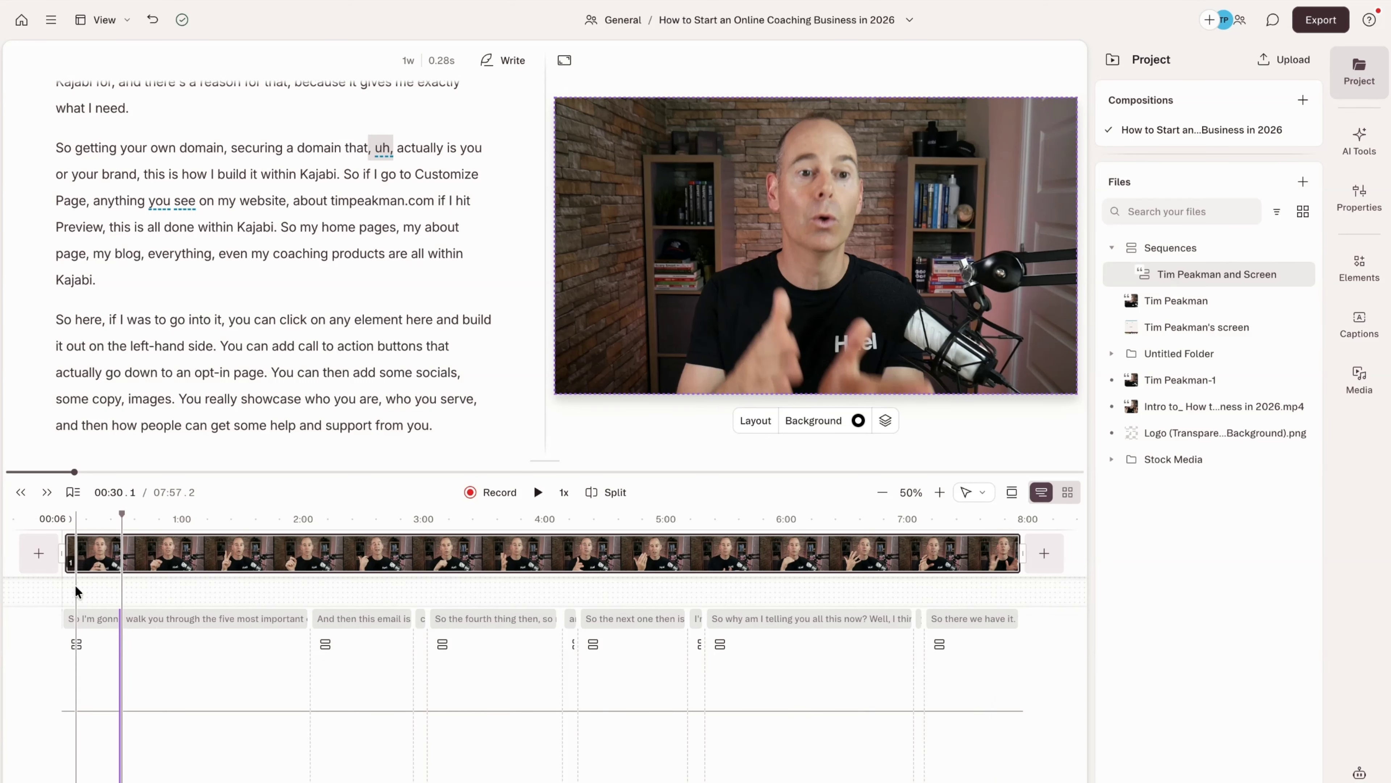
pyautogui.click(57, 588)
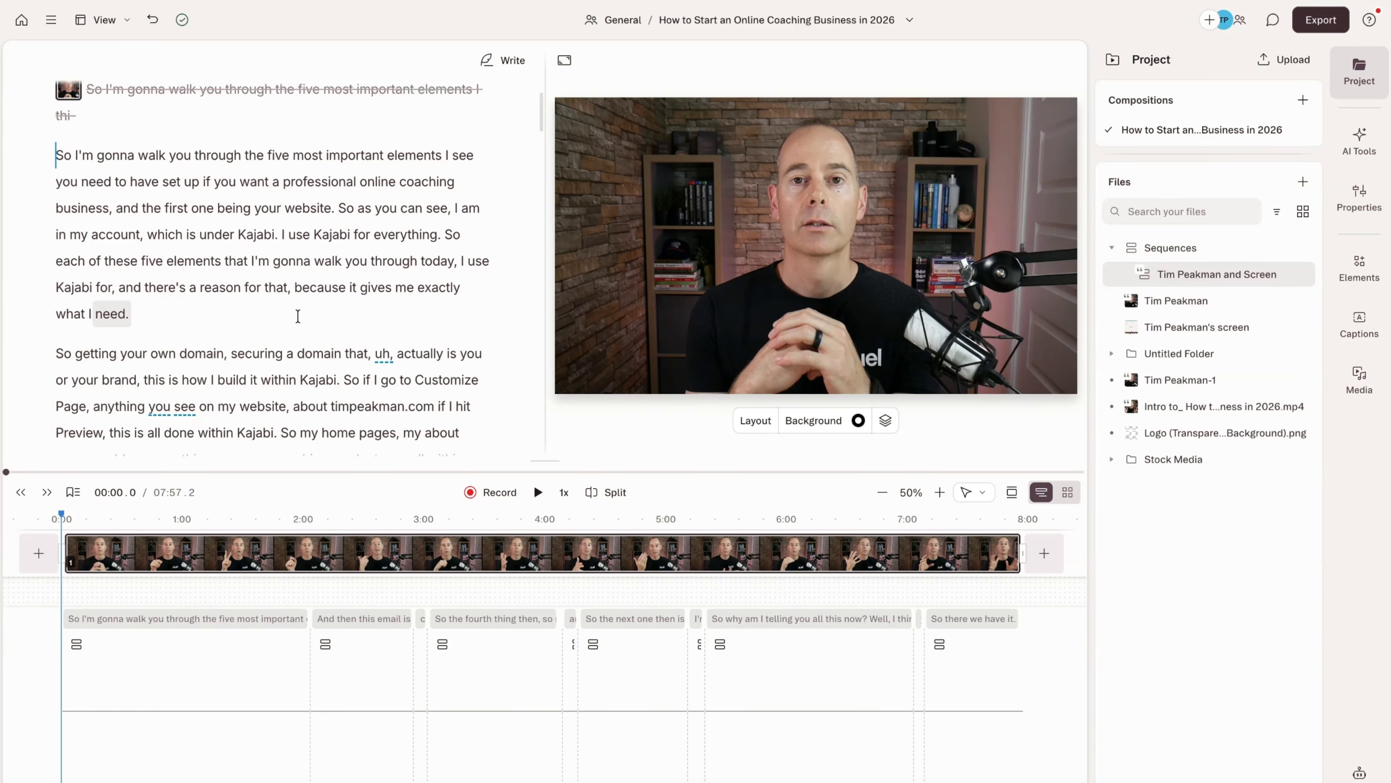
# - Insert a scene break after "it gives me exactly what I need." and select the camera layer in the new scene
pyautogui.scroll(3, 264, 245)
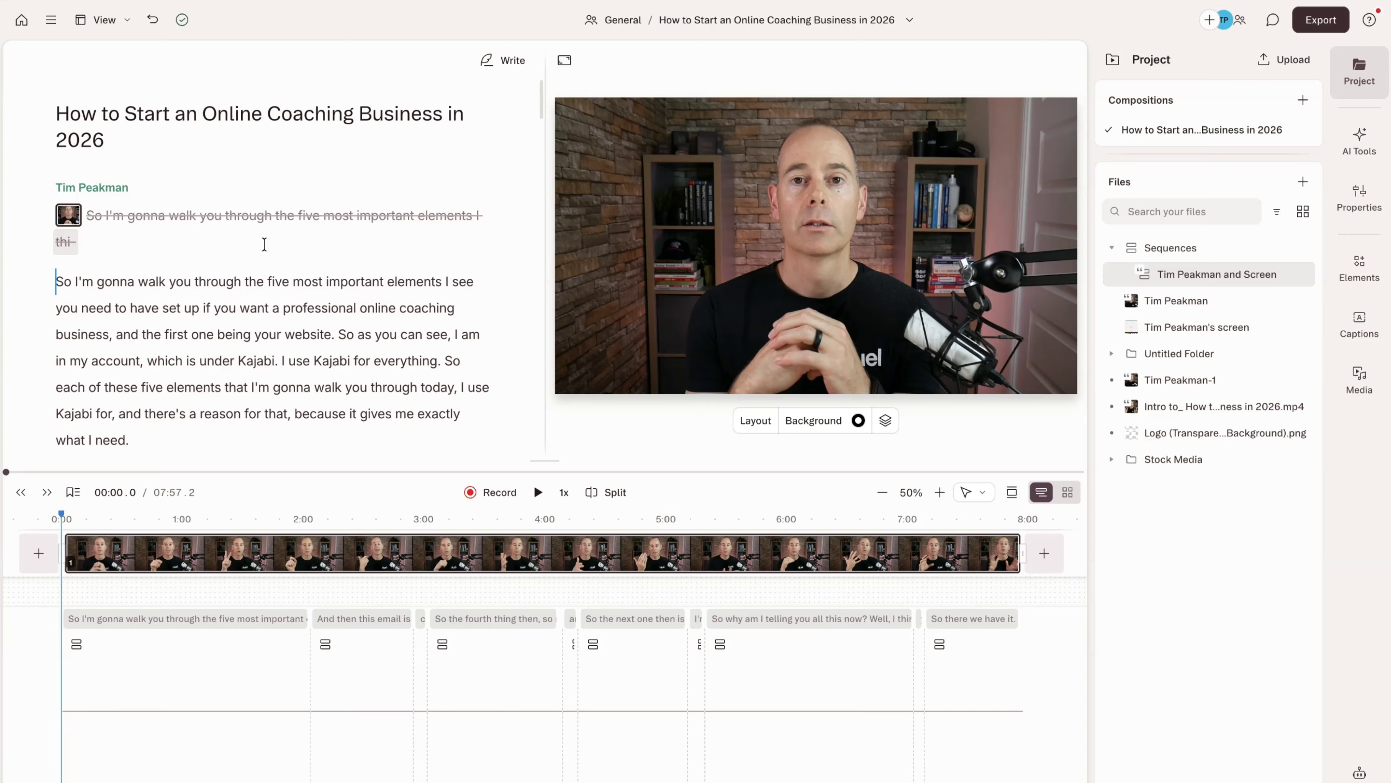
pyautogui.scroll(-2, 264, 244)
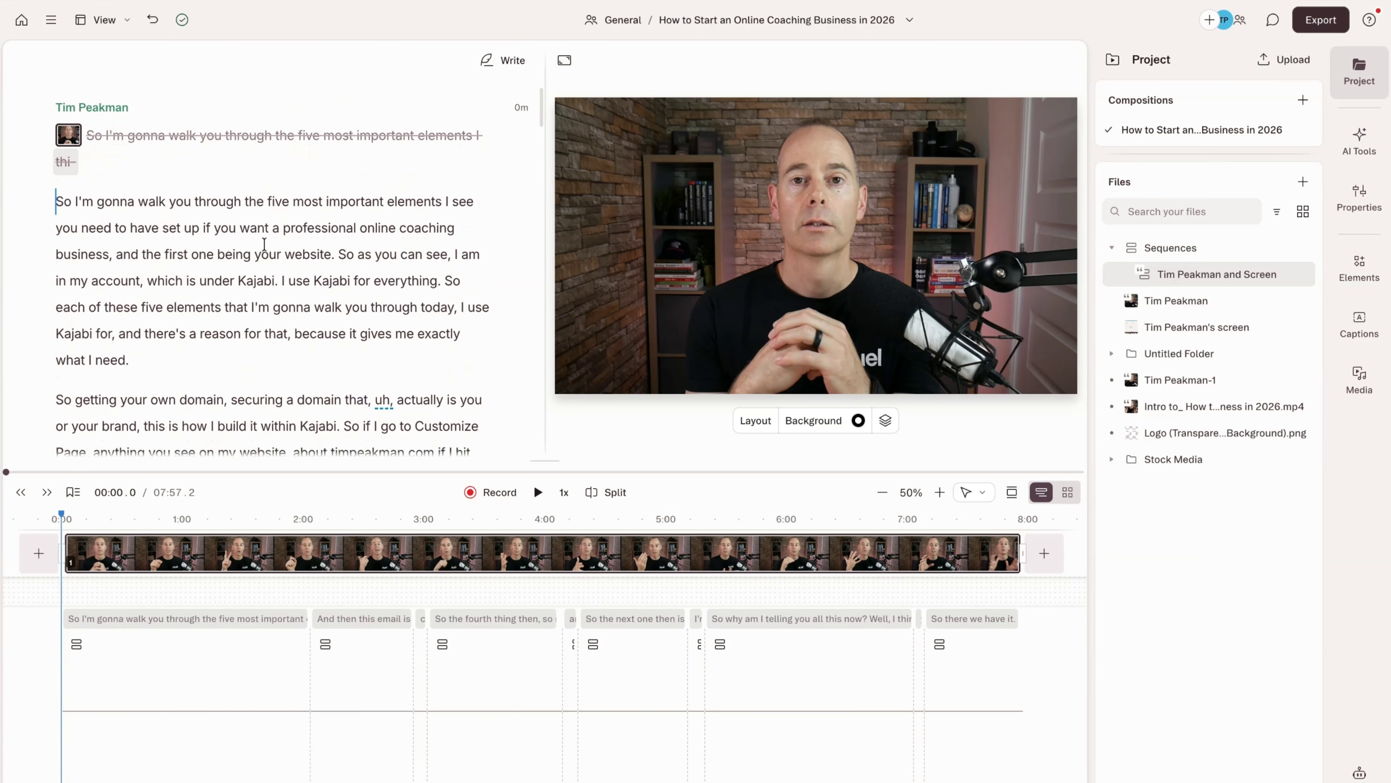
pyautogui.click(153, 359)
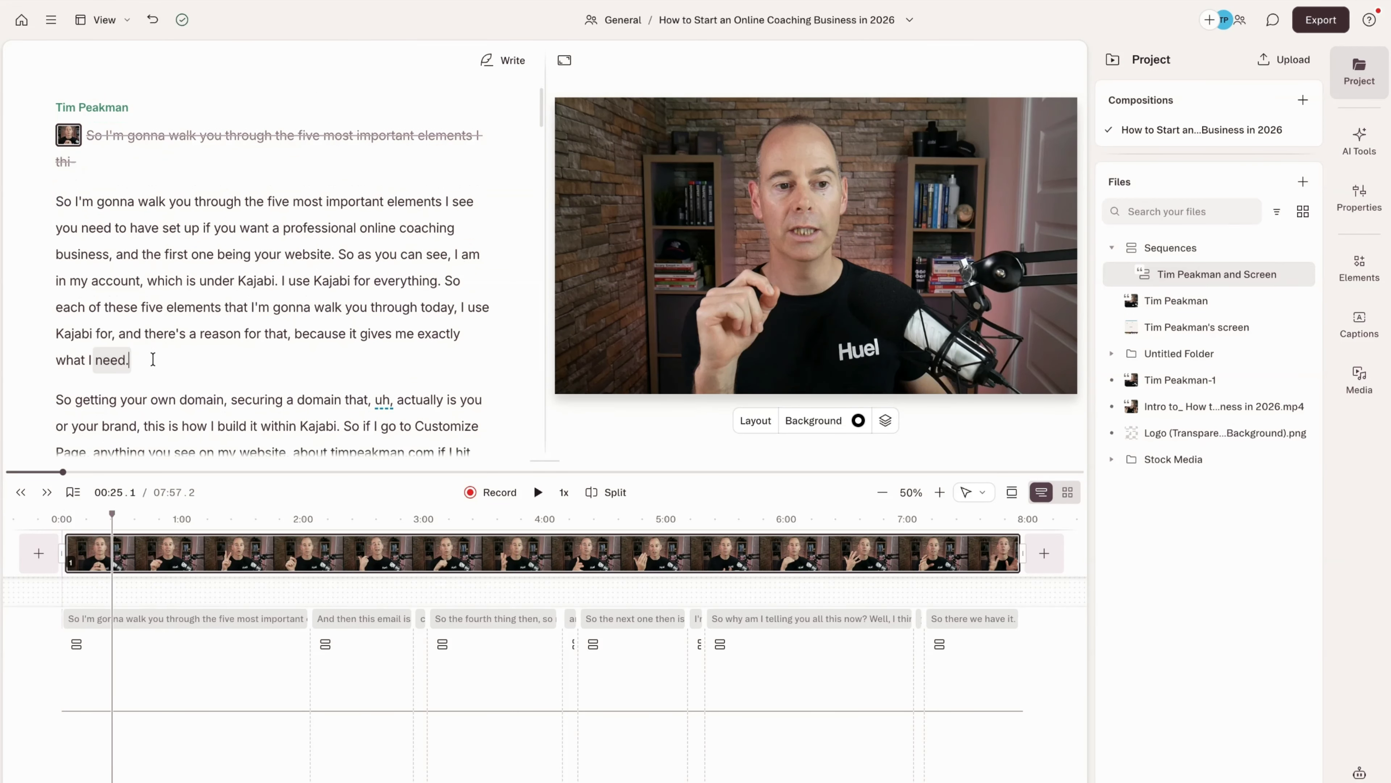
pyautogui.write('/')
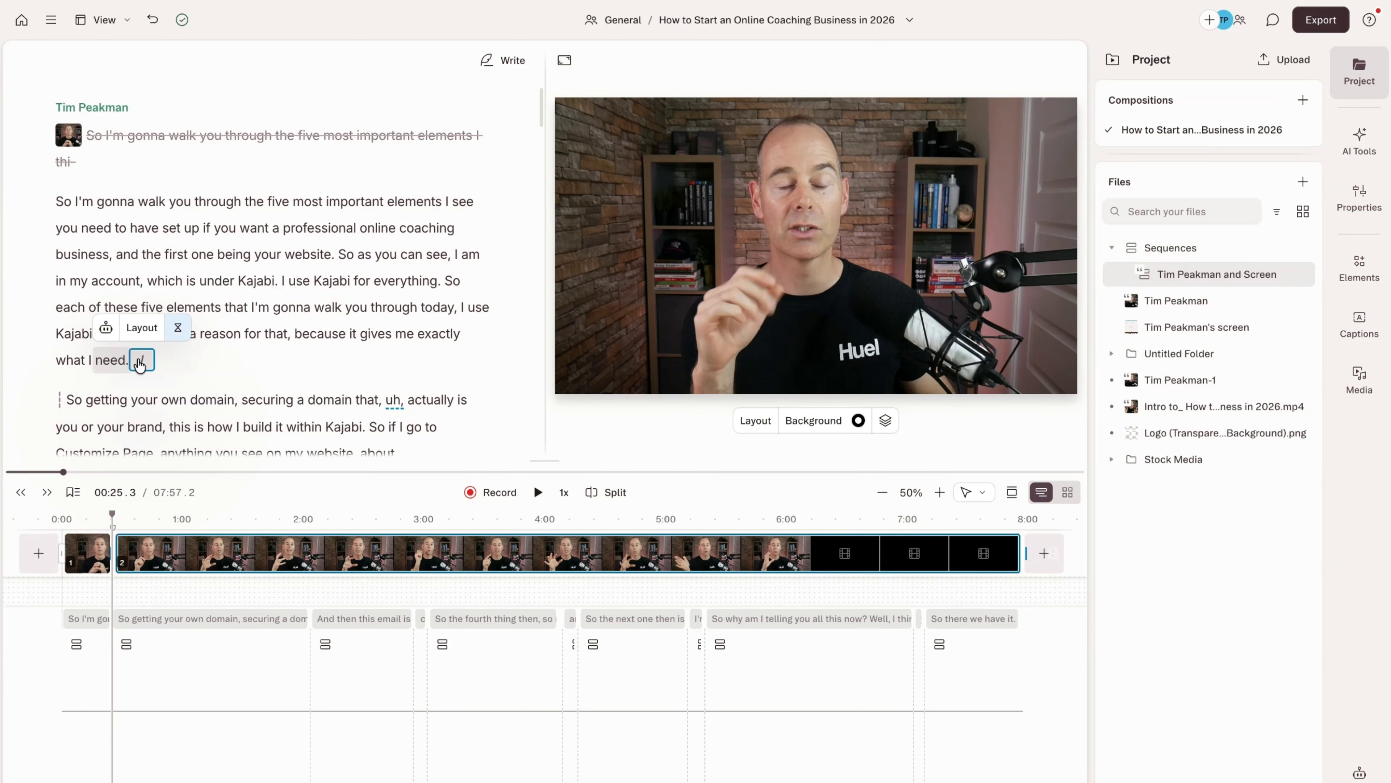
pyautogui.click(716, 320)
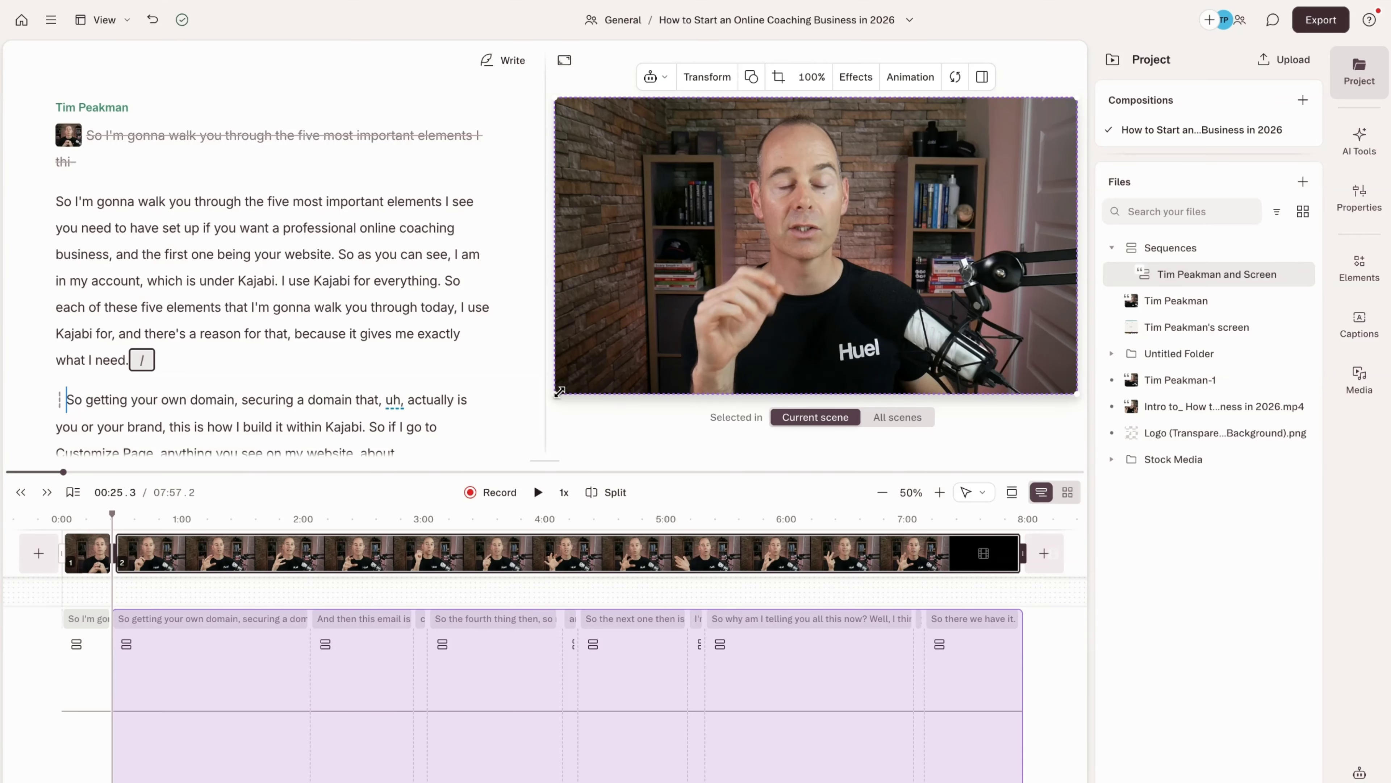
# - Shrink the second scene's camera layer to a small picture-in-picture in the canvas's upper-right corner and compare both scenes
pyautogui.moveTo(560, 392); pyautogui.dragTo(942, 209)
pyautogui.moveTo(945, 206); pyautogui.dragTo(949, 205)
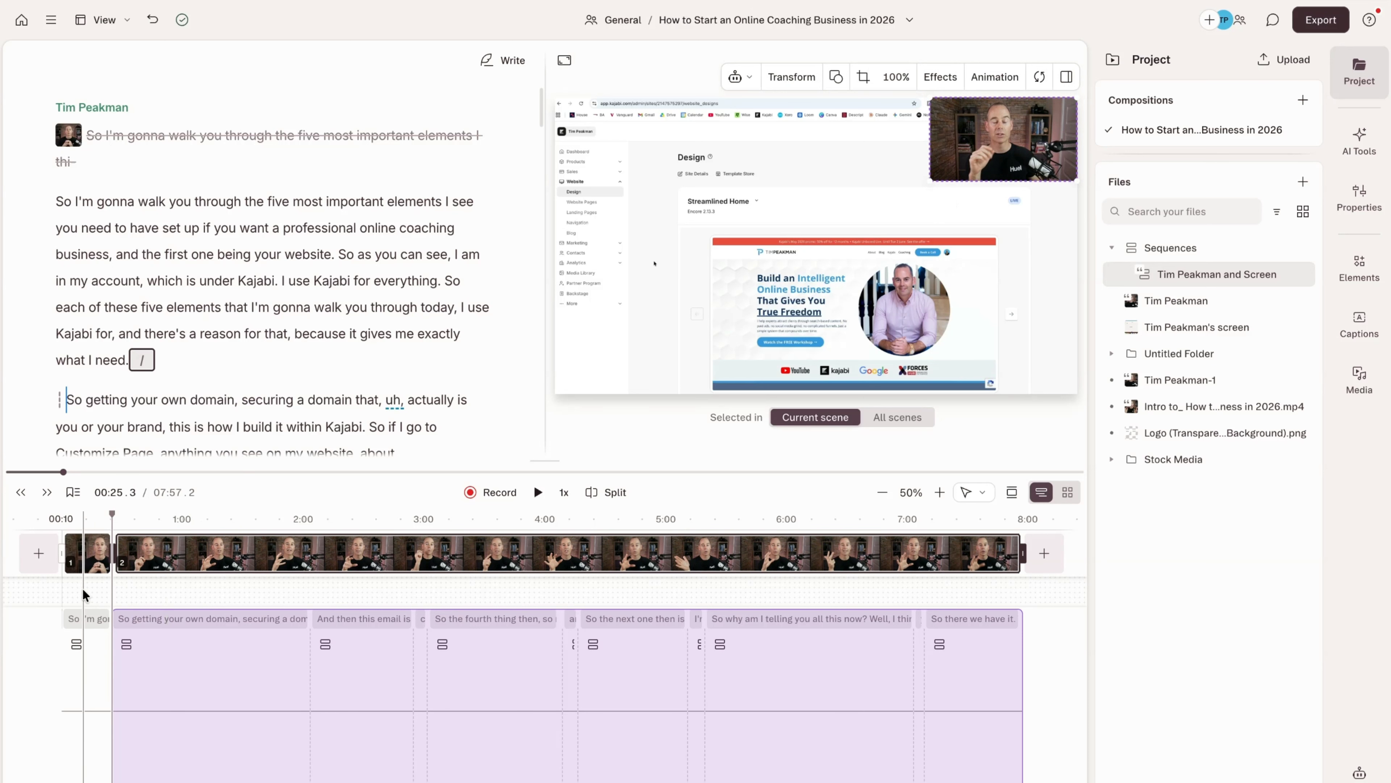
pyautogui.click(100, 587)
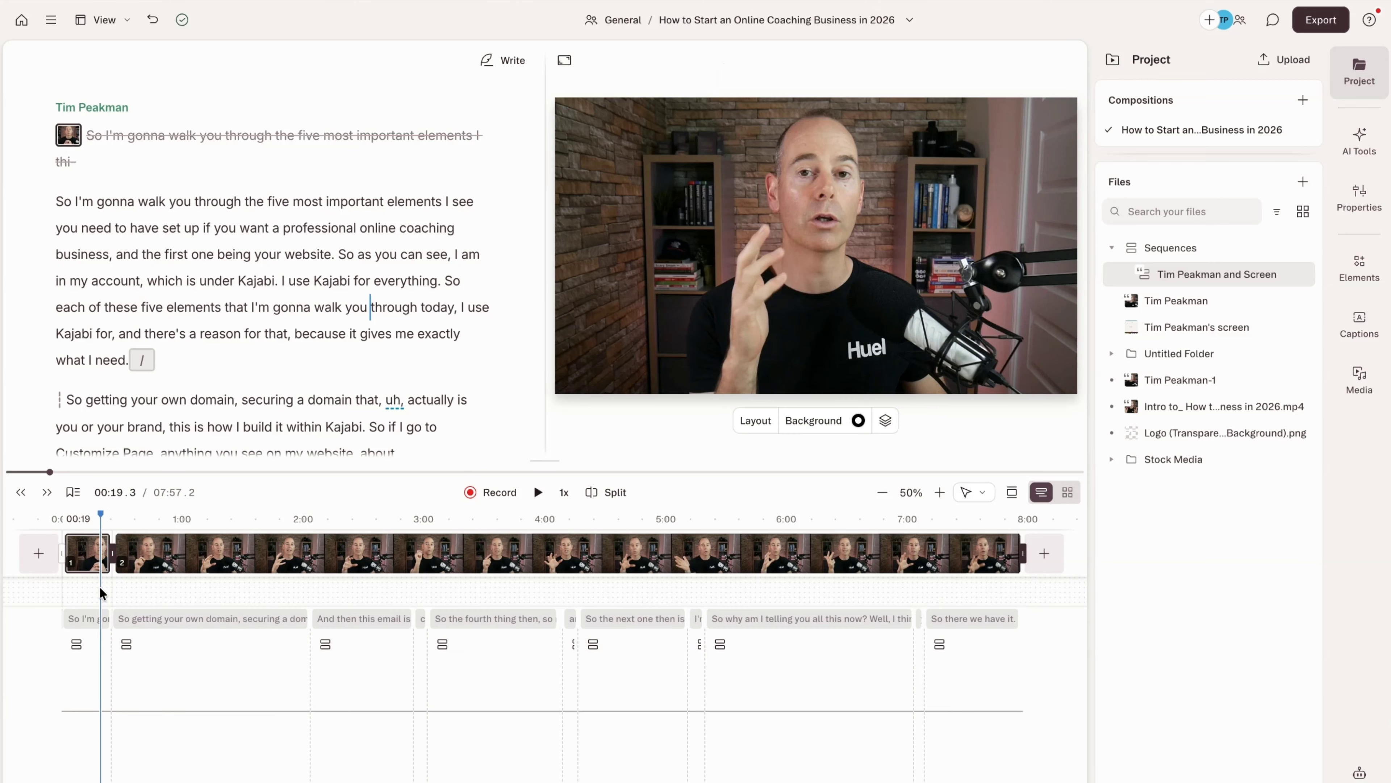
pyautogui.click(127, 591)
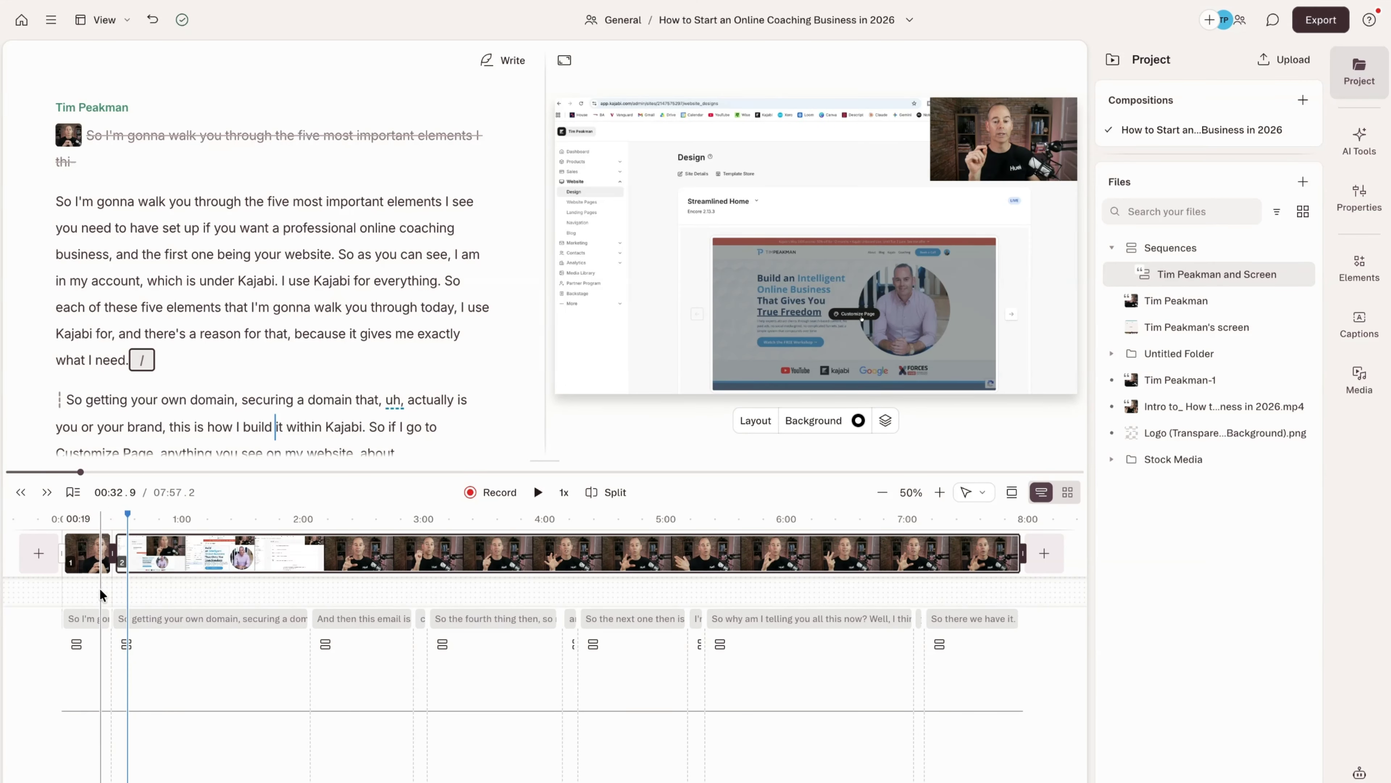
# - Set the duration of the smart transition into the second scene to Slow, 600 ms, and close the transition settings
pyautogui.click(144, 362)
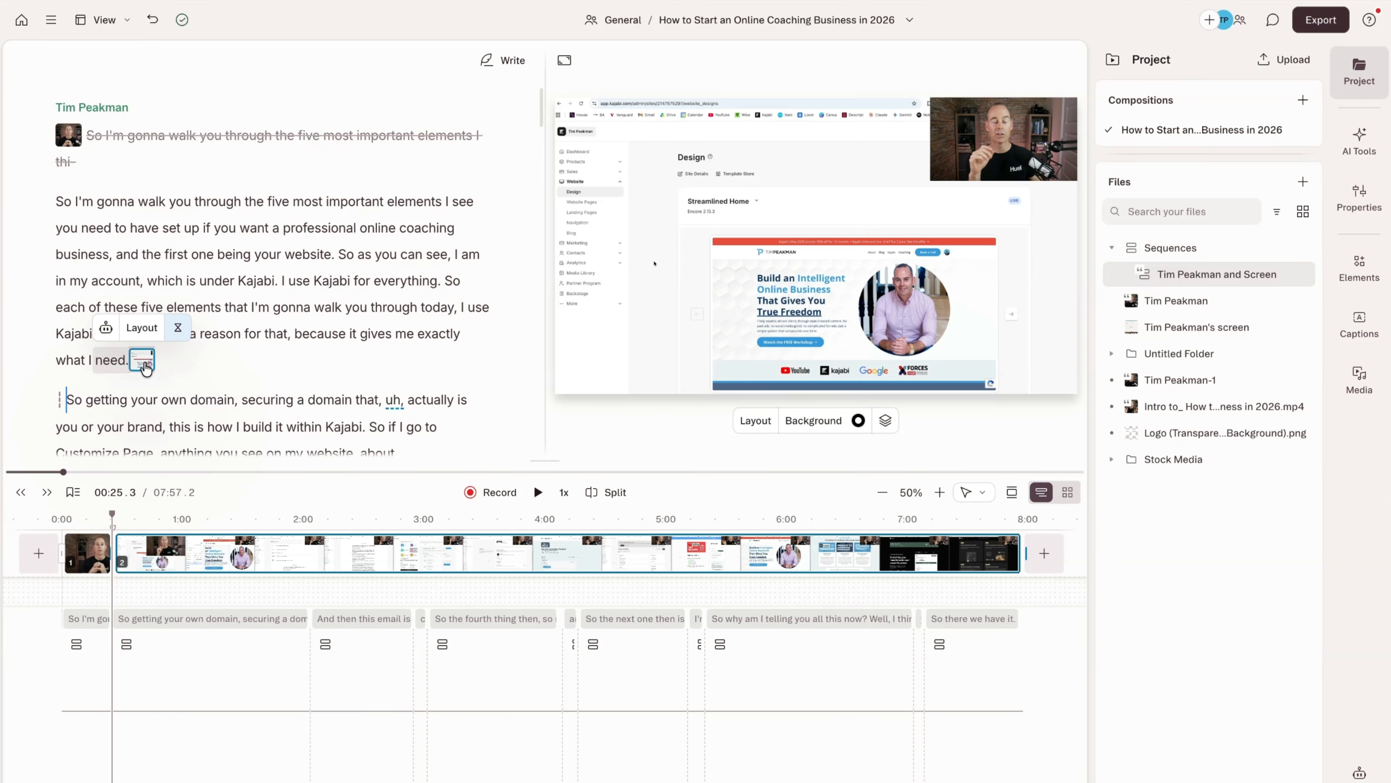
pyautogui.click(178, 327)
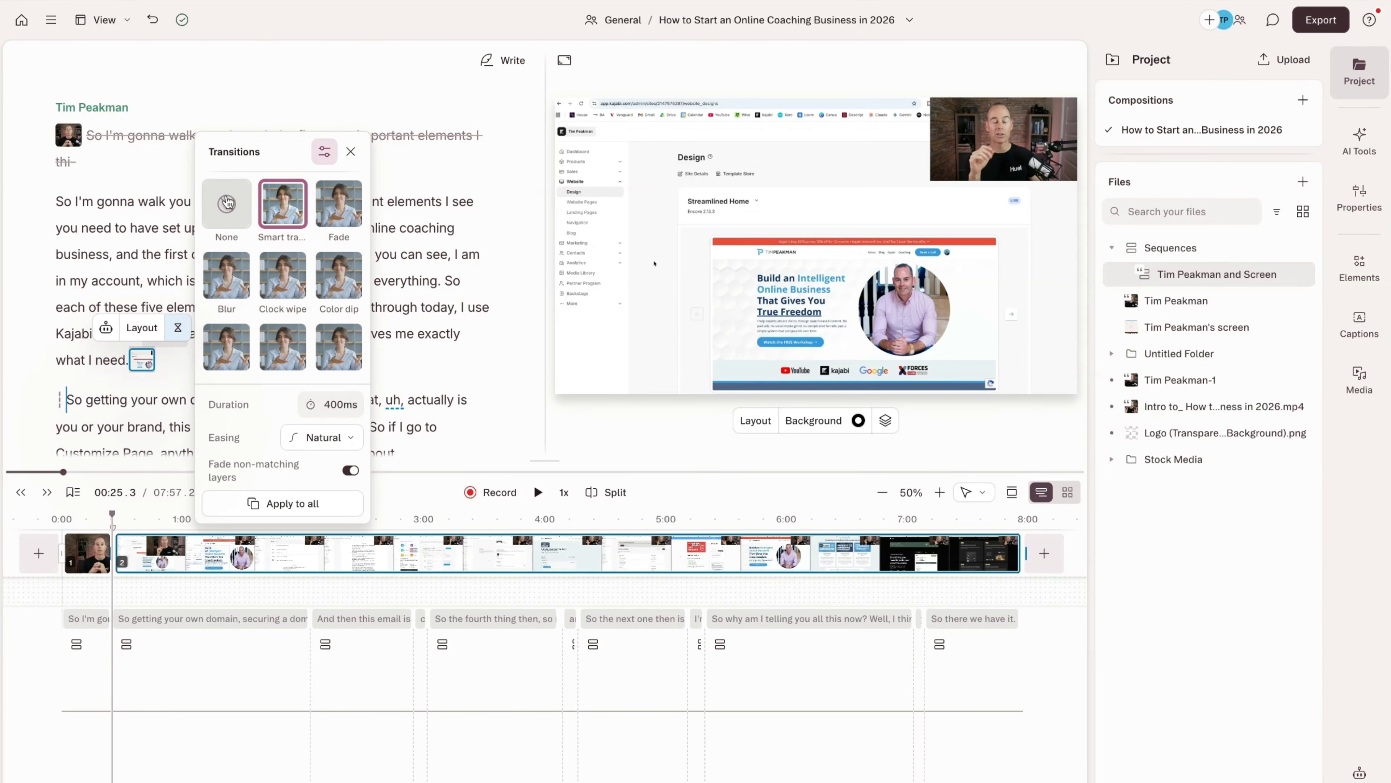
pyautogui.click(334, 405)
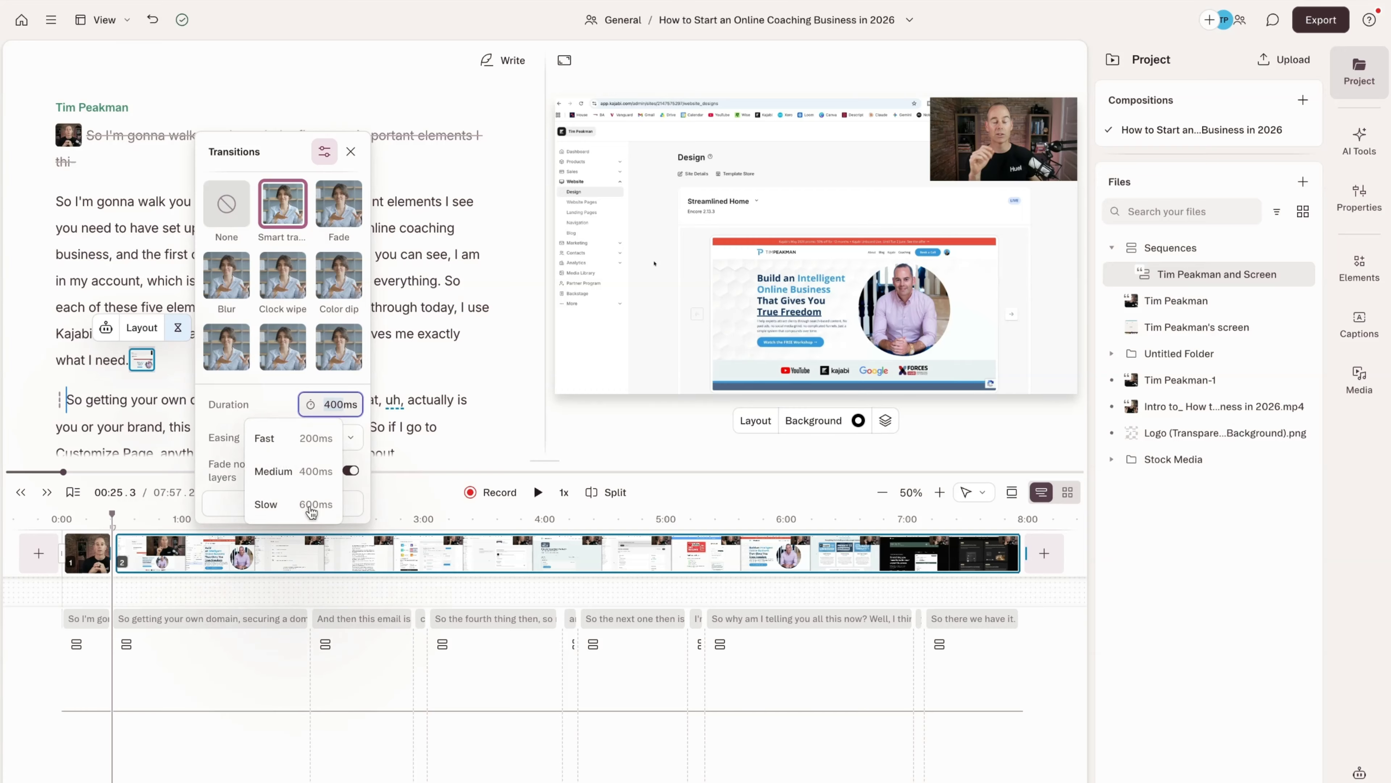
pyautogui.click(310, 507)
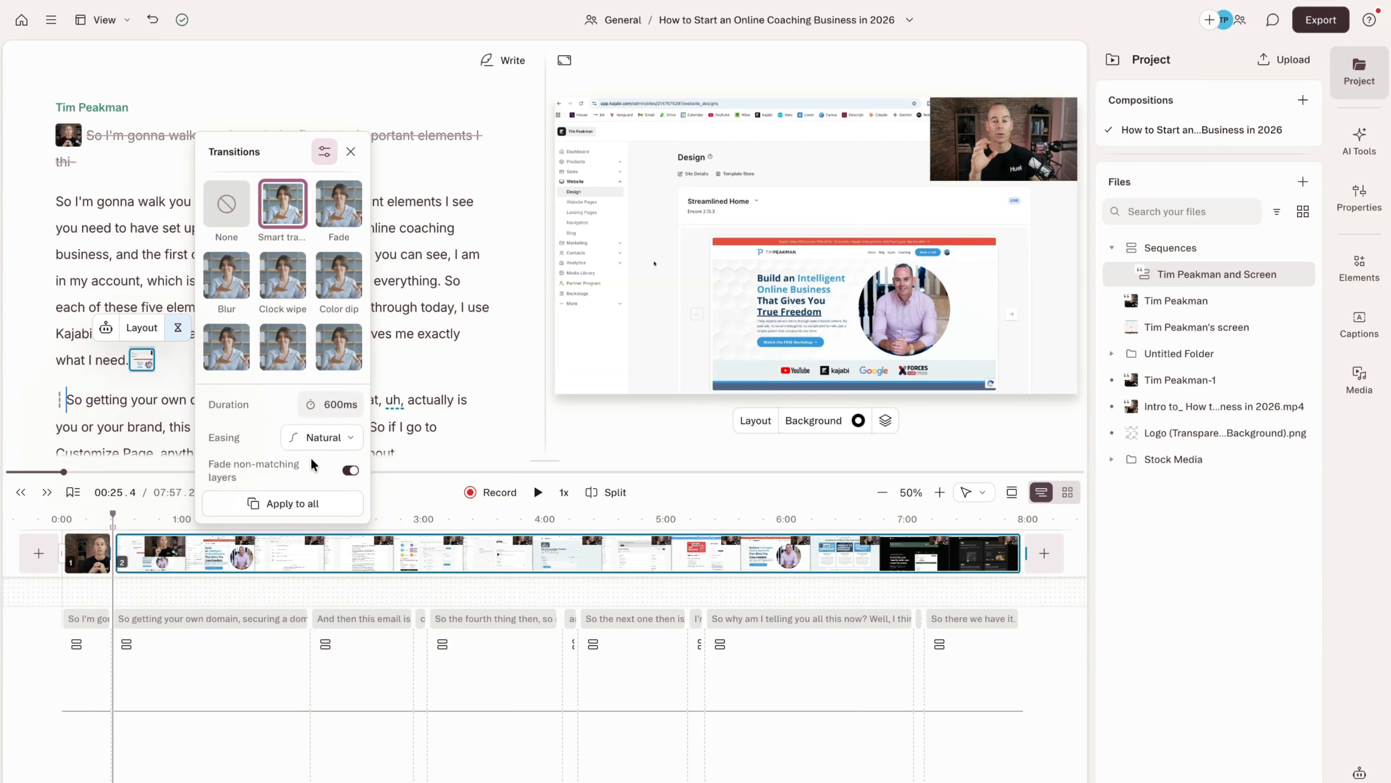
pyautogui.click(36, 438)
# - Play the video across the change from the first to the second scene to preview the transition
pyautogui.scroll(2, 109, 588)
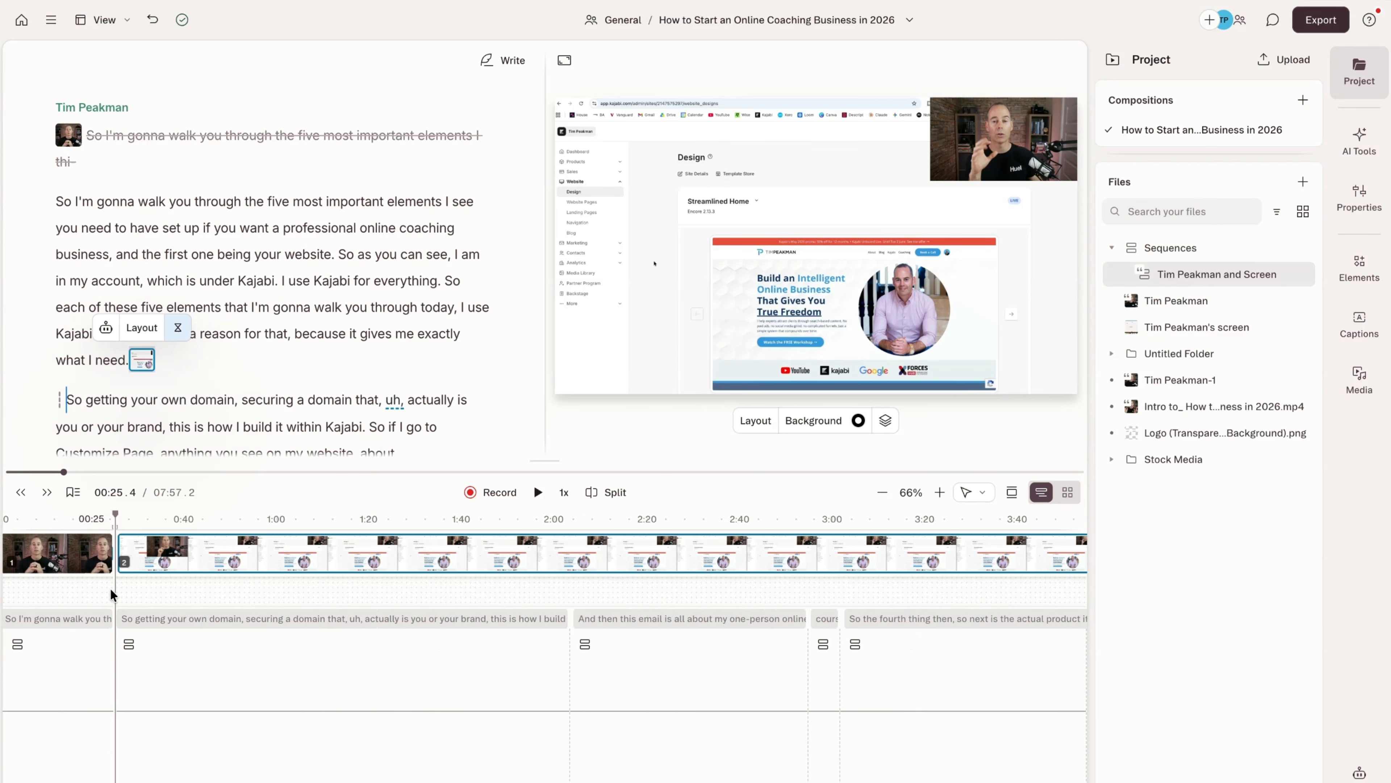
pyautogui.click(100, 581)
pyautogui.press('space')
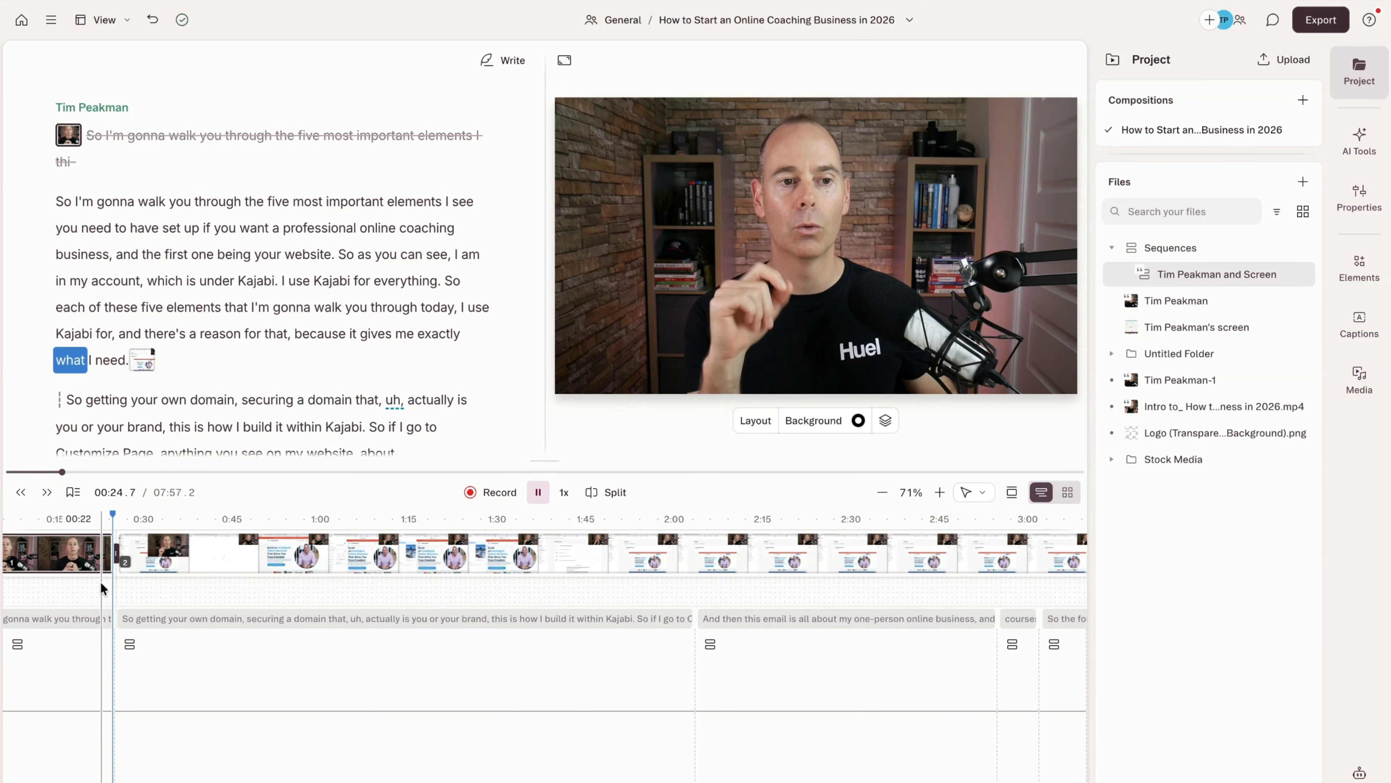
pyautogui.press('space')
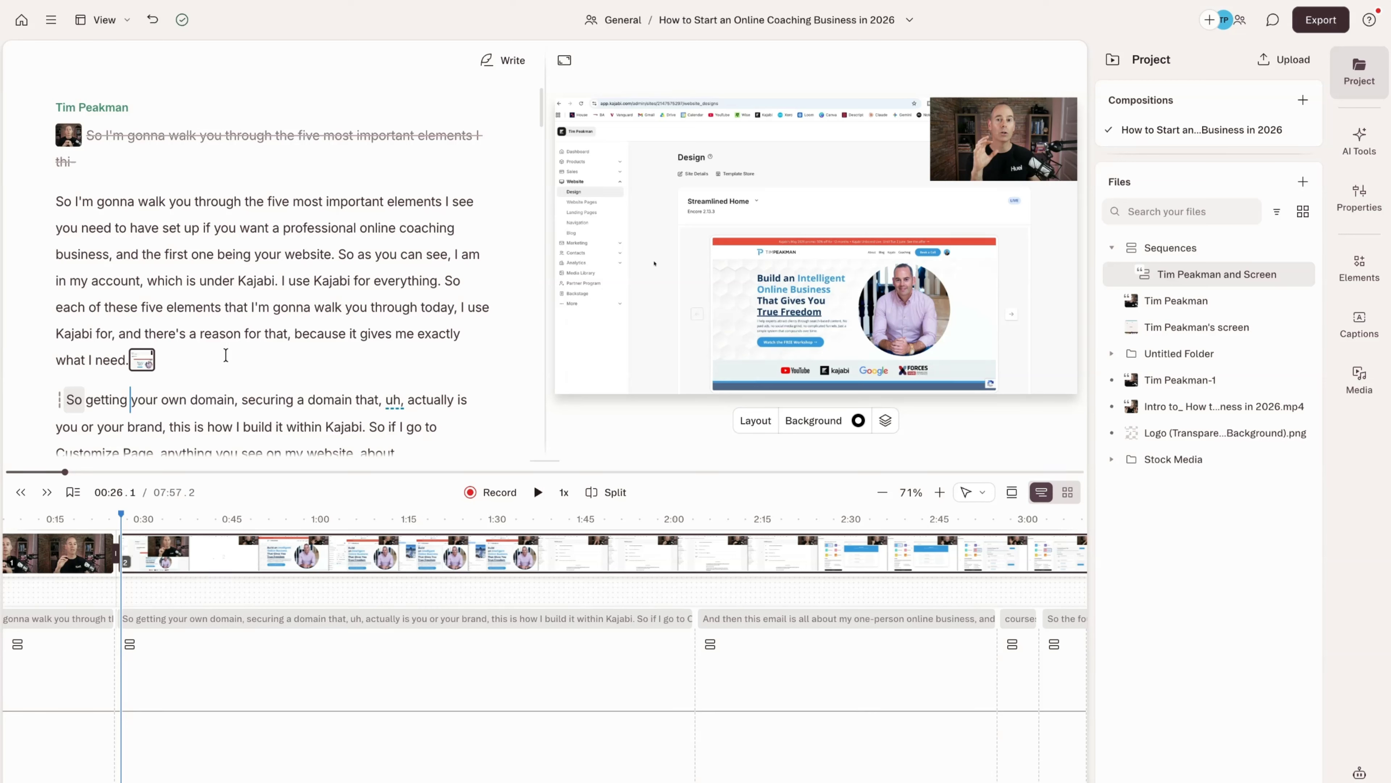
# - Insert a scene break after "really enhancing that customer experience" and enlarge the camera layer to fill the frame in the closing scene
pyautogui.scroll(-3, 759, 567)
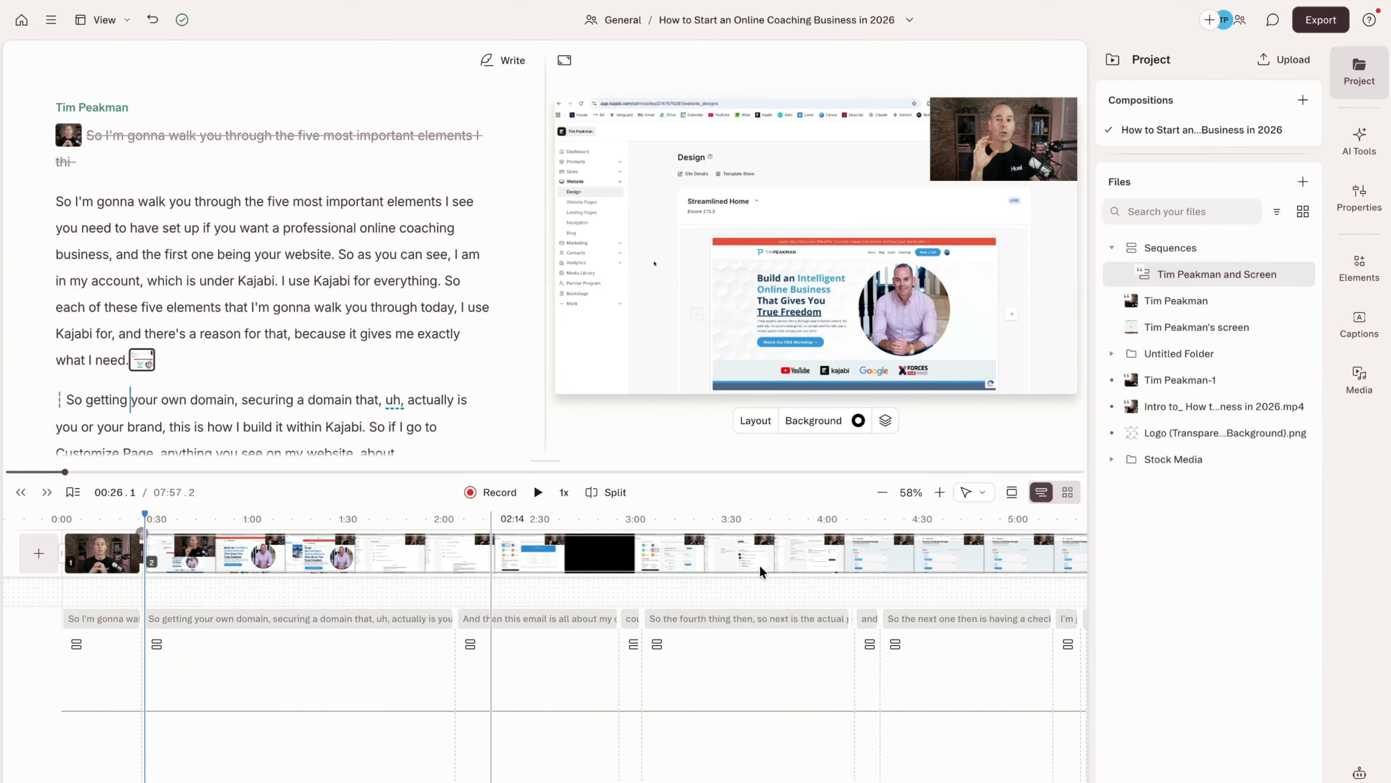
pyautogui.scroll(-1, 760, 564)
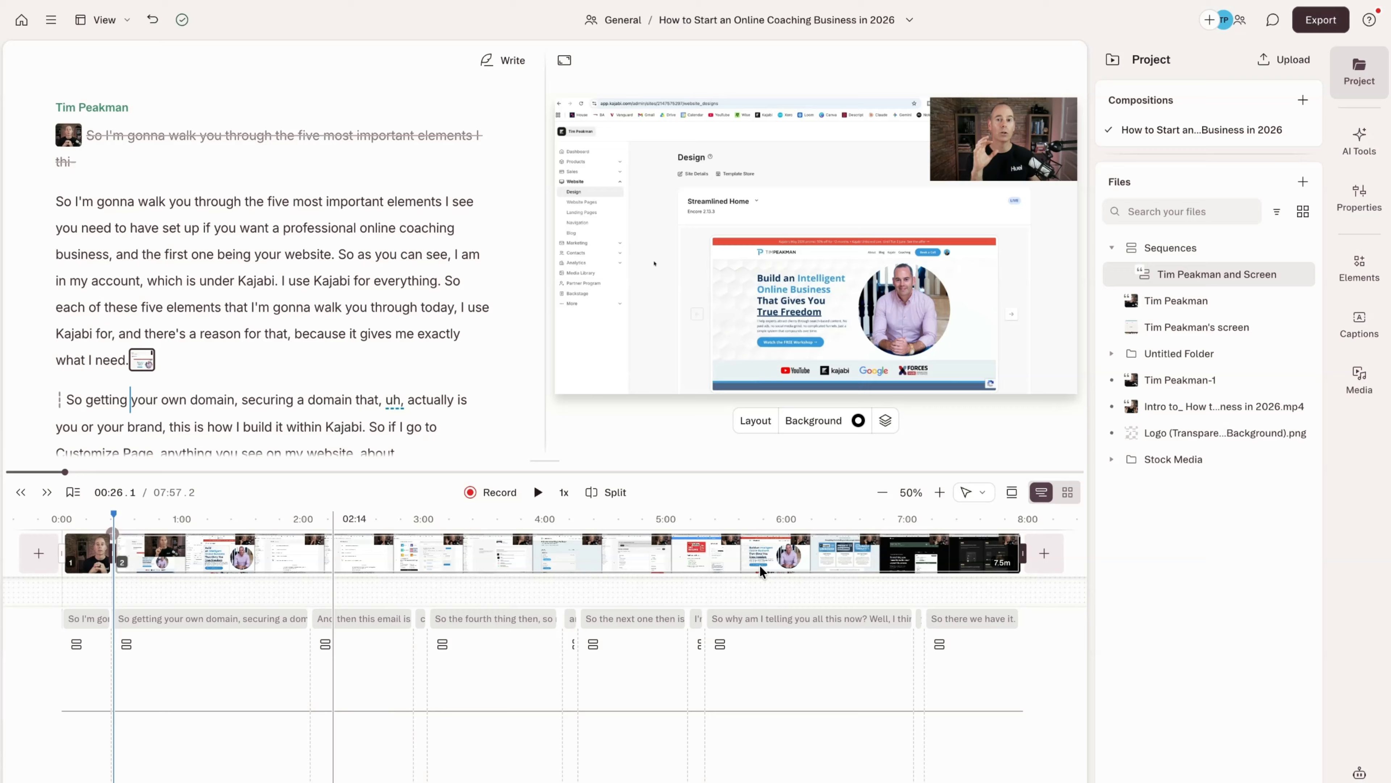
pyautogui.click(925, 573)
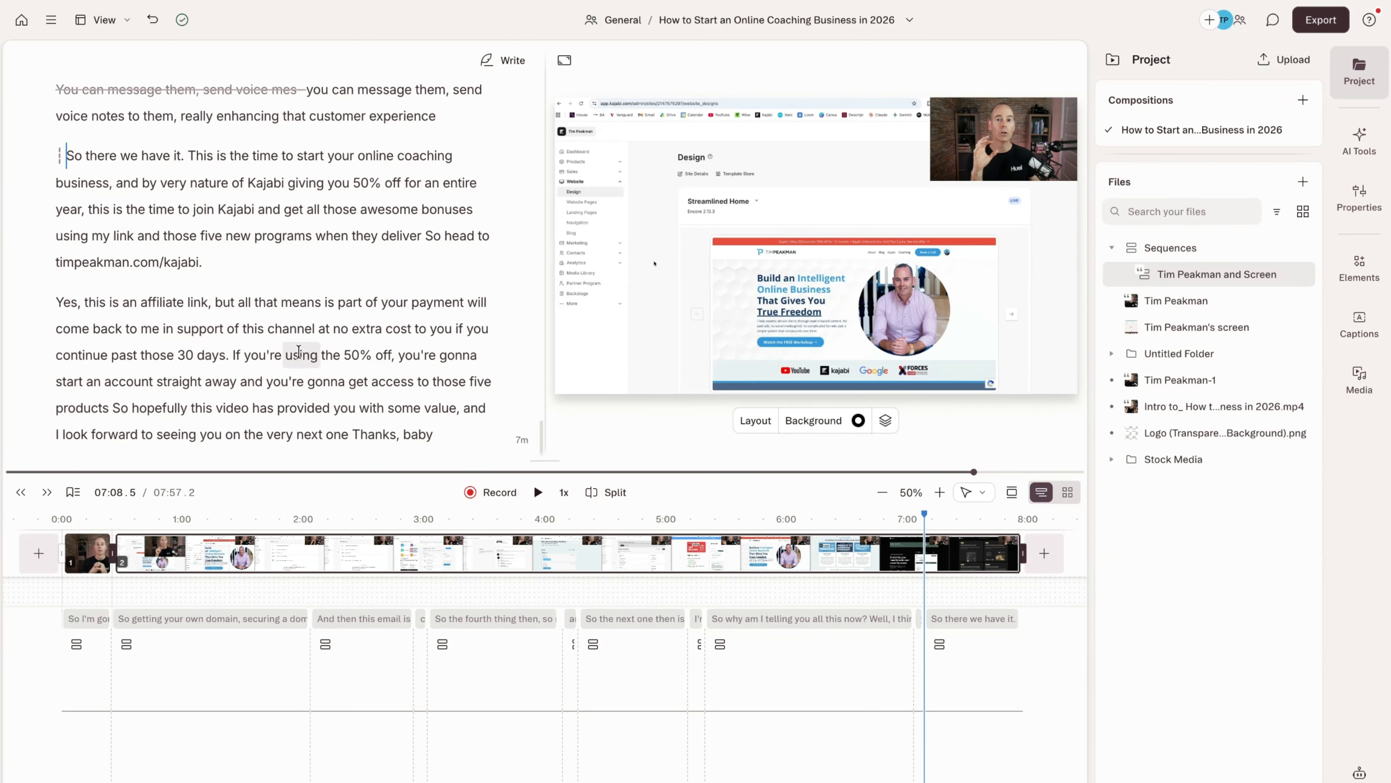
pyautogui.click(442, 116)
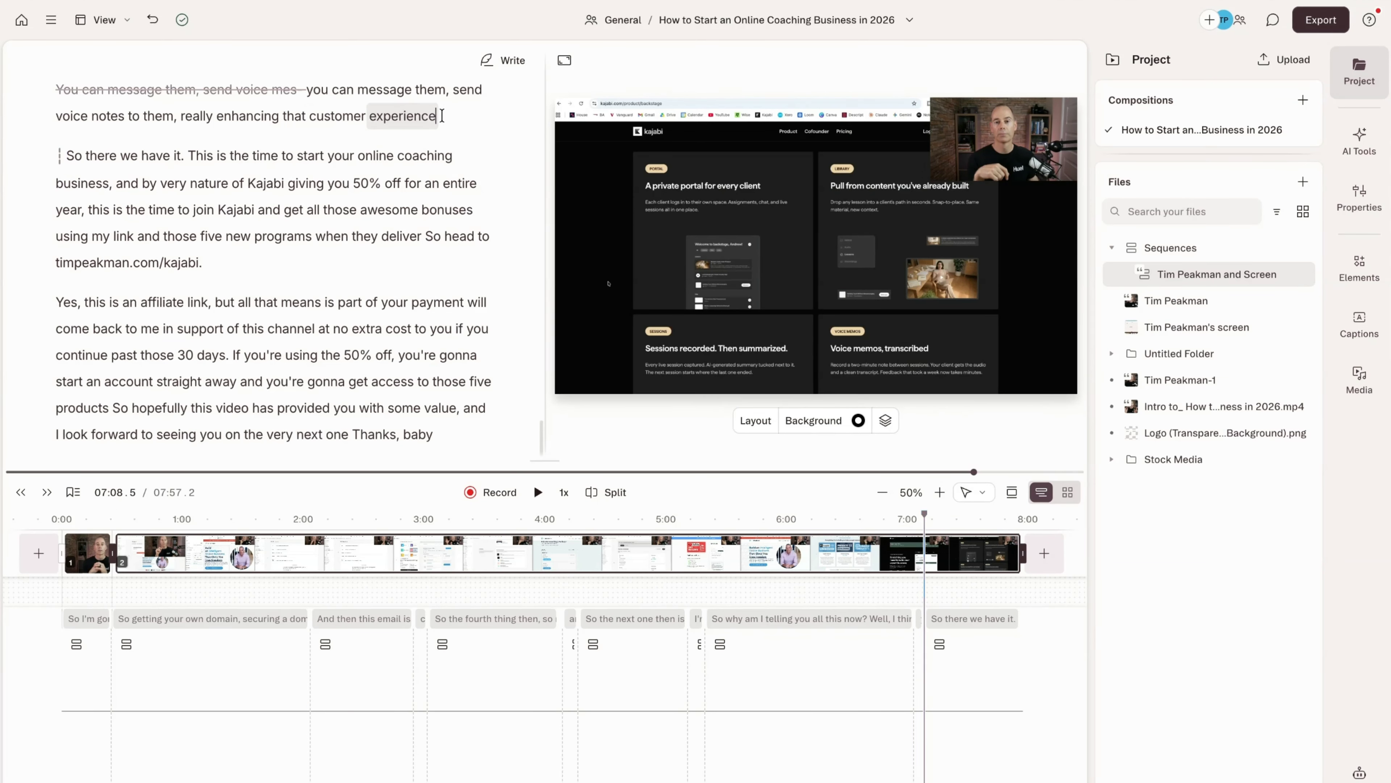
pyautogui.write('/')
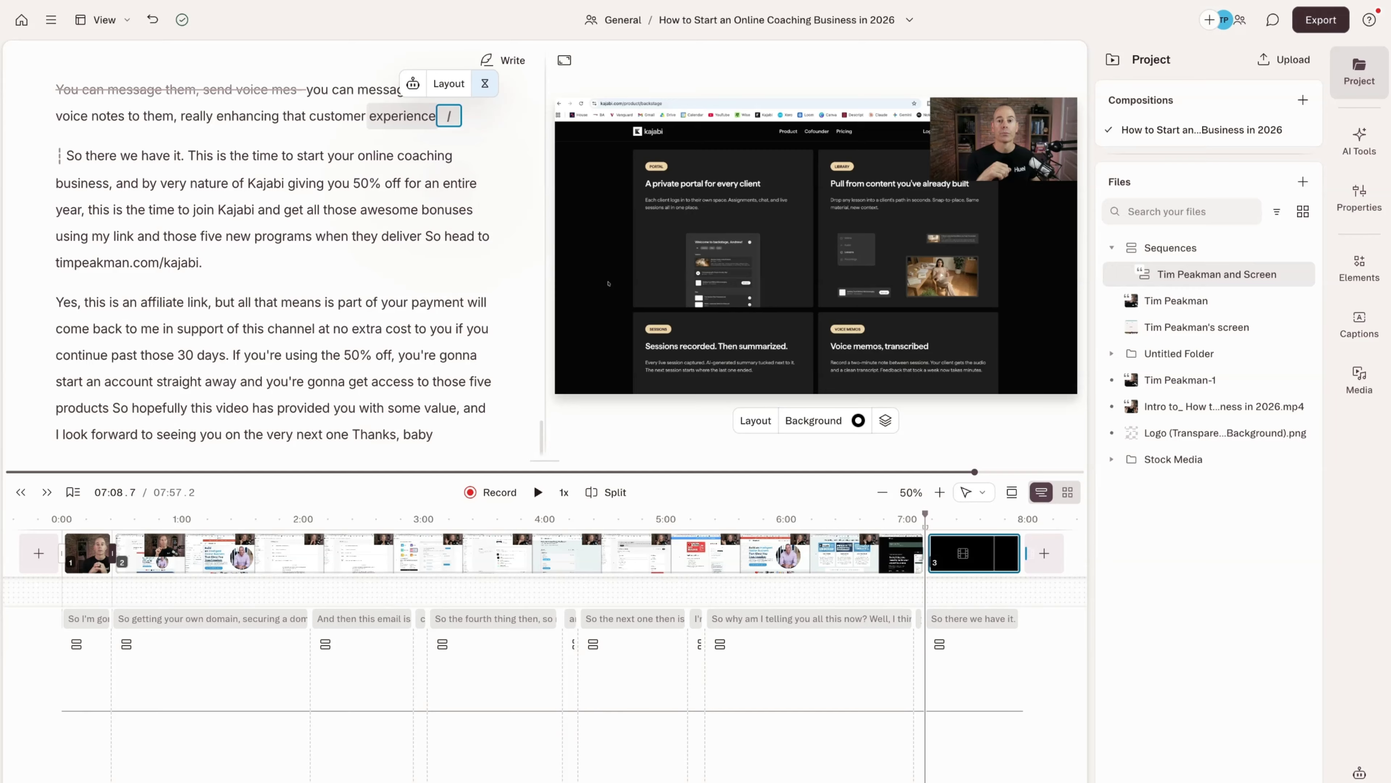
pyautogui.click(965, 143)
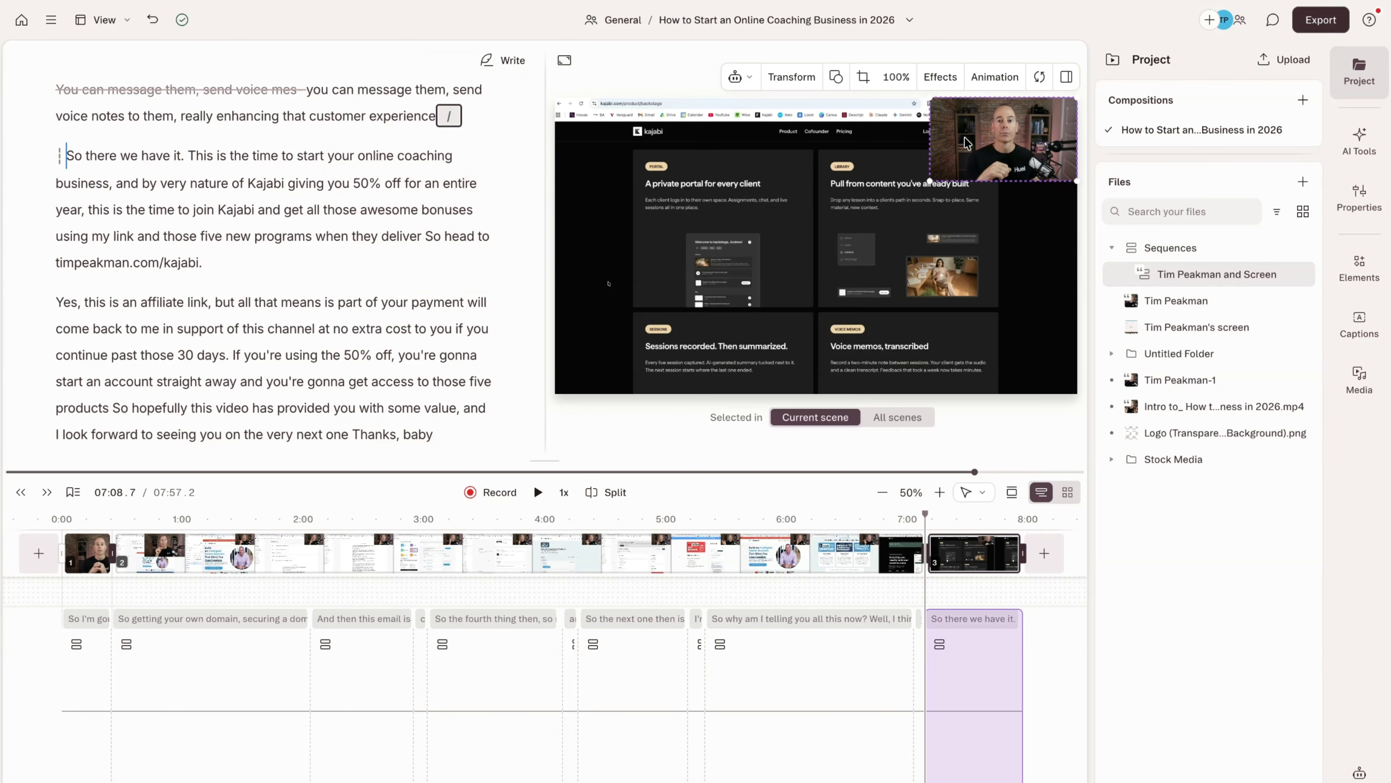
pyautogui.moveTo(930, 182); pyautogui.dragTo(613, 460)
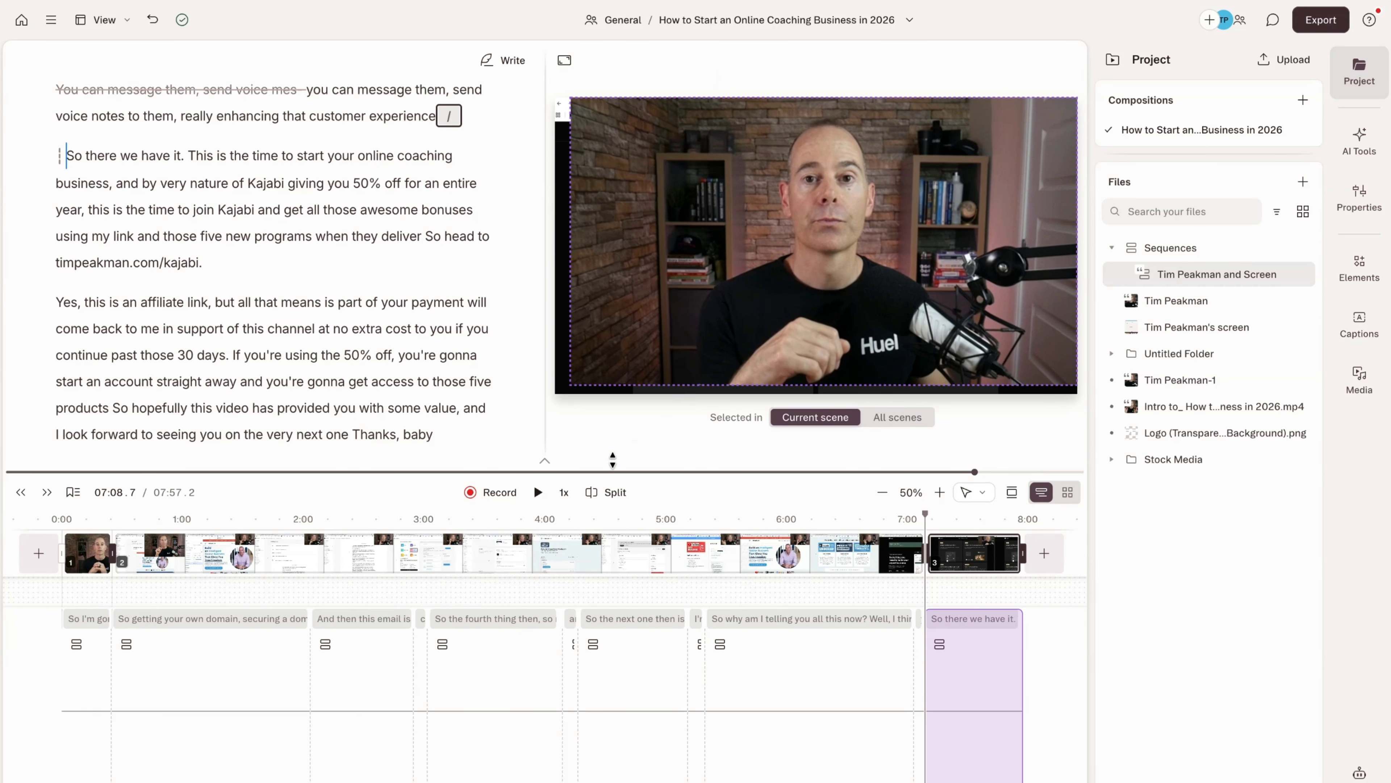
# - Check the closing scene's transition settings and return the playhead to the start of the video
pyautogui.click(623, 70)
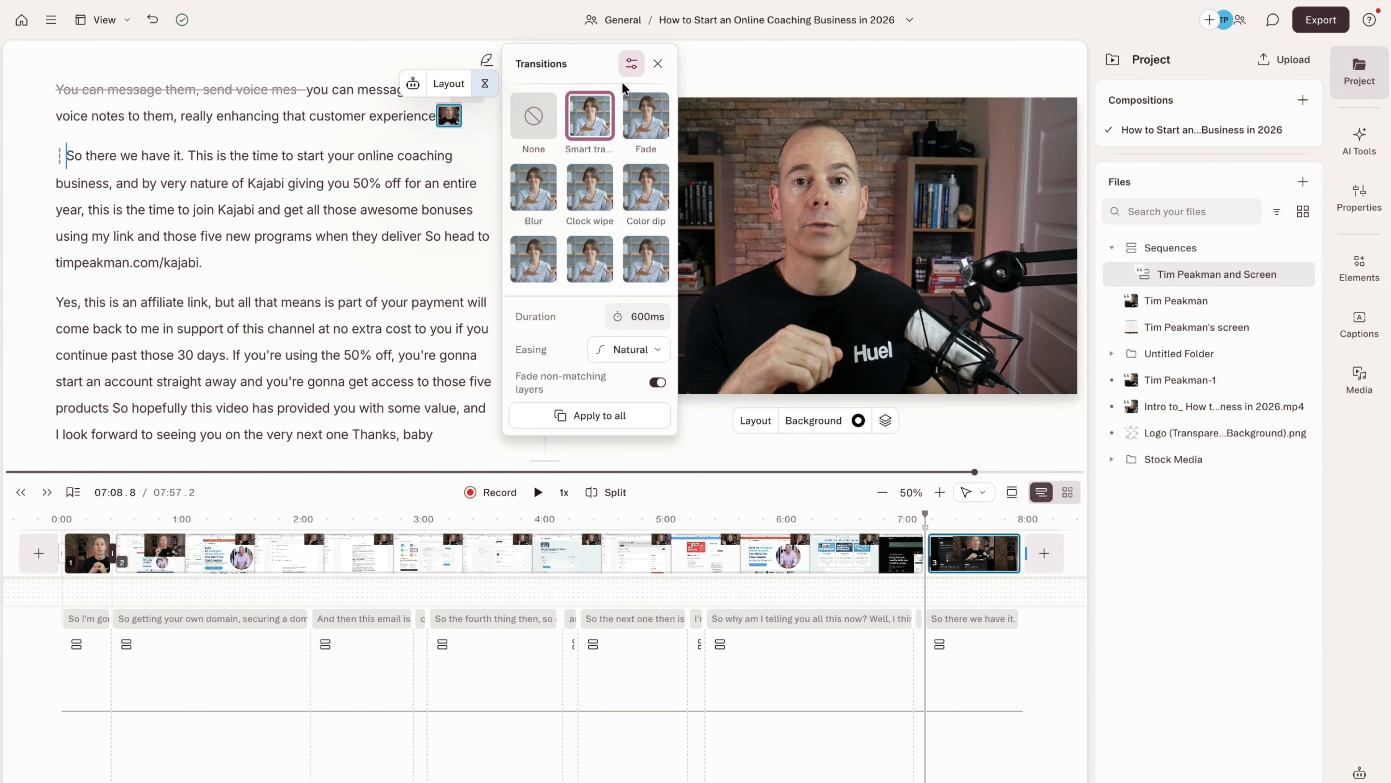
pyautogui.click(658, 63)
pyautogui.scroll(10, 243, 219)
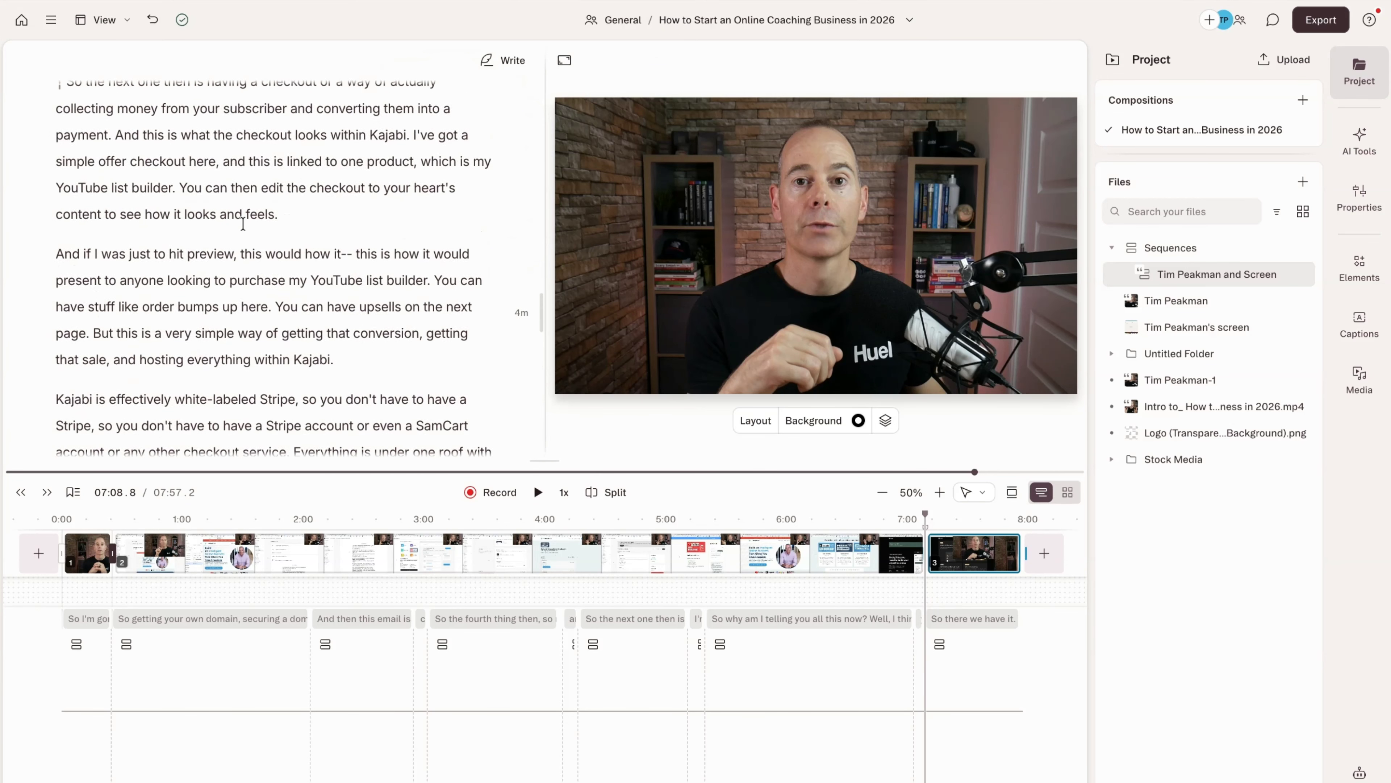
pyautogui.scroll(20, 243, 223)
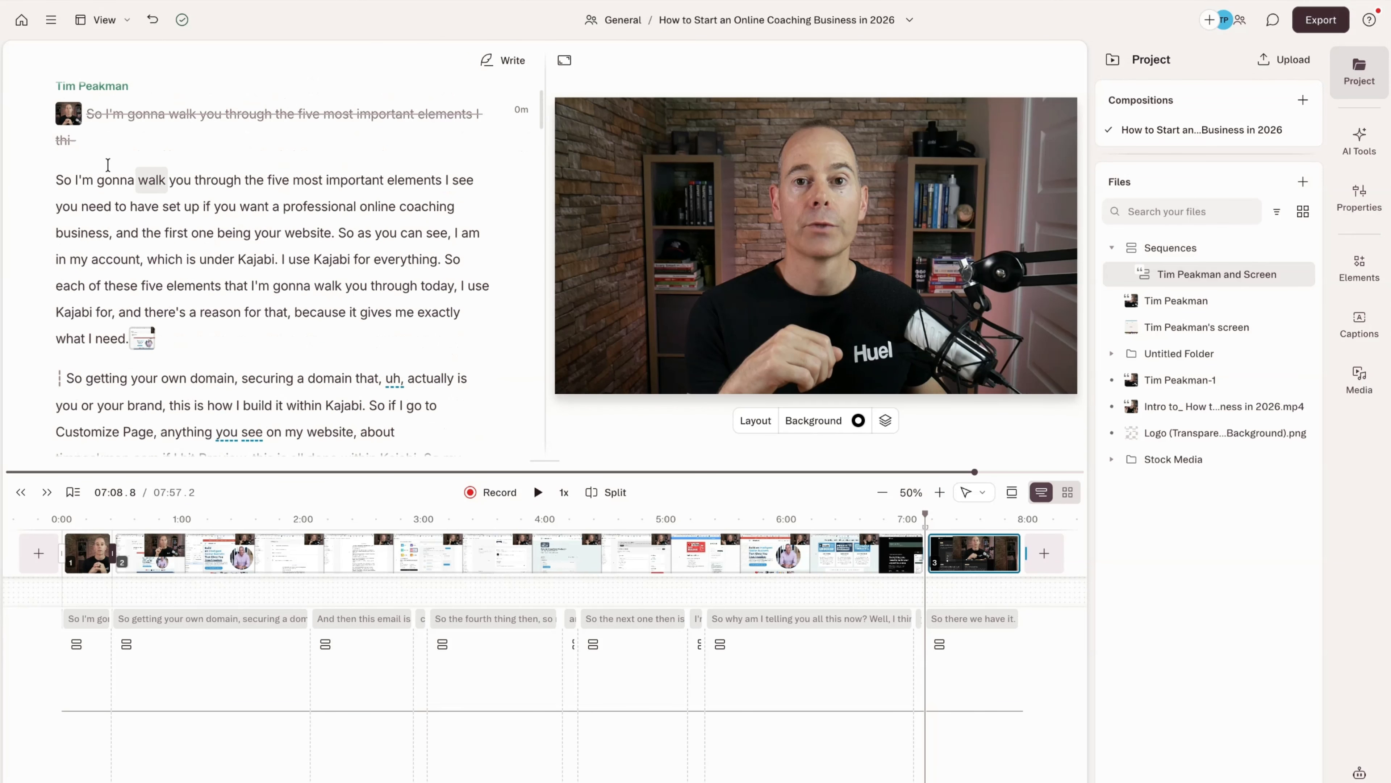
pyautogui.click(56, 181)
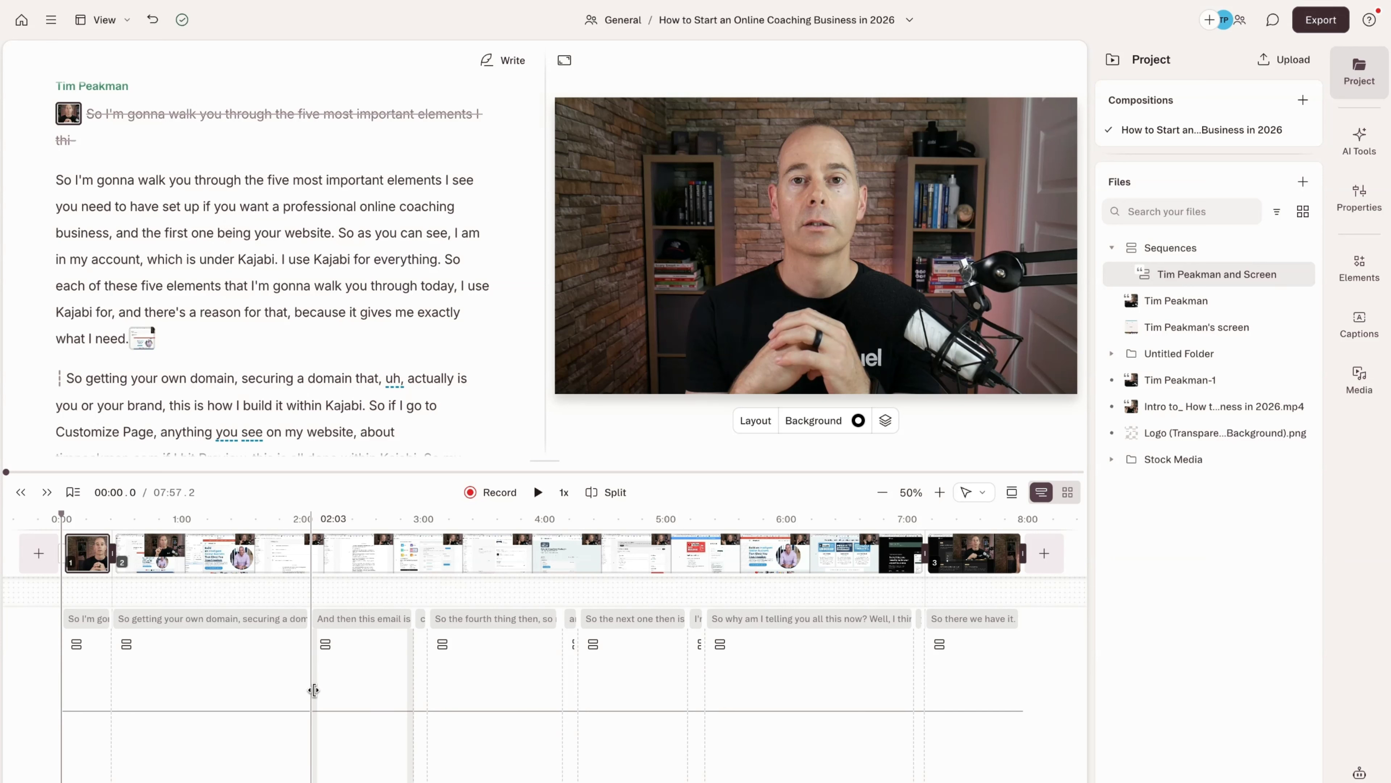
# - Fine-tune the cut before "And then this email is all about" by extending the clip edge slightly at the clip boundary
pyautogui.click(294, 683)
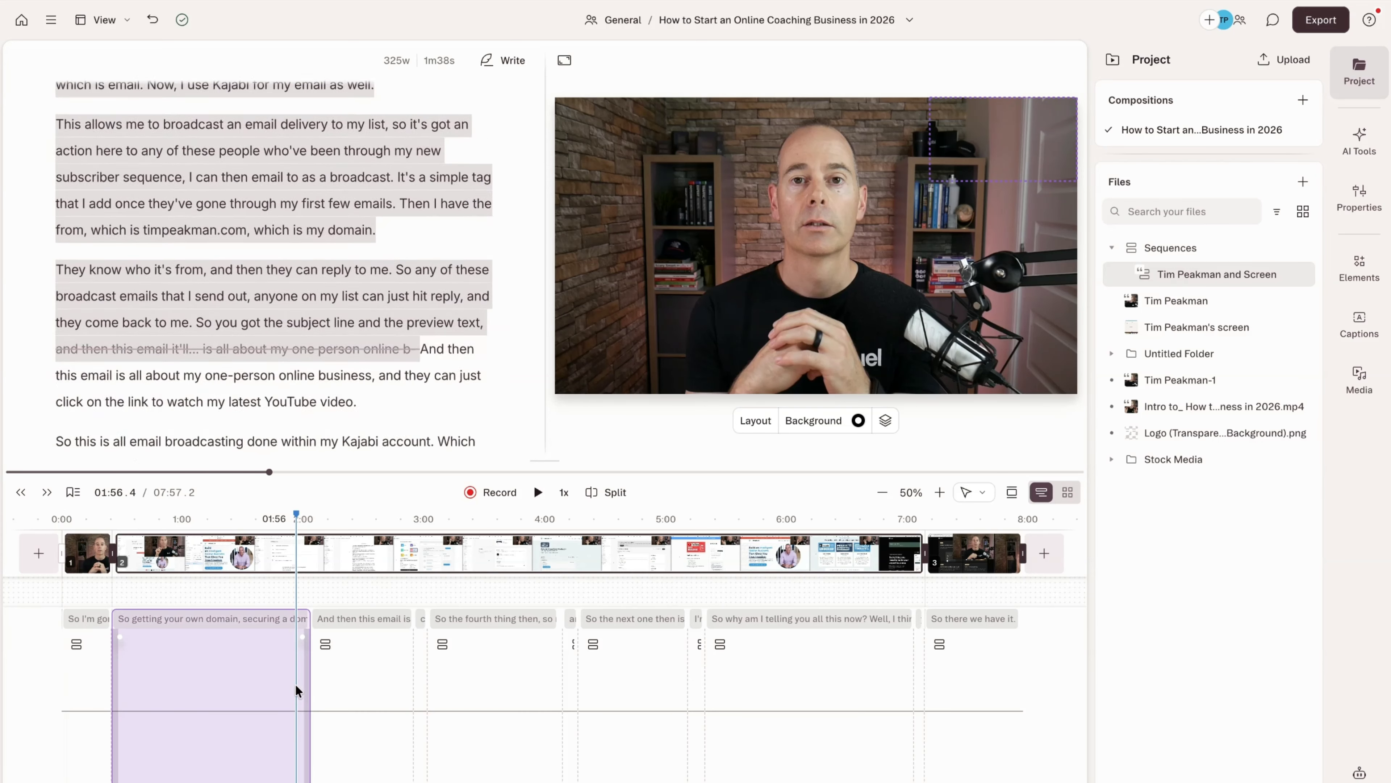
pyautogui.scroll(3, 303, 687)
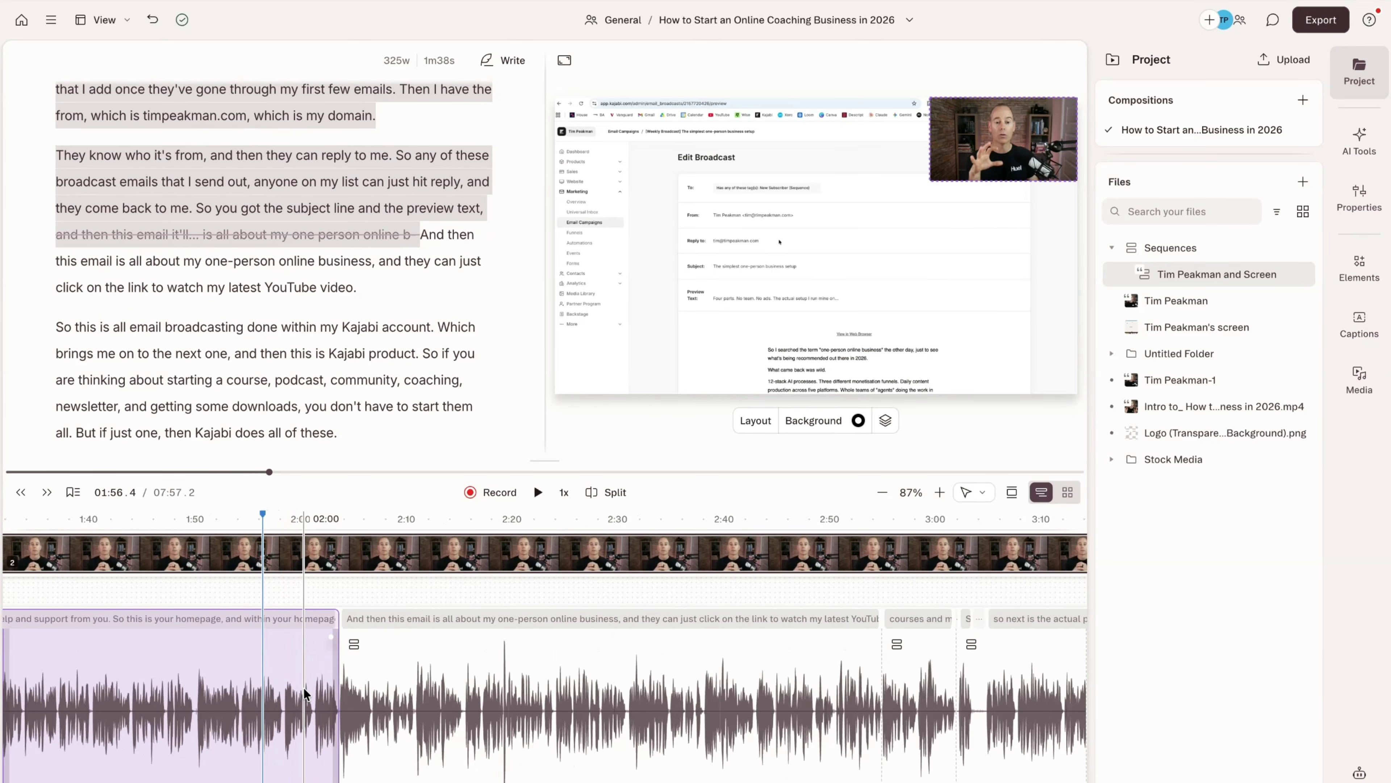
pyautogui.scroll(2, 304, 689)
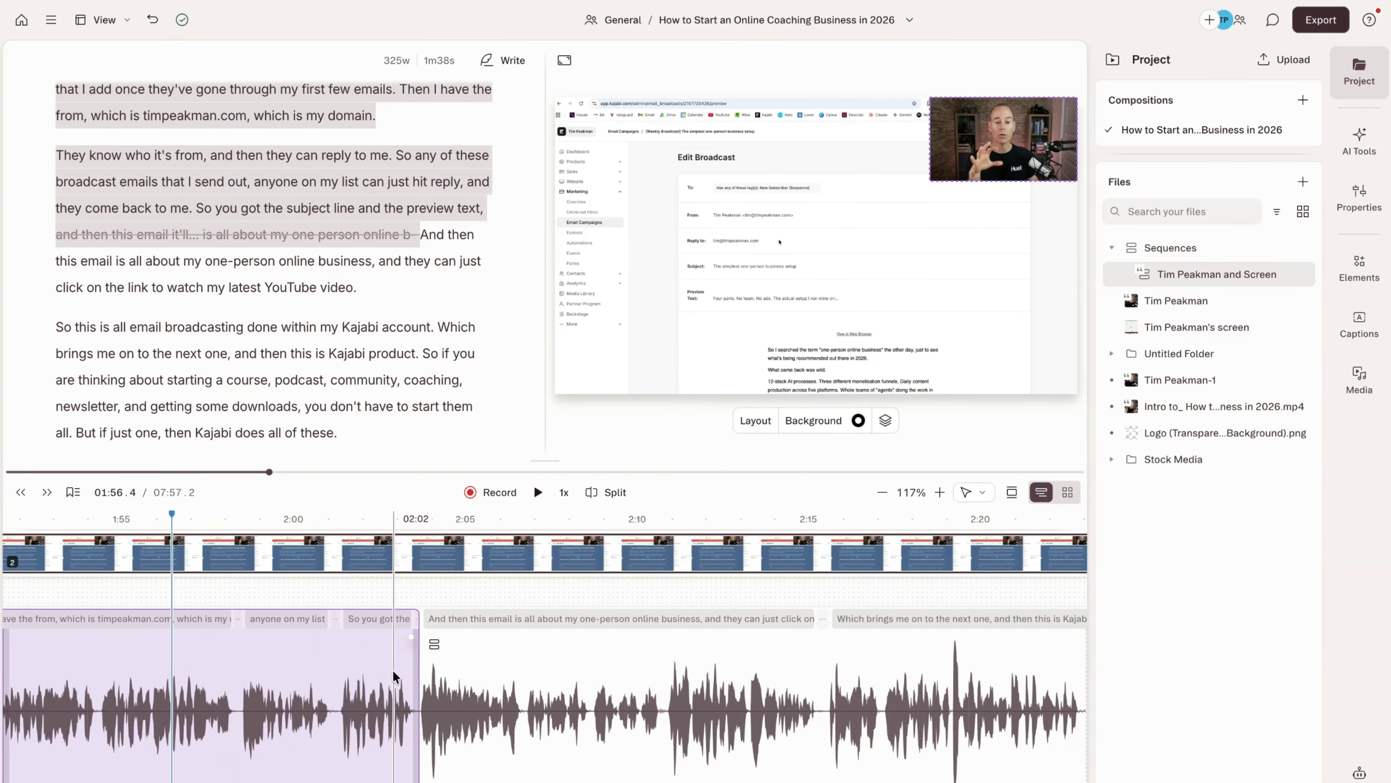
pyautogui.moveTo(416, 667)
pyautogui.mouseDown()
pyautogui.moveTo(448, 671)
pyautogui.moveTo(416, 678)
pyautogui.mouseUp()
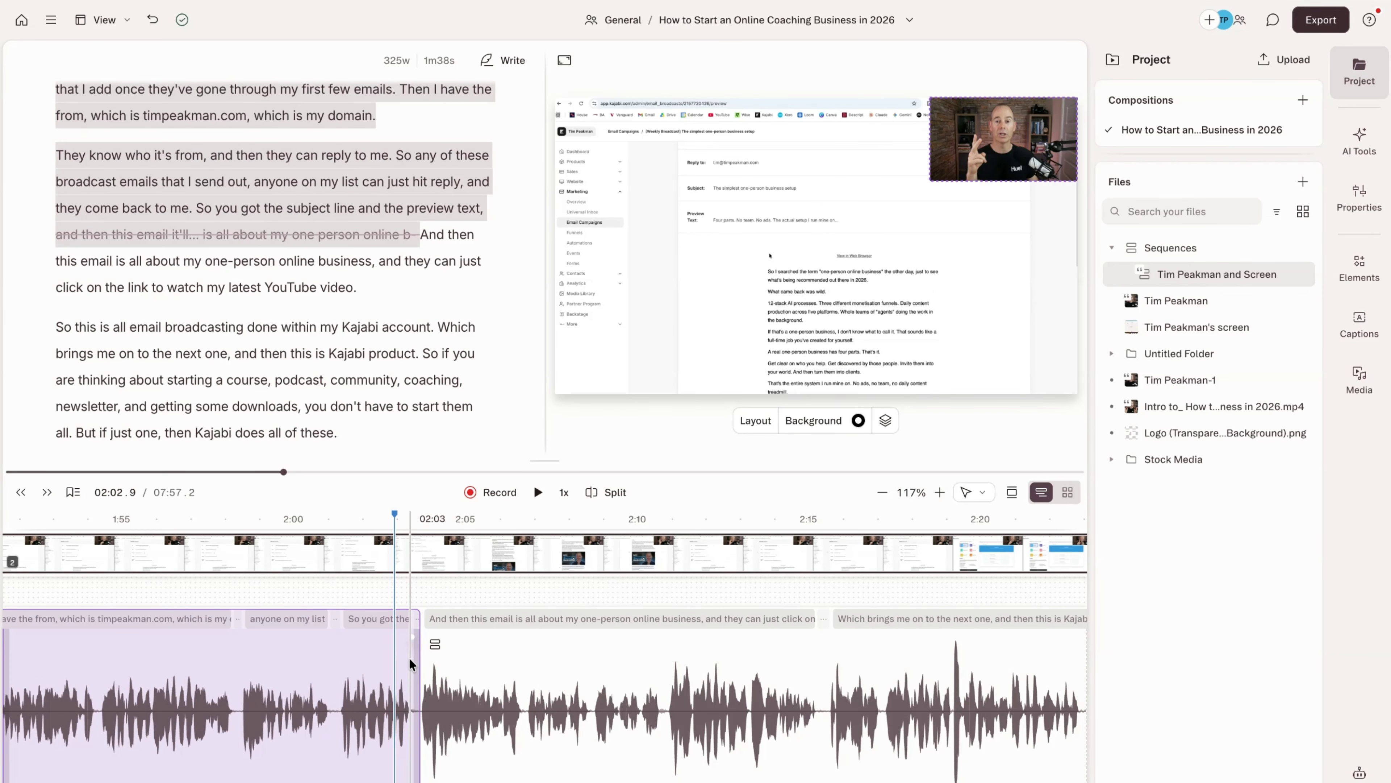
pyautogui.click(427, 663)
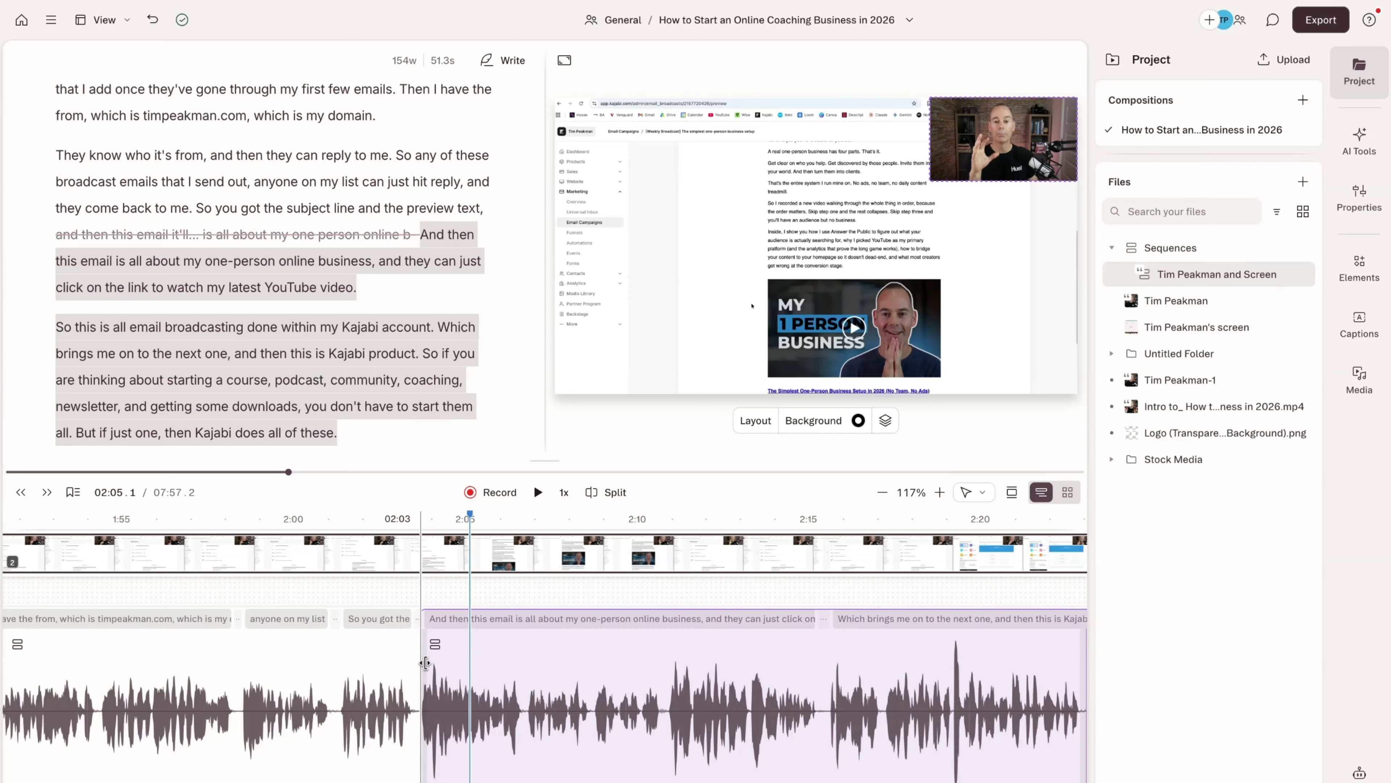
pyautogui.moveTo(427, 663); pyautogui.dragTo(418, 663)
pyautogui.click(389, 664)
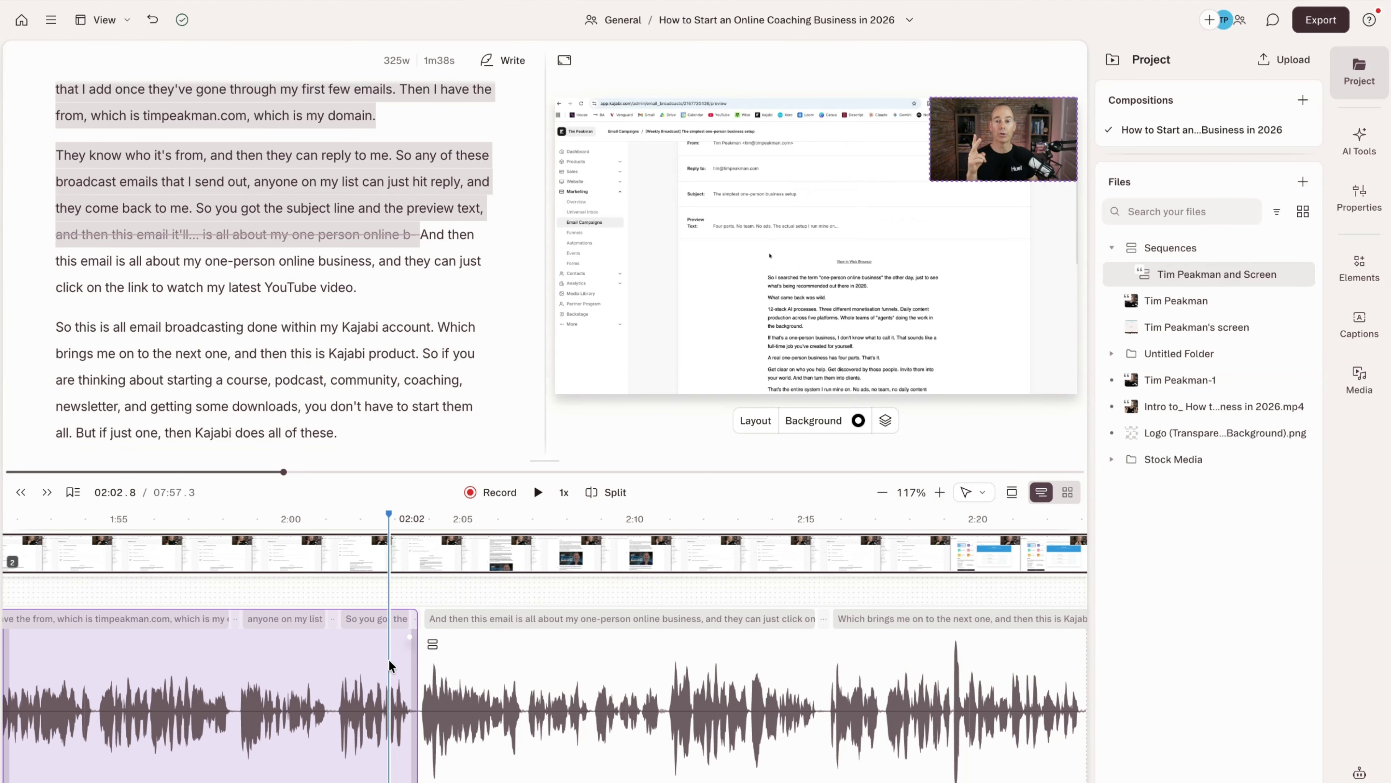
pyautogui.click(400, 663)
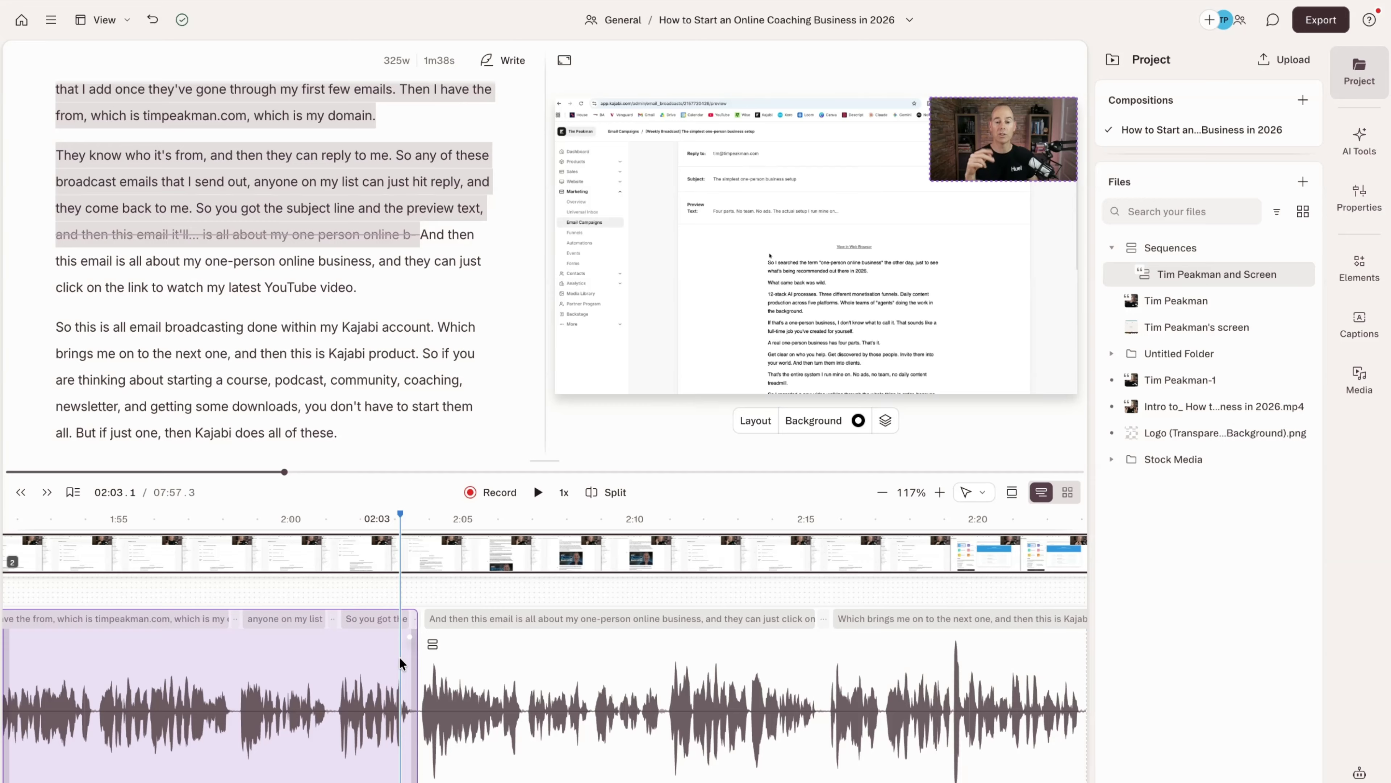
# - Insert a scene break after "click on the link to watch my latest YouTube video."
pyautogui.click(358, 287)
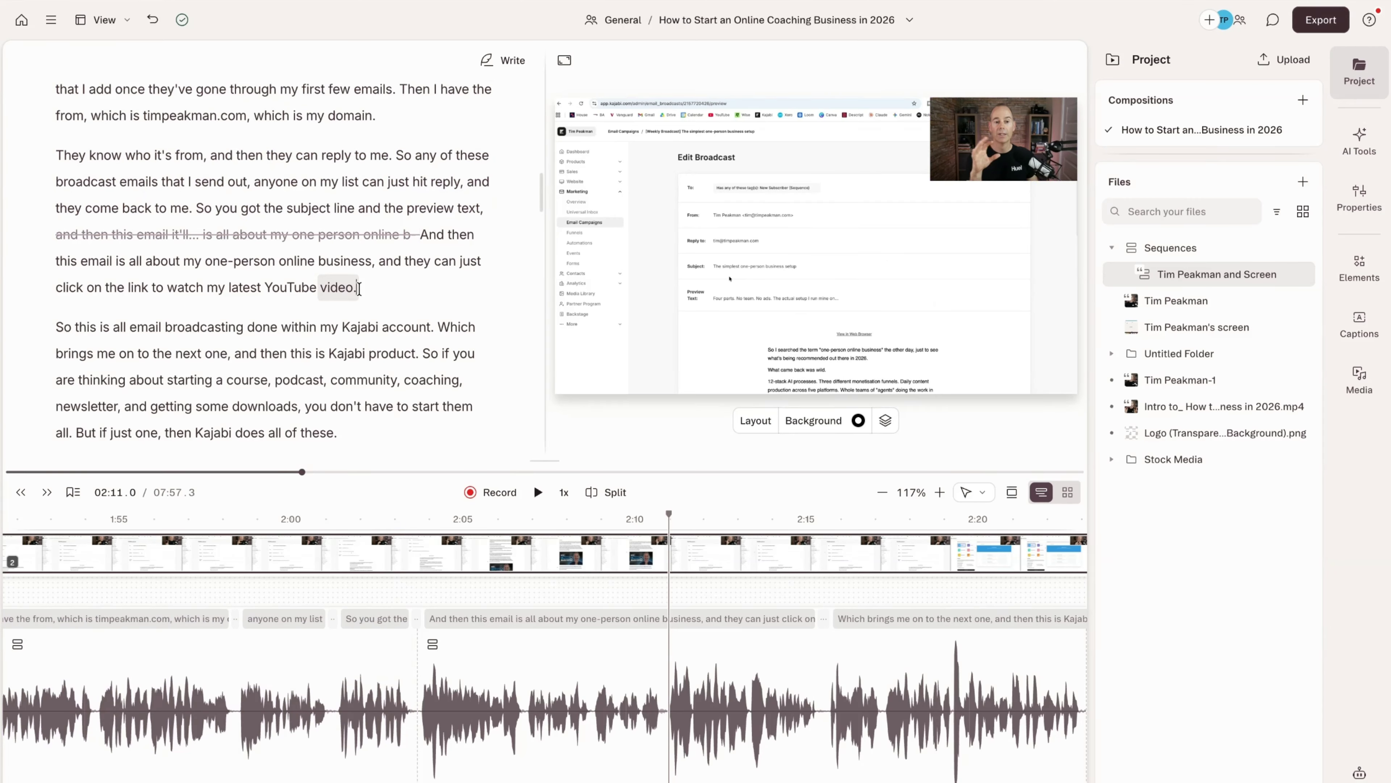
pyautogui.write('/')
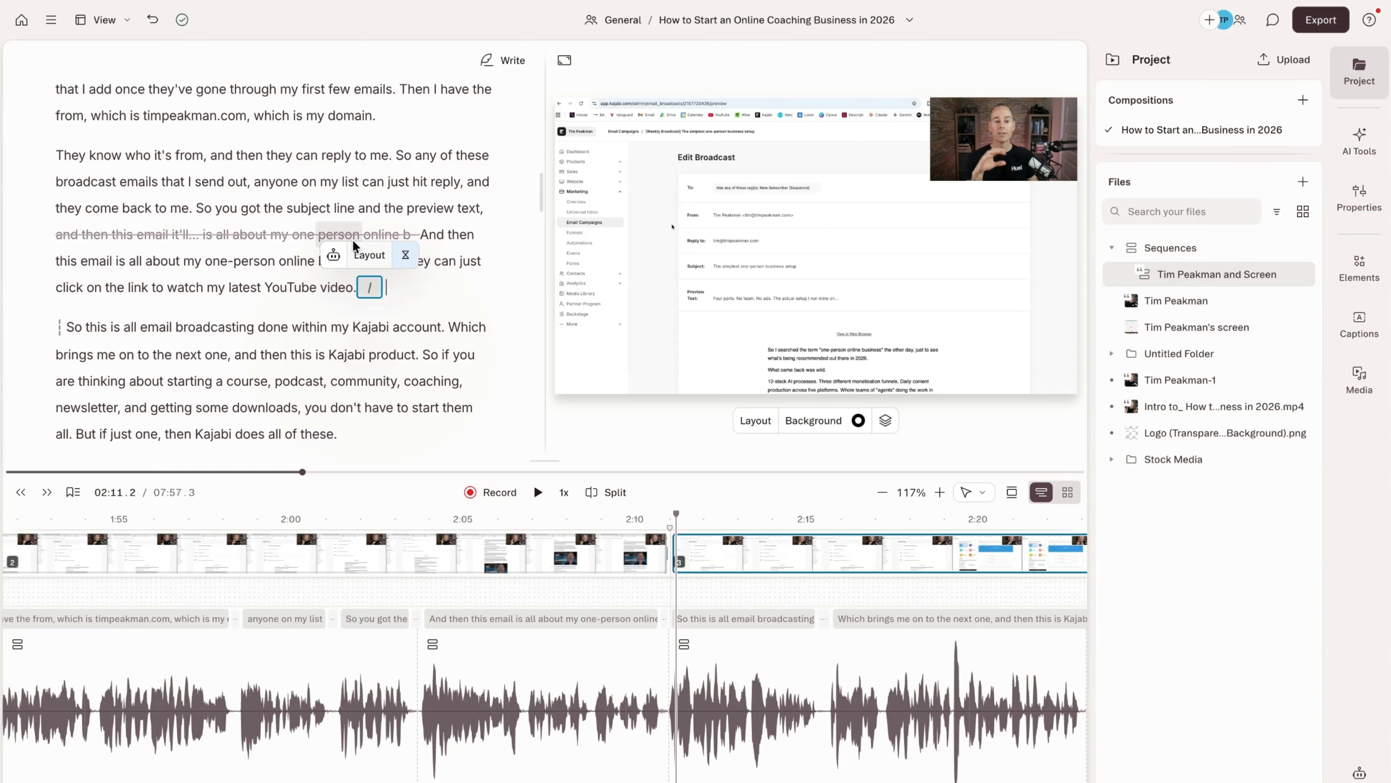
# - Try a Screen layout variant with a tall camera inset on the new scene and undo the layout change
pyautogui.click(362, 247)
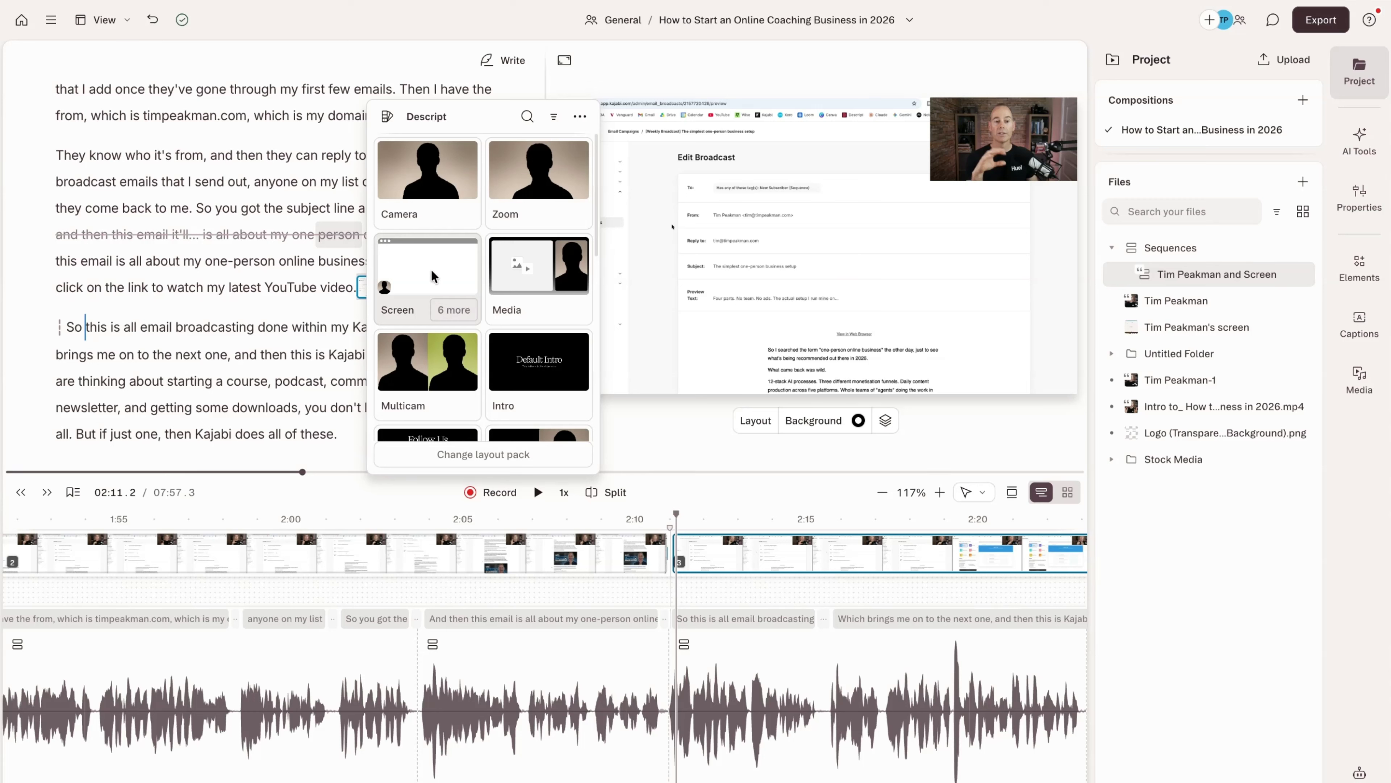
pyautogui.scroll(-2, 431, 274)
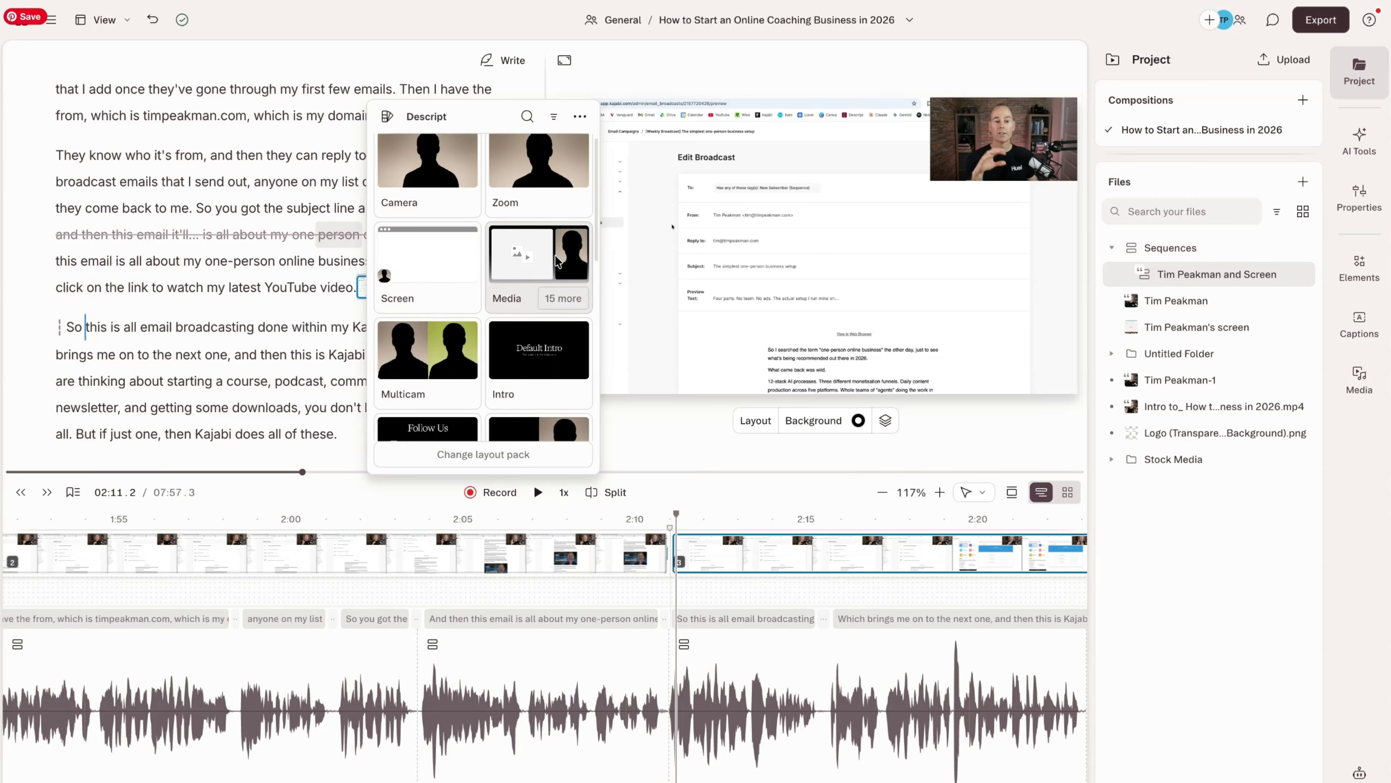
pyautogui.scroll(-1, 437, 319)
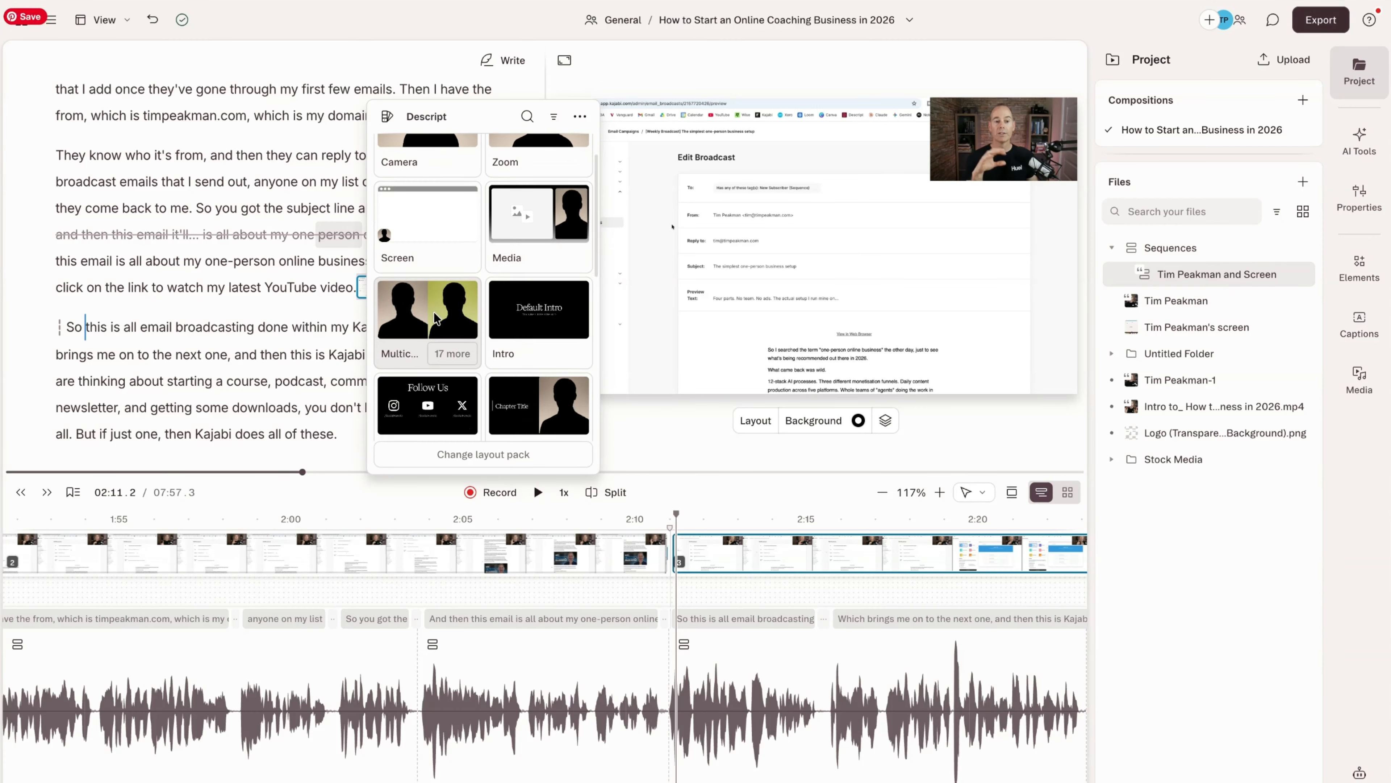
pyautogui.scroll(-4, 491, 330)
pyautogui.scroll(5, 488, 328)
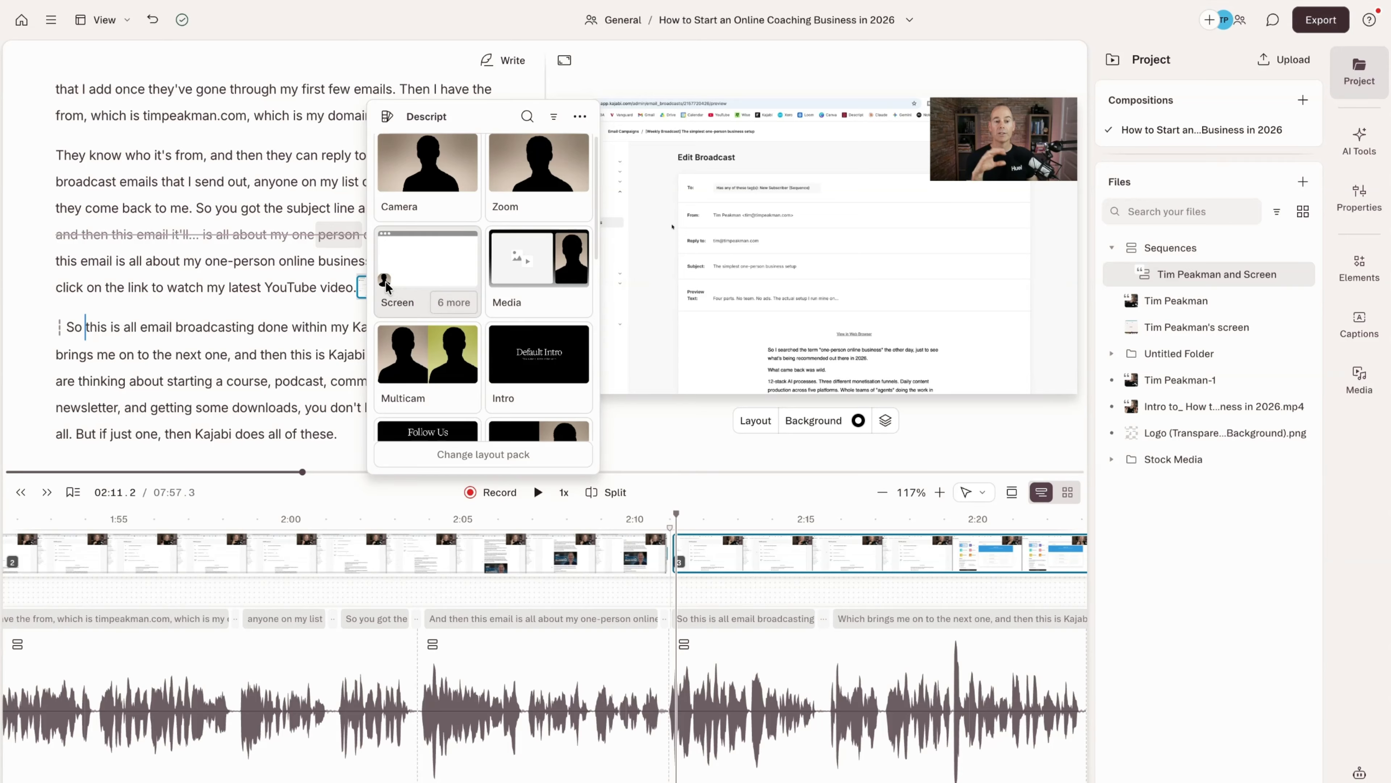
pyautogui.click(445, 299)
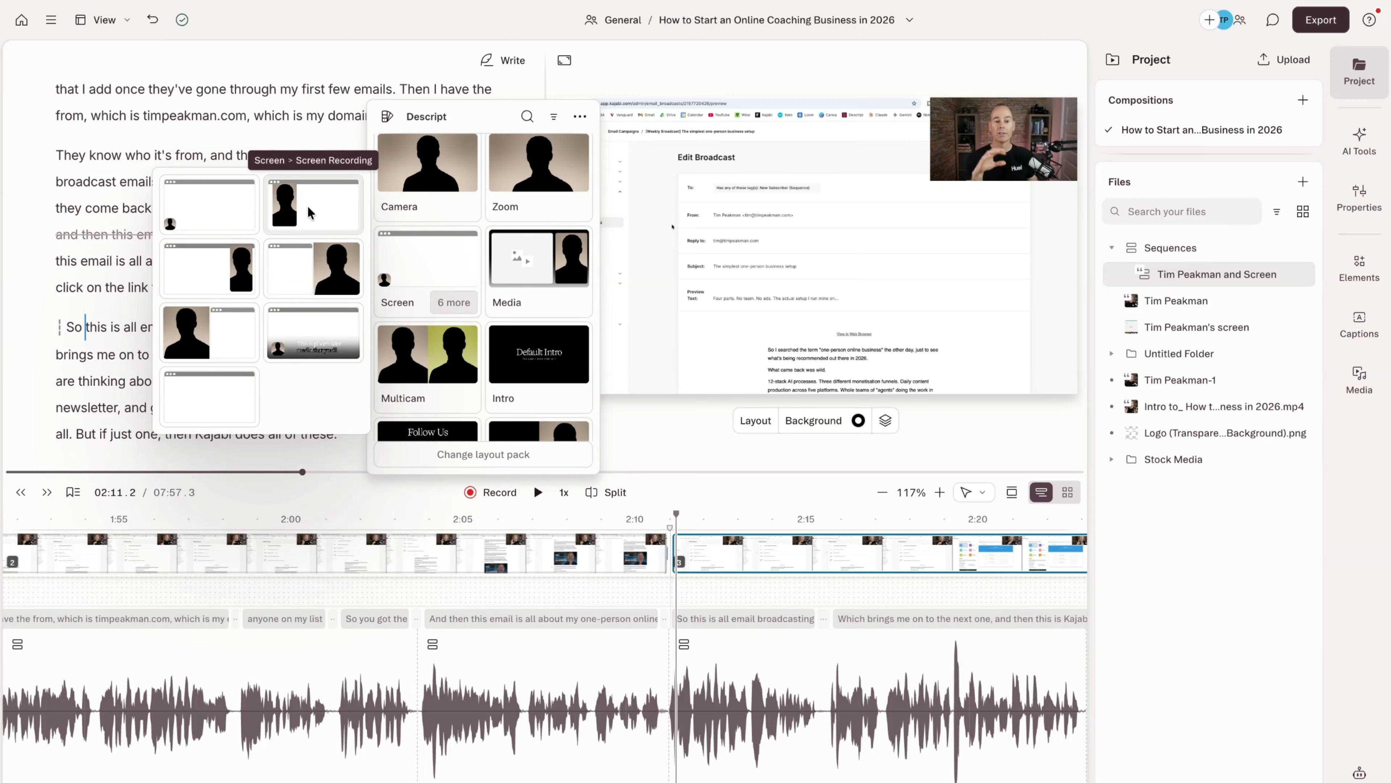
pyautogui.click(217, 264)
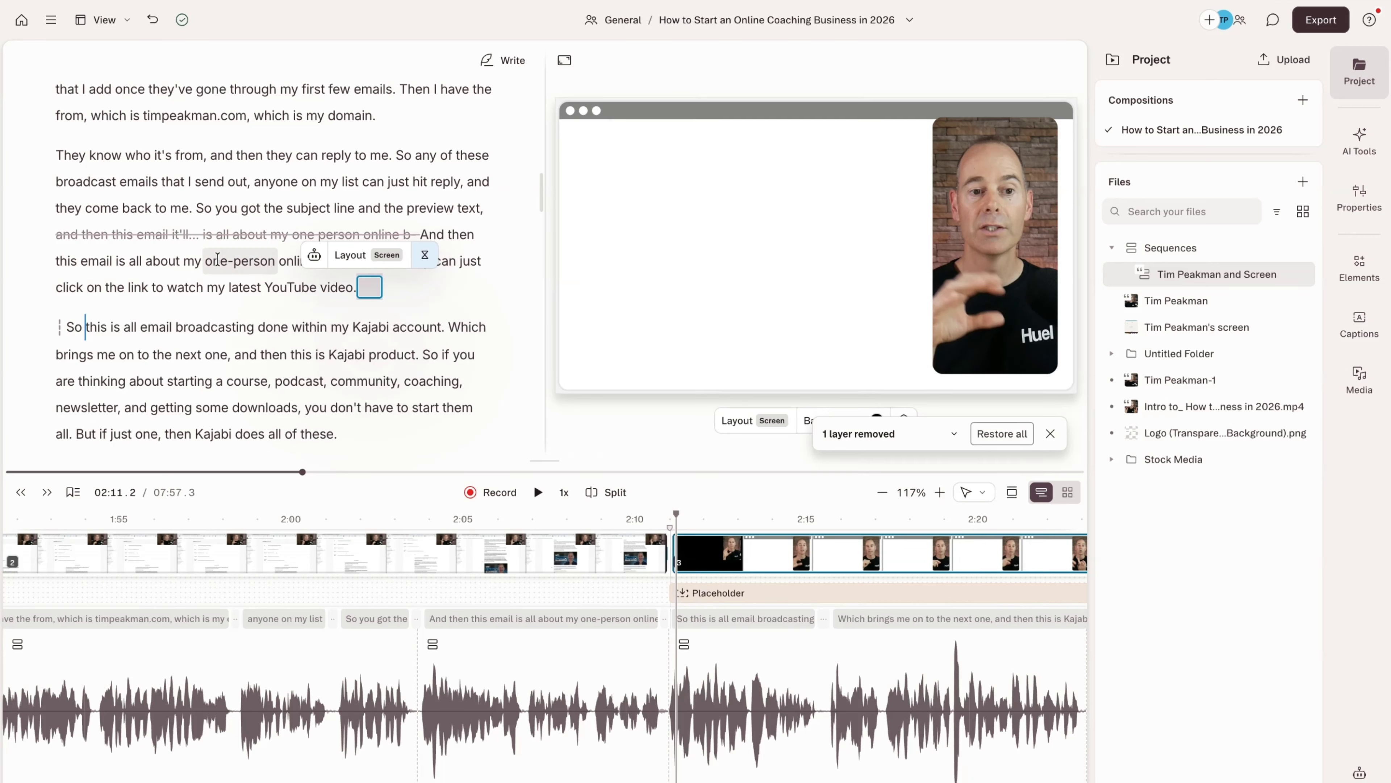
pyautogui.click(153, 21)
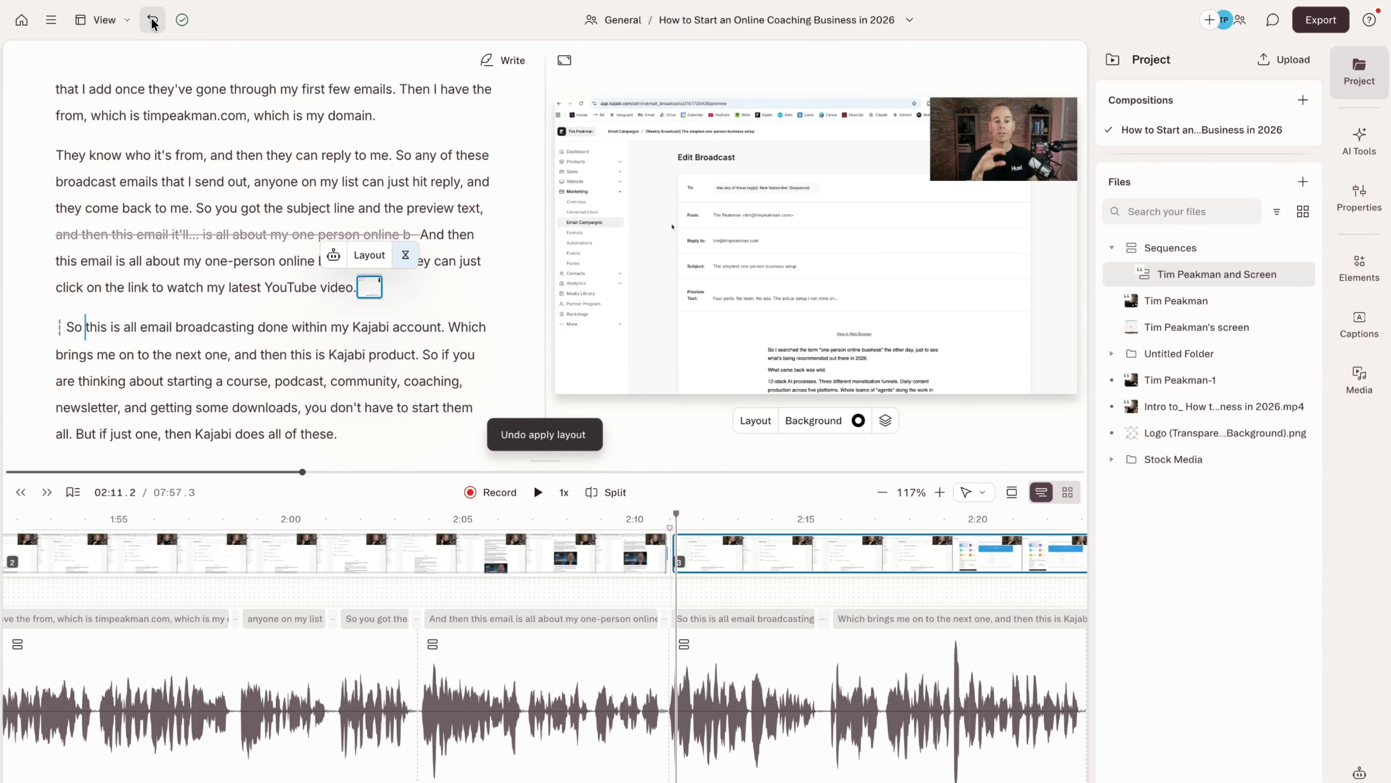
pyautogui.click(424, 289)
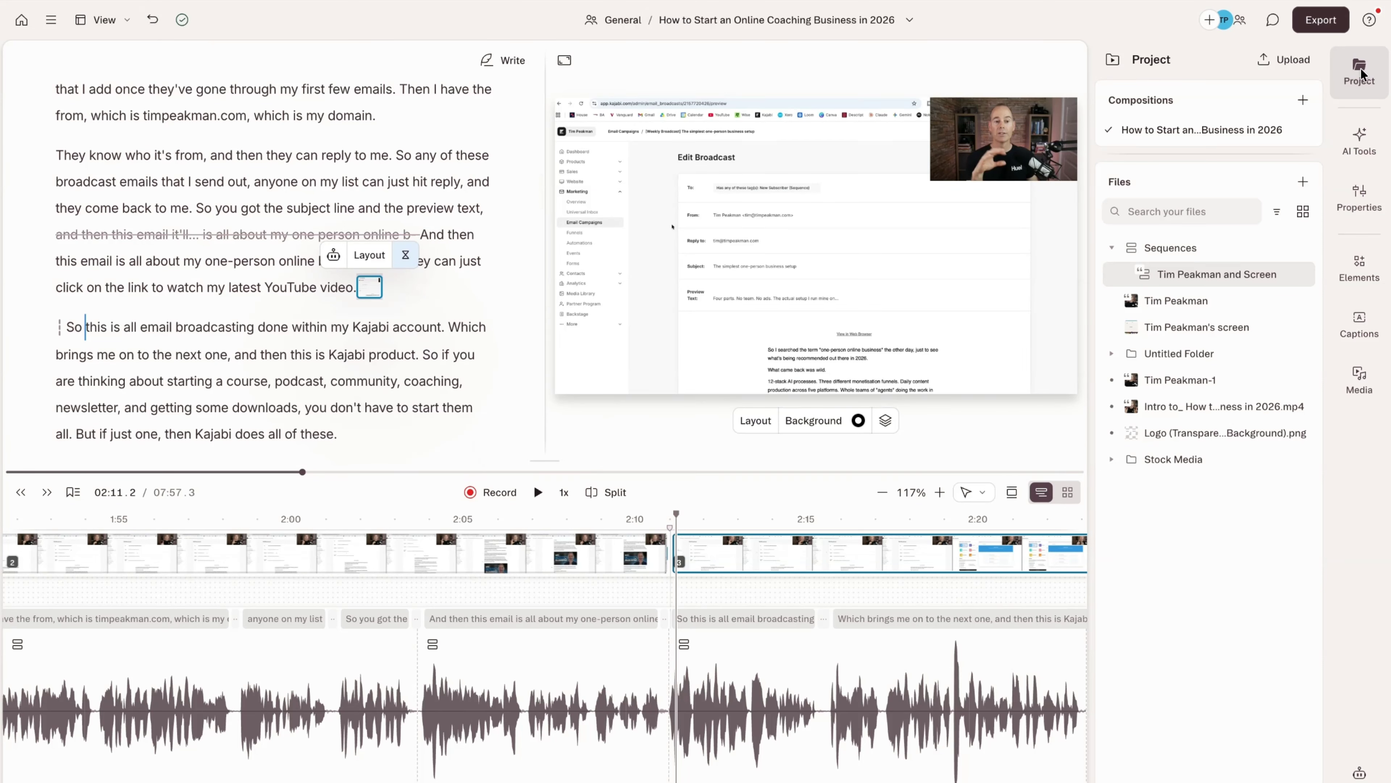
# - Examine the available AI tools for sound, appearance, repurposing and publishing, including Blur speaker background, Green screen and Eye Contact
pyautogui.click(1361, 138)
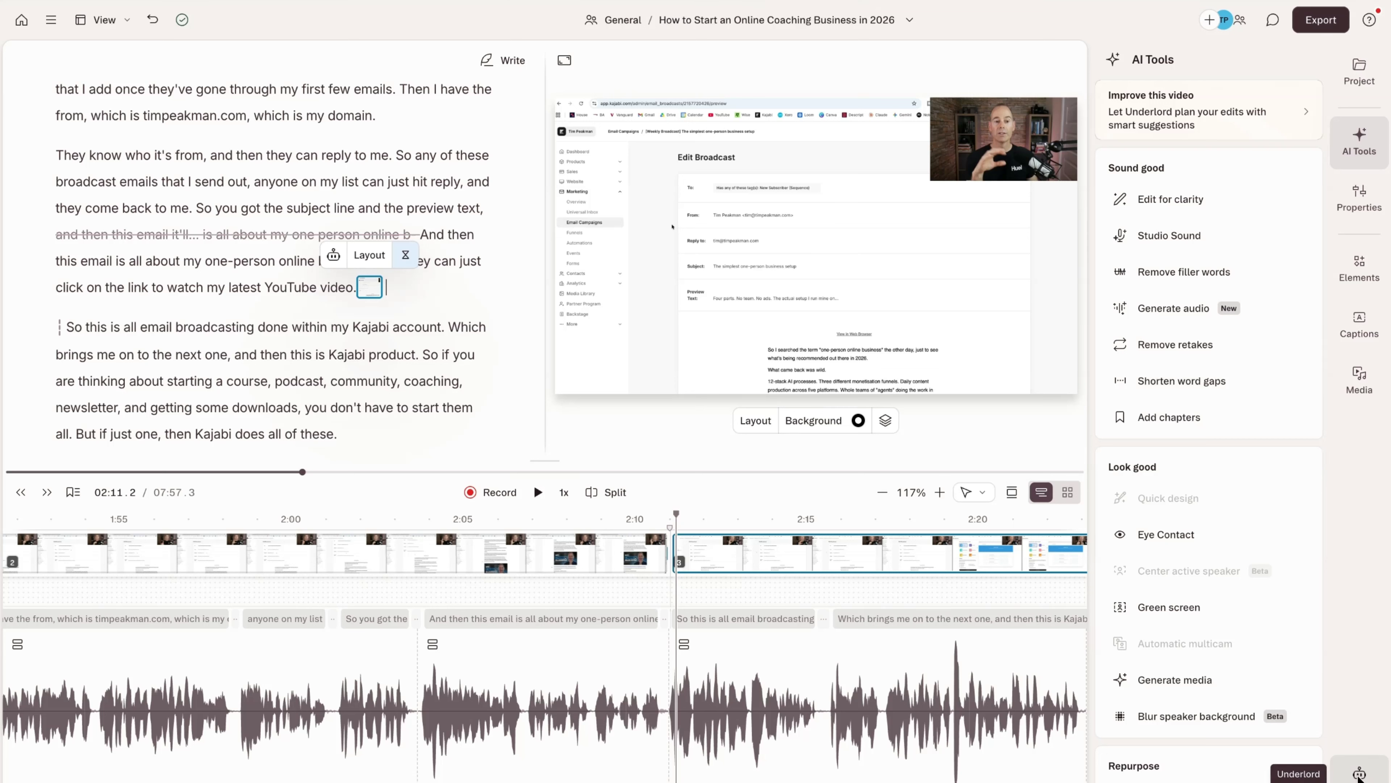
pyautogui.scroll(-3, 1211, 661)
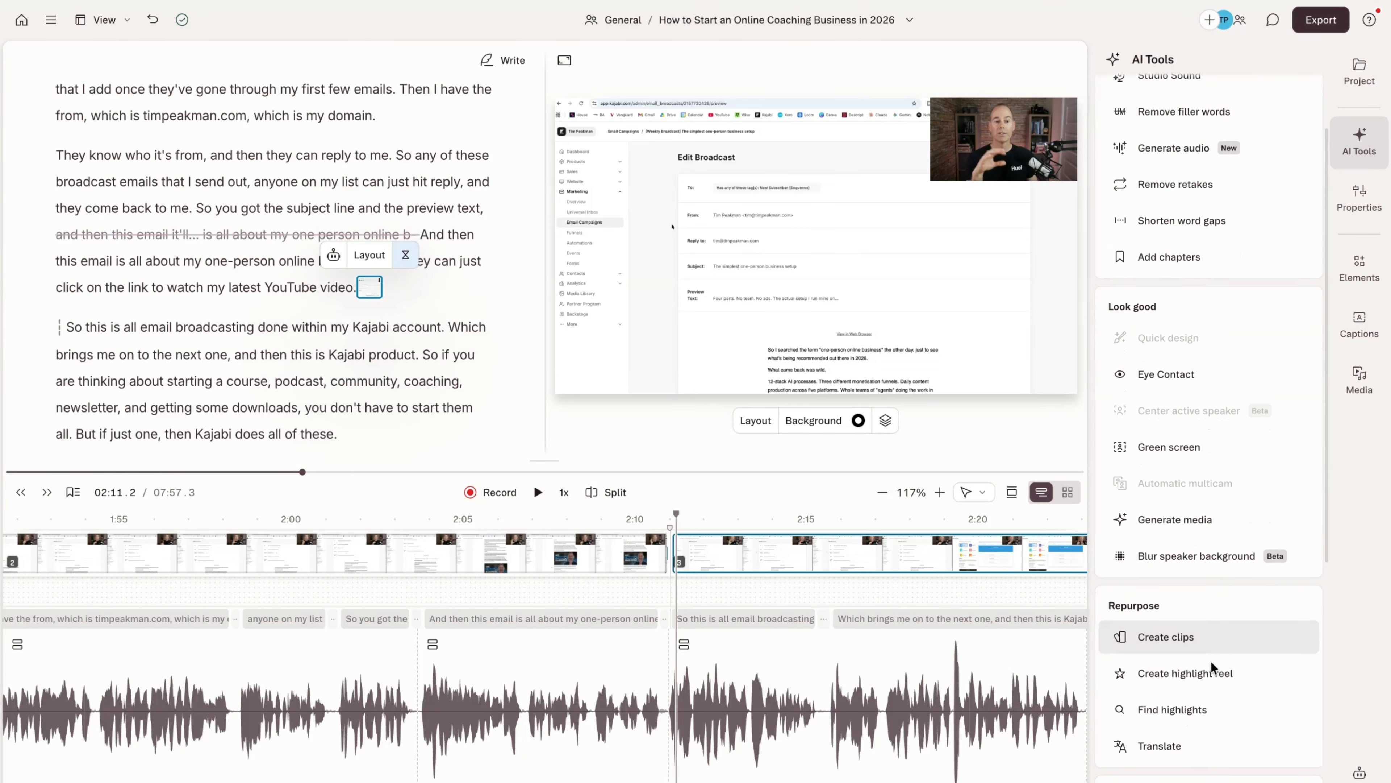
pyautogui.moveTo(1184, 539)
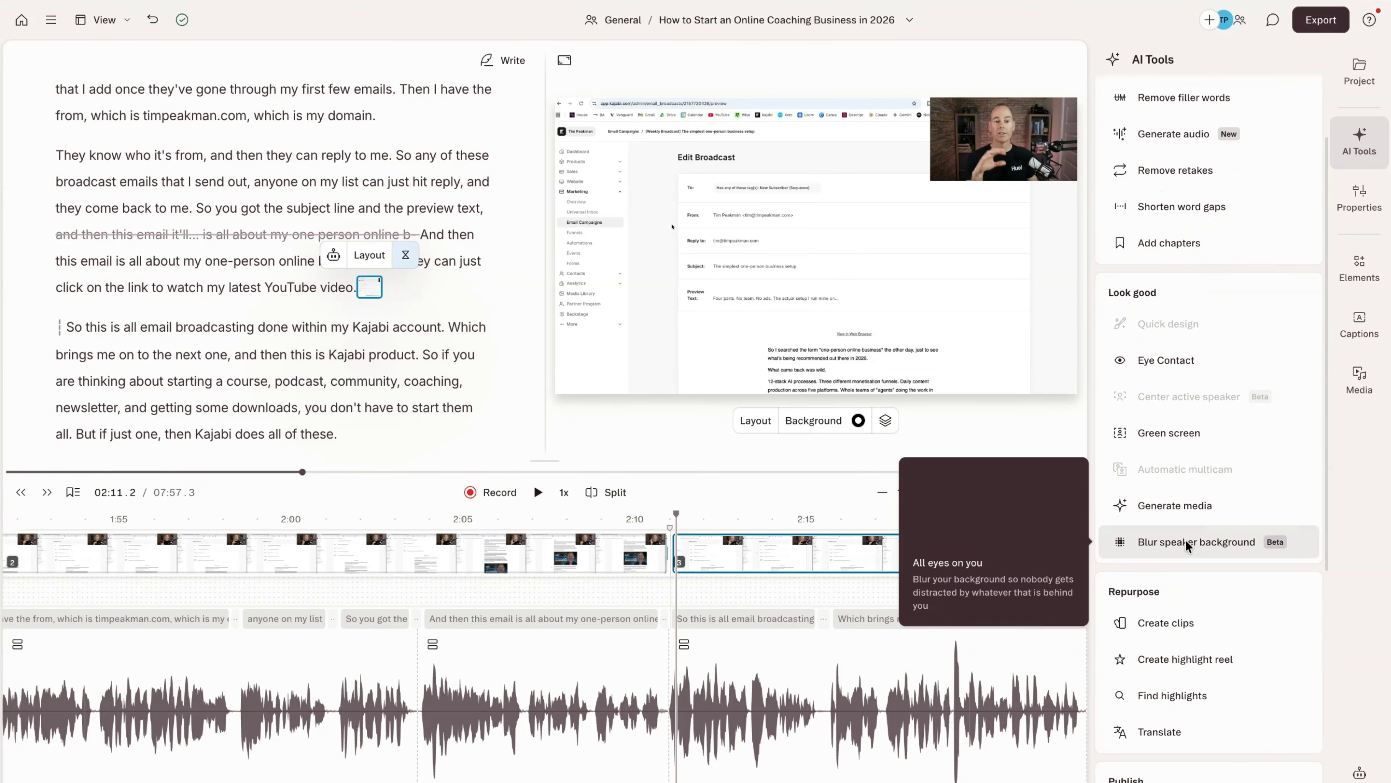
pyautogui.moveTo(1174, 440)
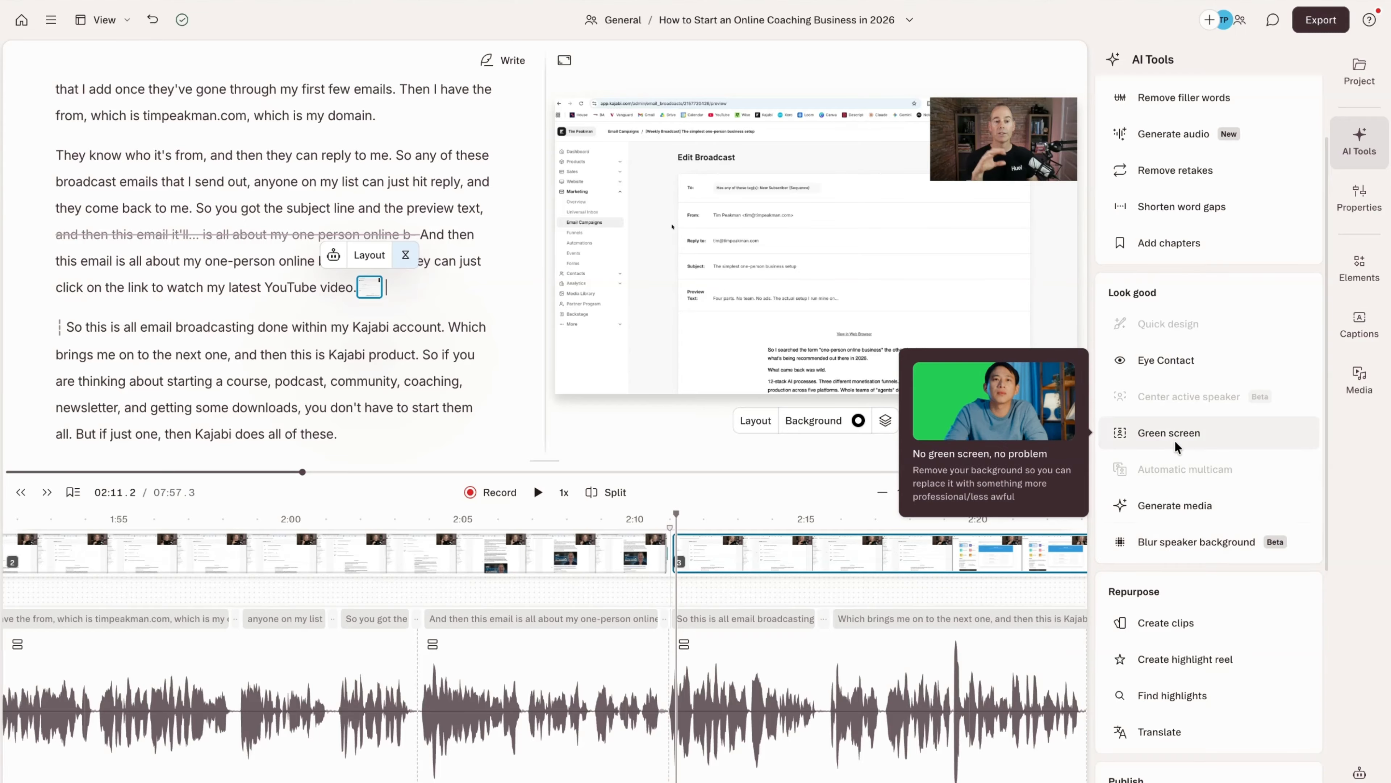
pyautogui.moveTo(1161, 370)
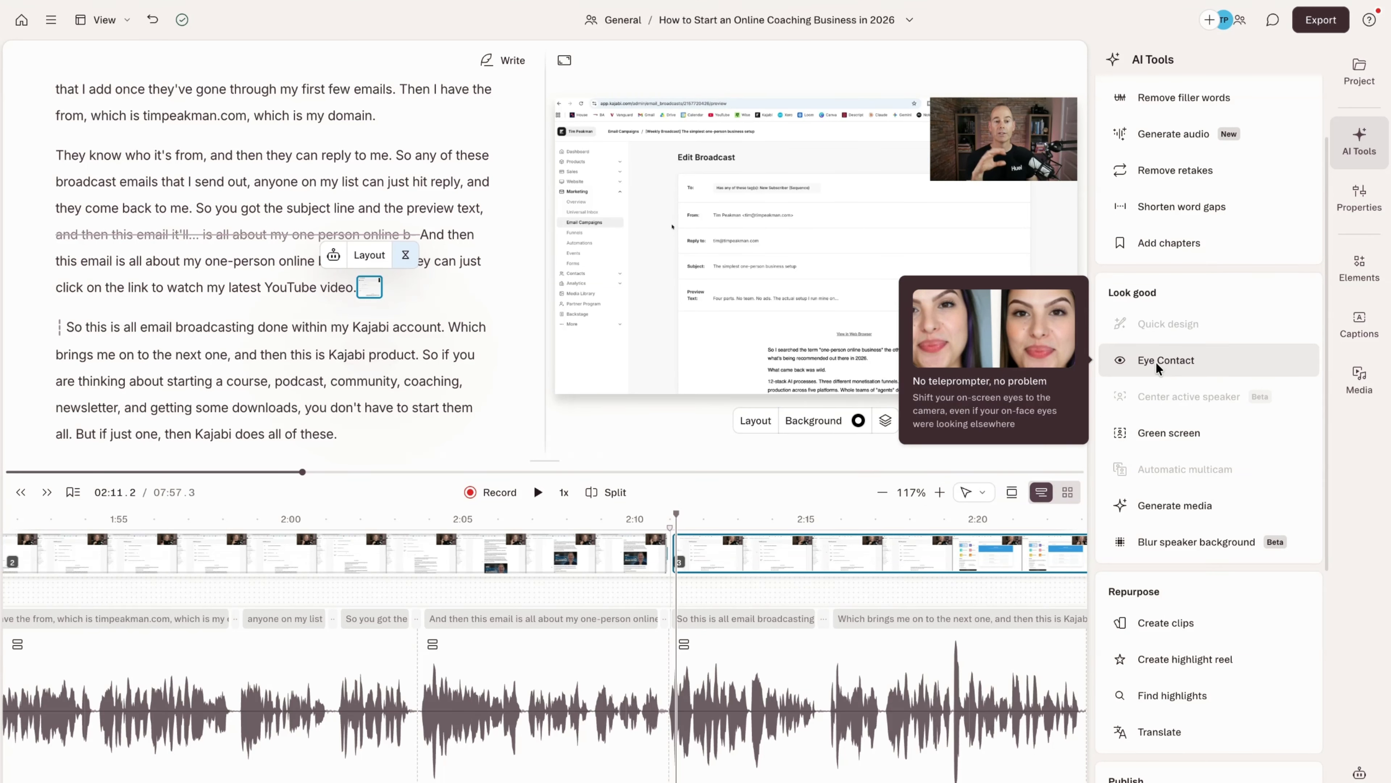
pyautogui.scroll(2, 1155, 362)
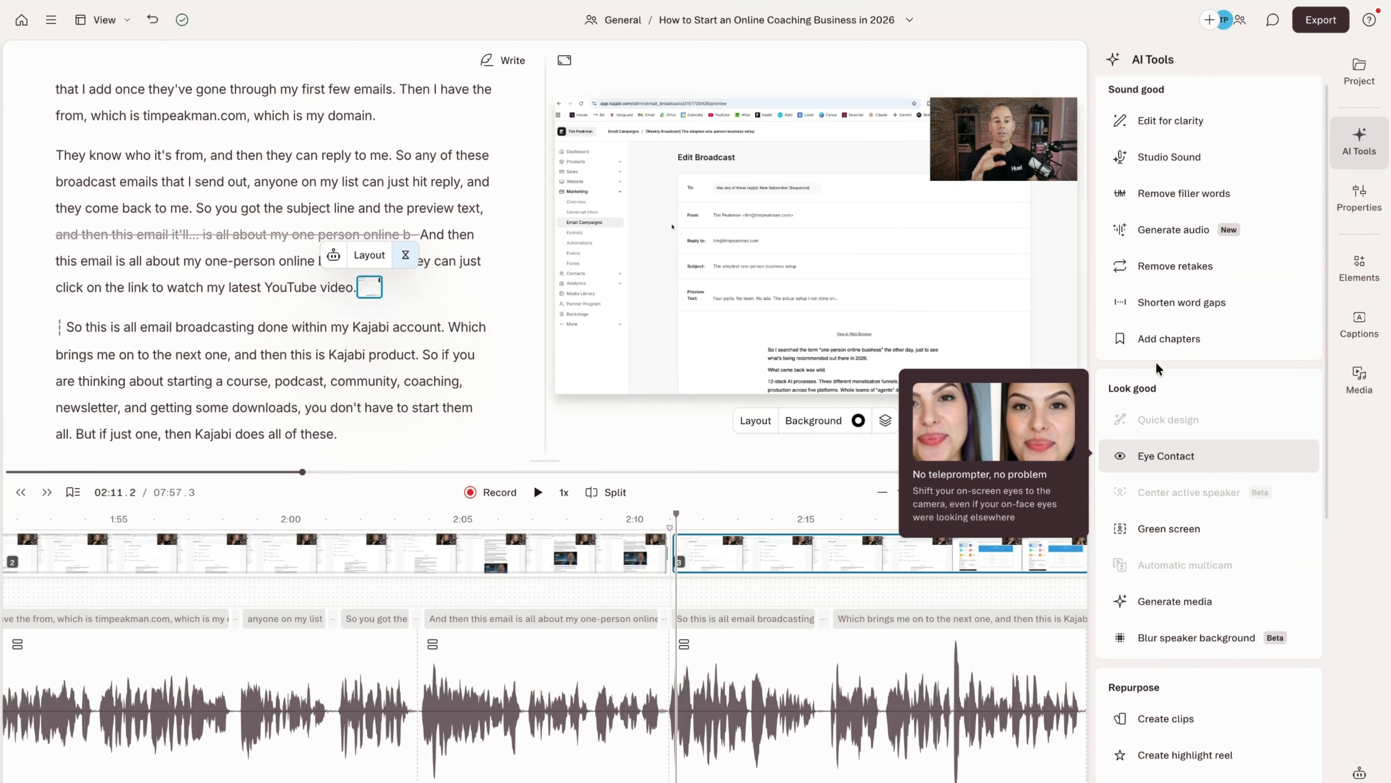
pyautogui.scroll(-7, 1155, 362)
pyautogui.scroll(-1, 1155, 361)
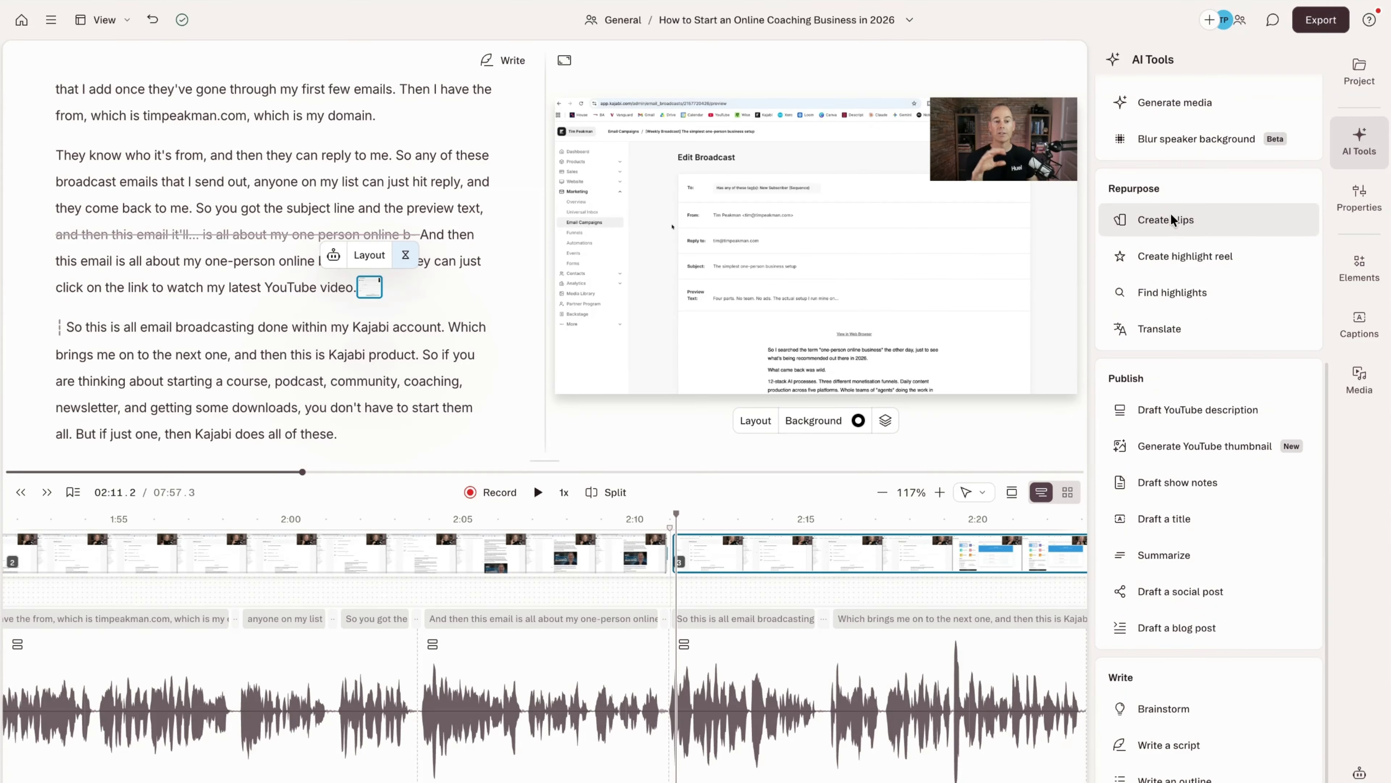
pyautogui.scroll(-1, 1172, 323)
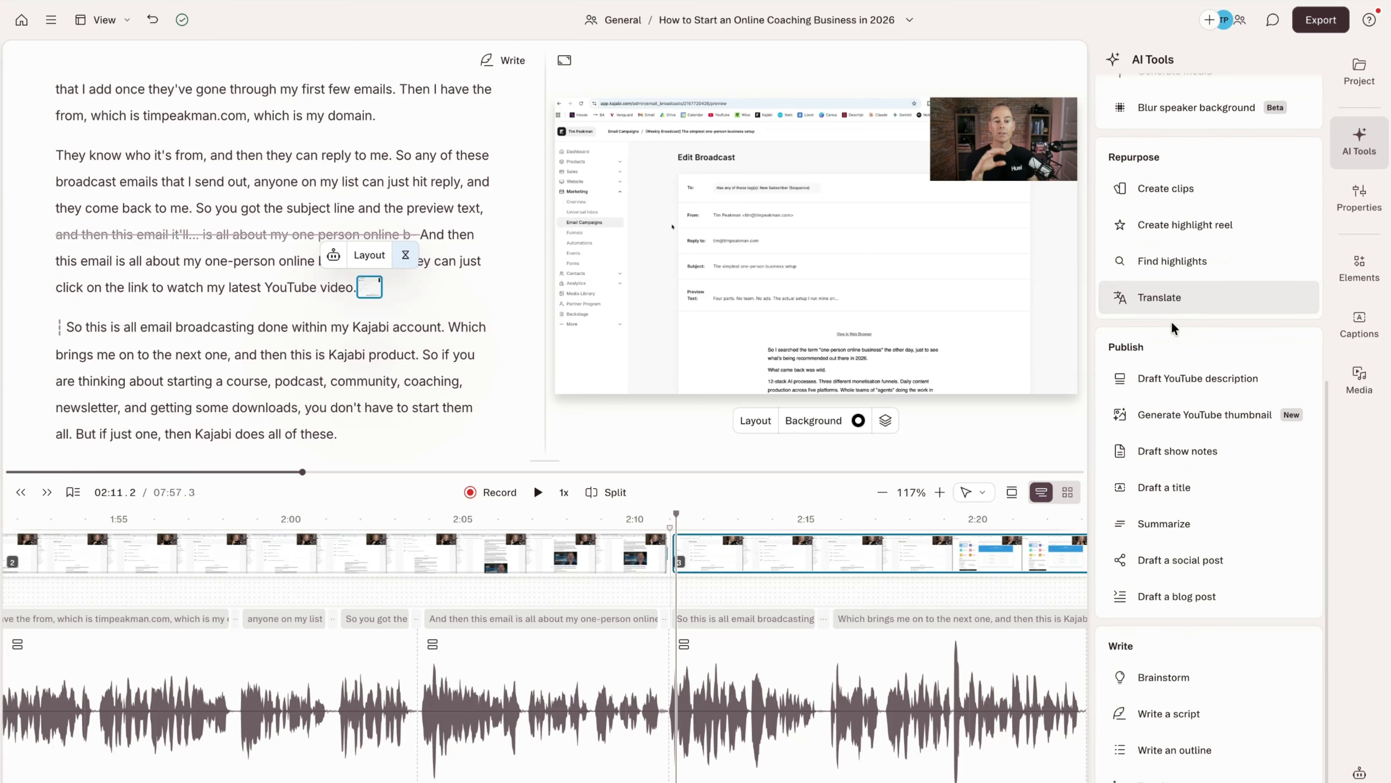
pyautogui.scroll(10, 1209, 315)
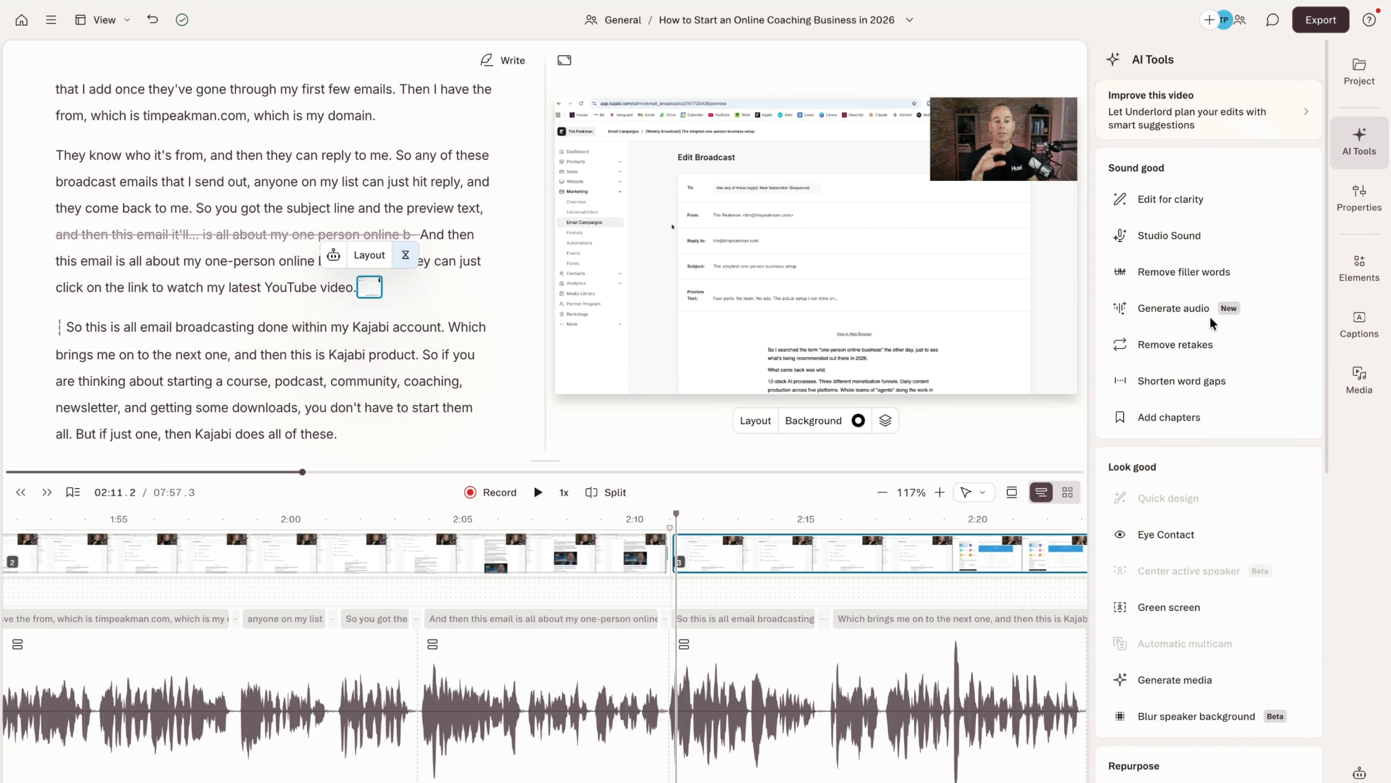
# - Review the new scene's properties and the text, shape, waveform, annotation and overlay elements that can be added
pyautogui.click(1359, 194)
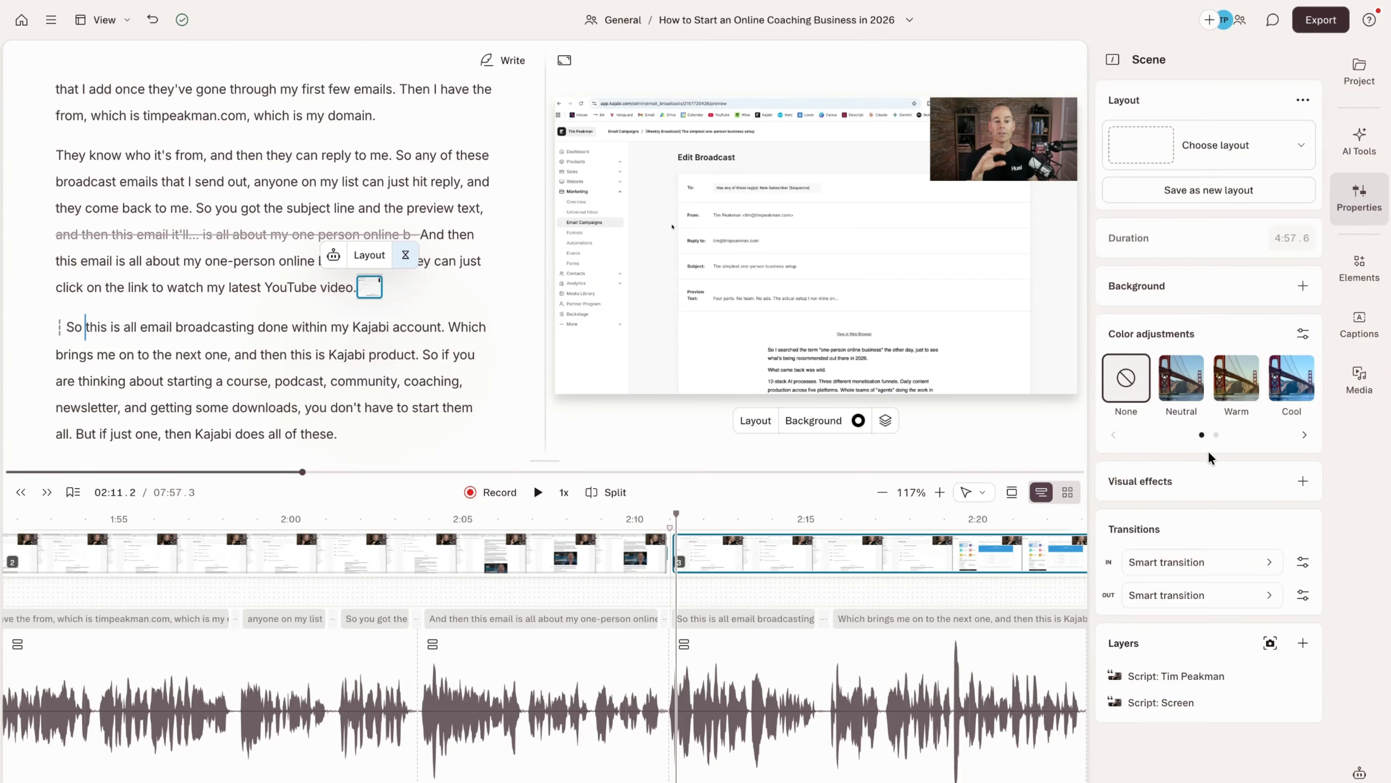
pyautogui.click(1360, 264)
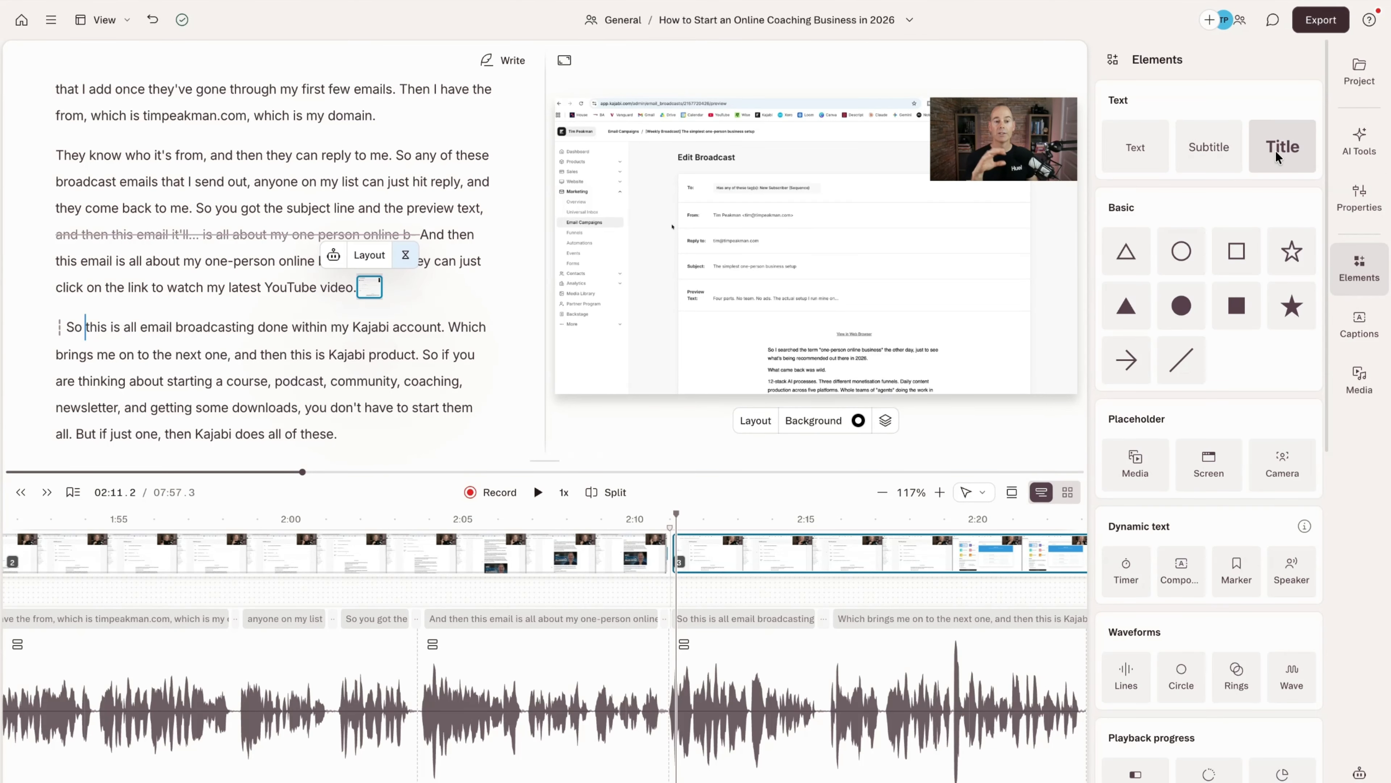
pyautogui.scroll(-4, 1155, 326)
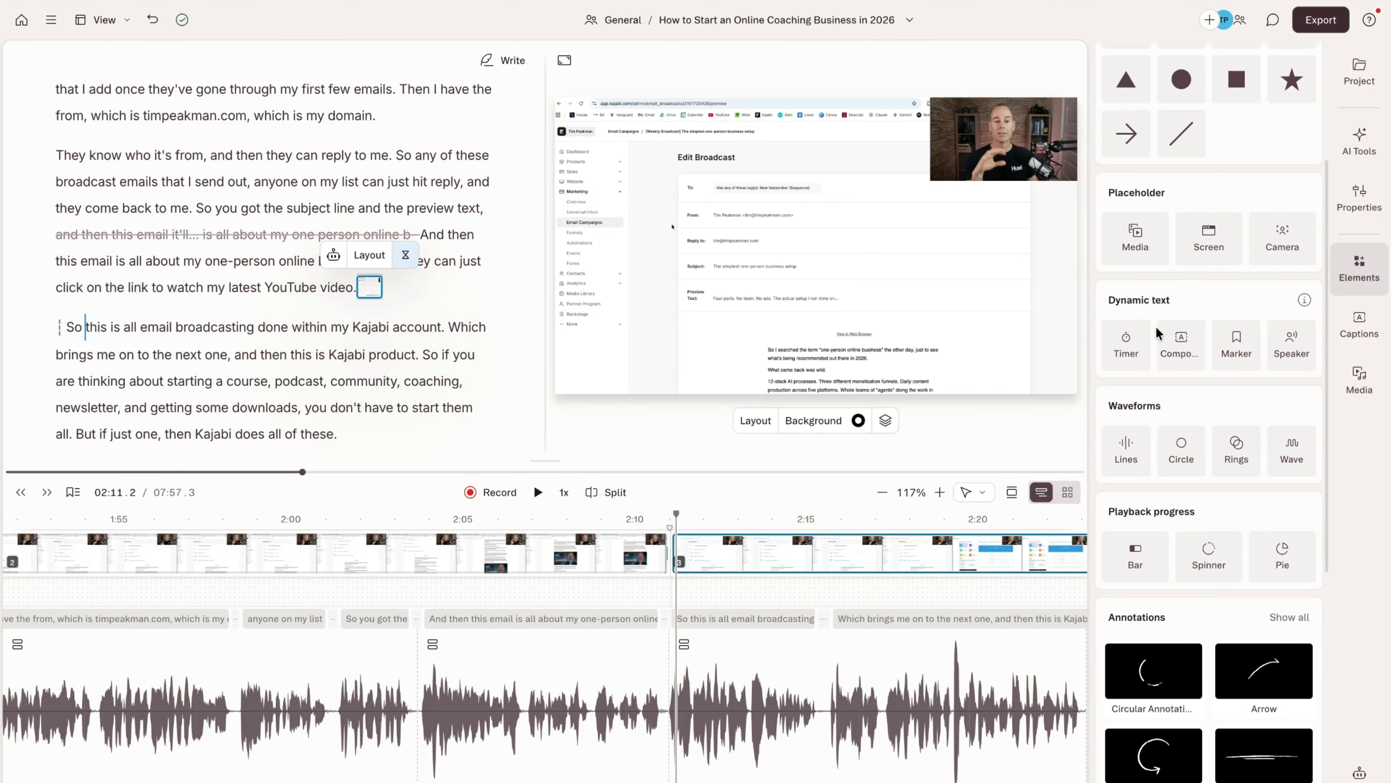
pyautogui.scroll(-8, 1156, 328)
pyautogui.scroll(8, 1157, 327)
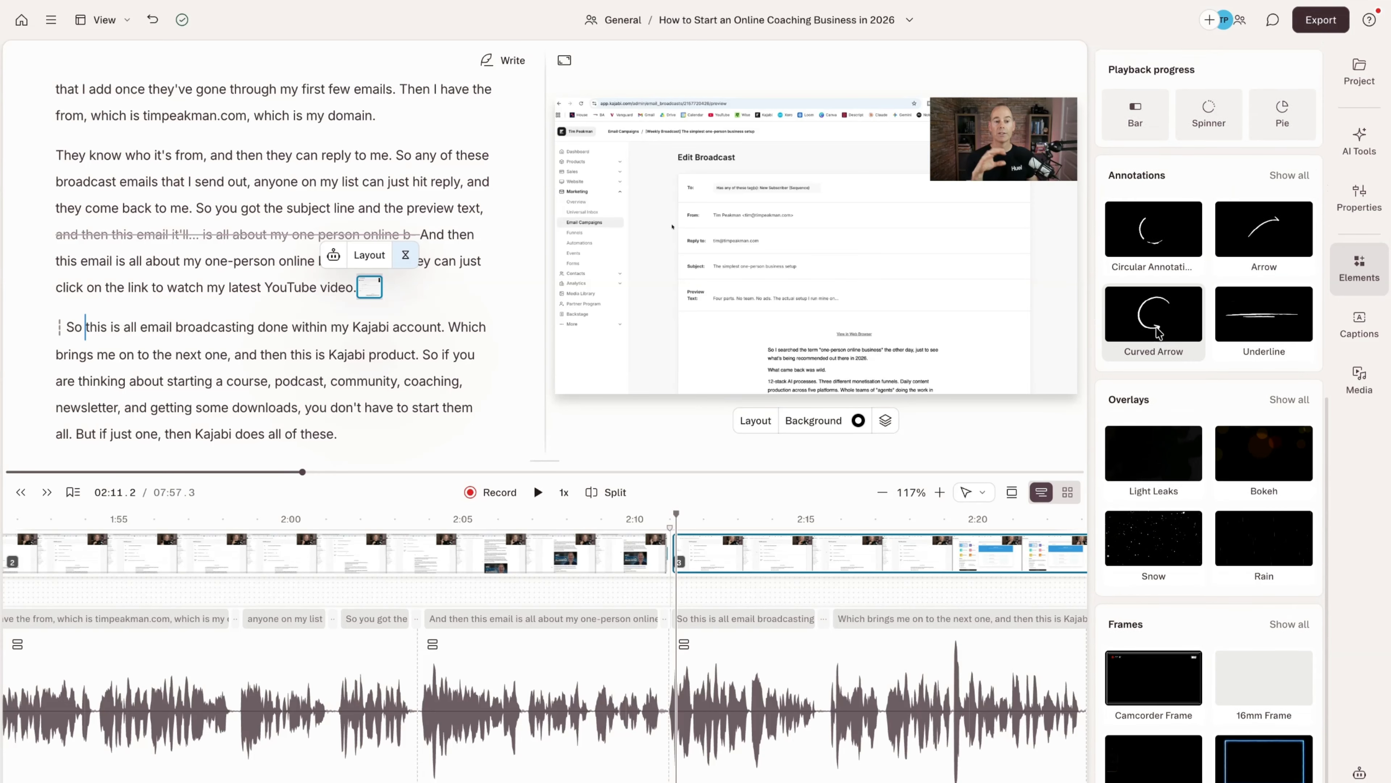
pyautogui.scroll(5, 1155, 326)
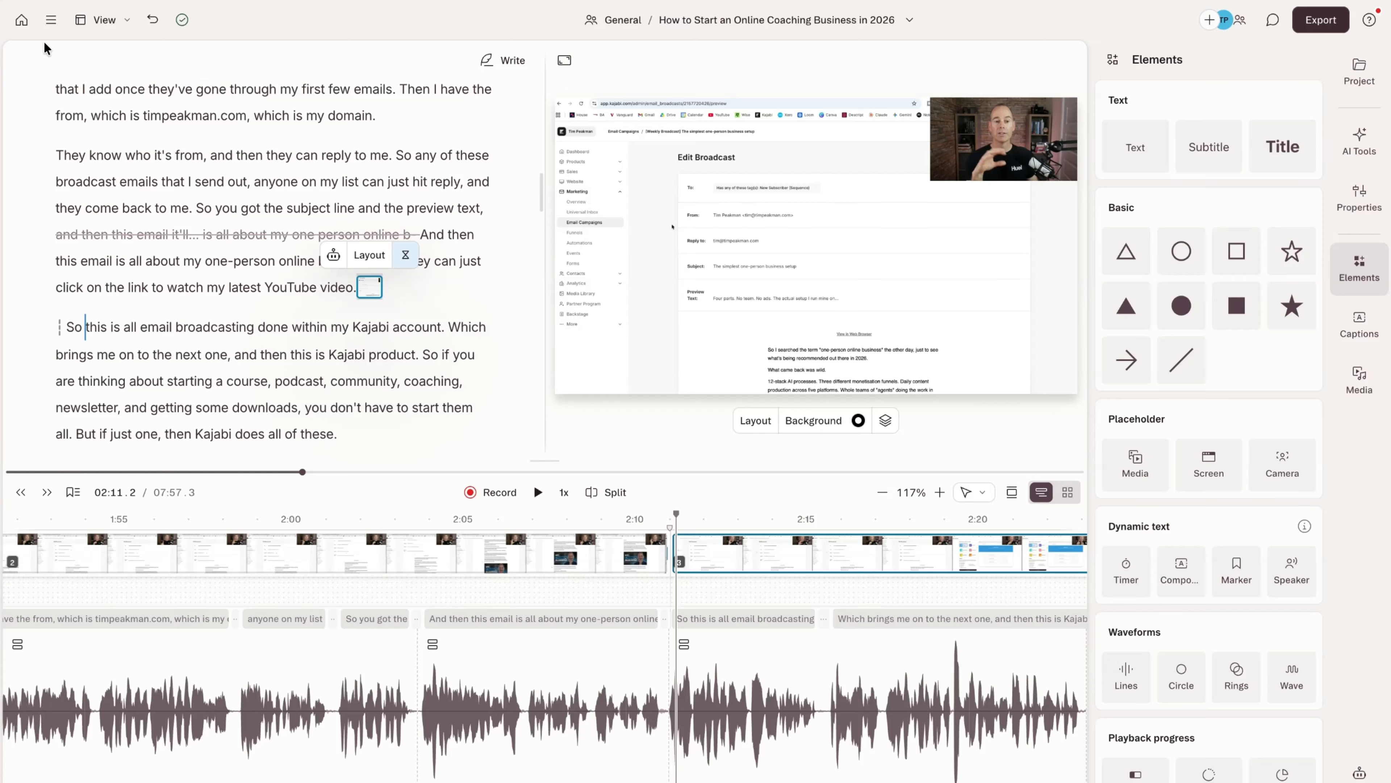
# - Open the "Is YouTube Dying? The Impact of AI Search" project and enlarge its timeline to show all tracks
pyautogui.click(21, 20)
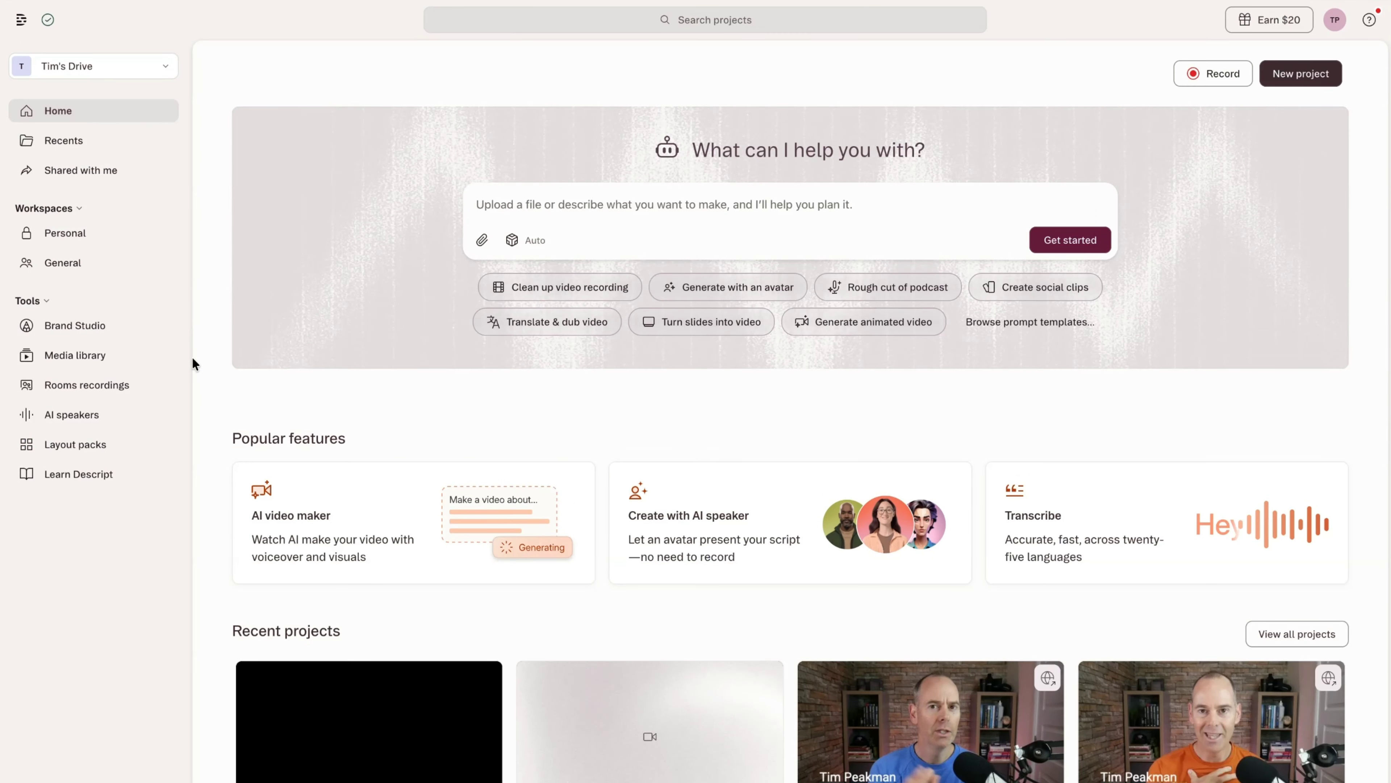
pyautogui.scroll(-5, 204, 435)
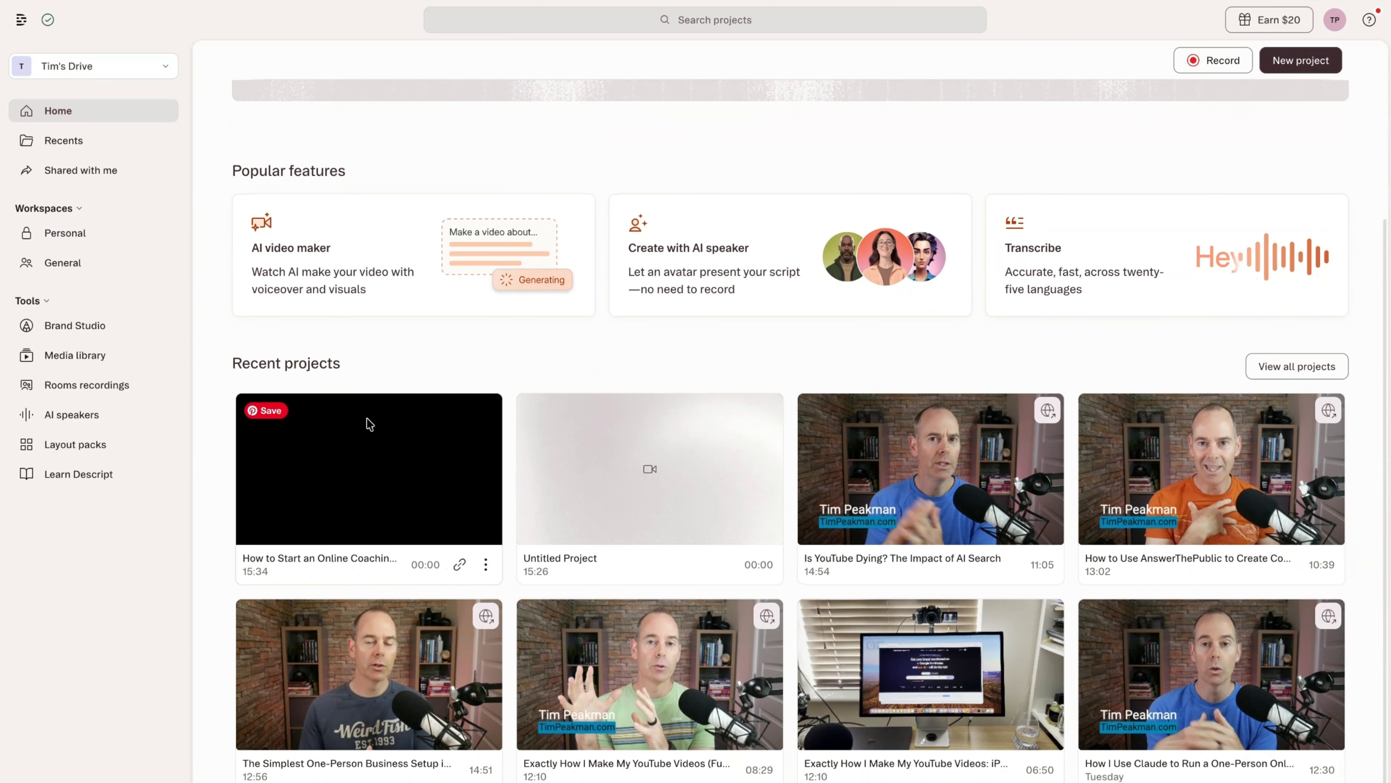
pyautogui.click(944, 462)
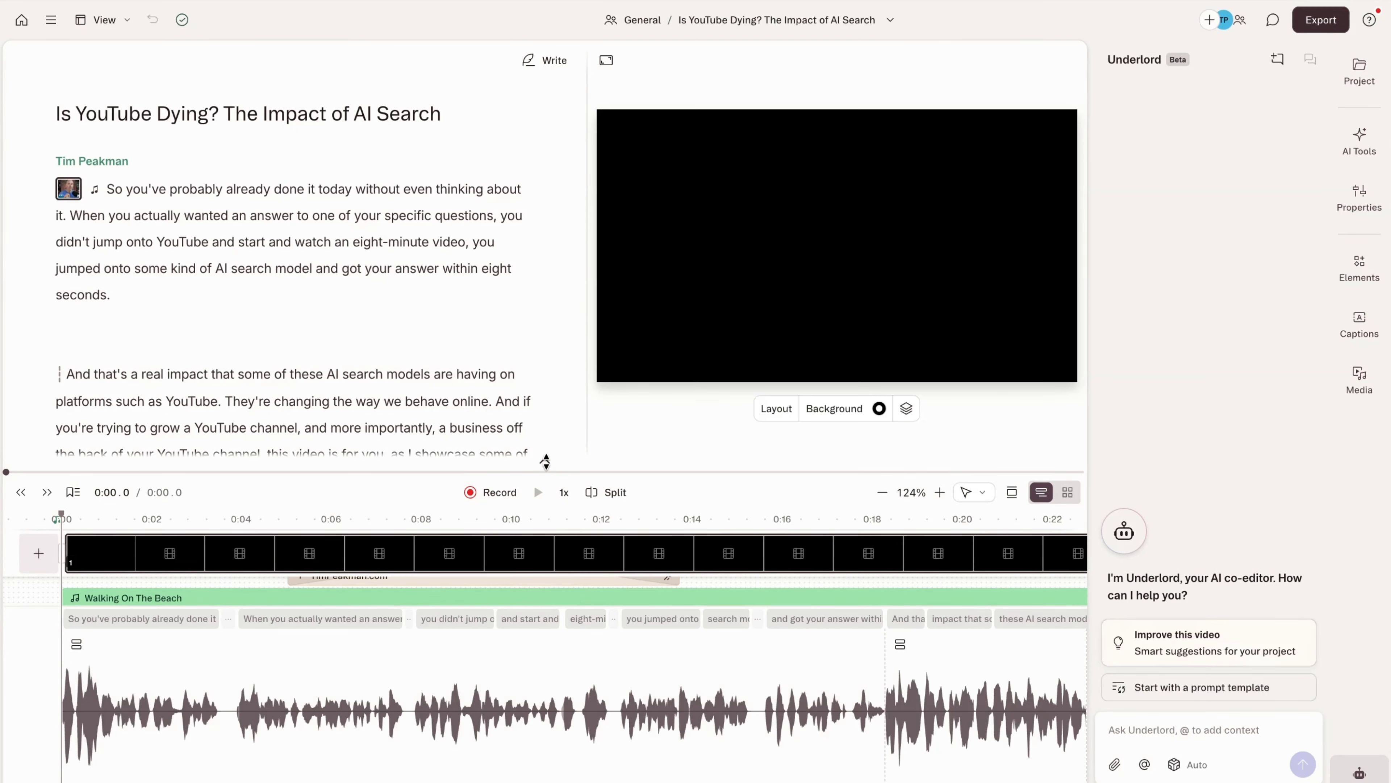
pyautogui.moveTo(545, 416); pyautogui.dragTo(546, 373)
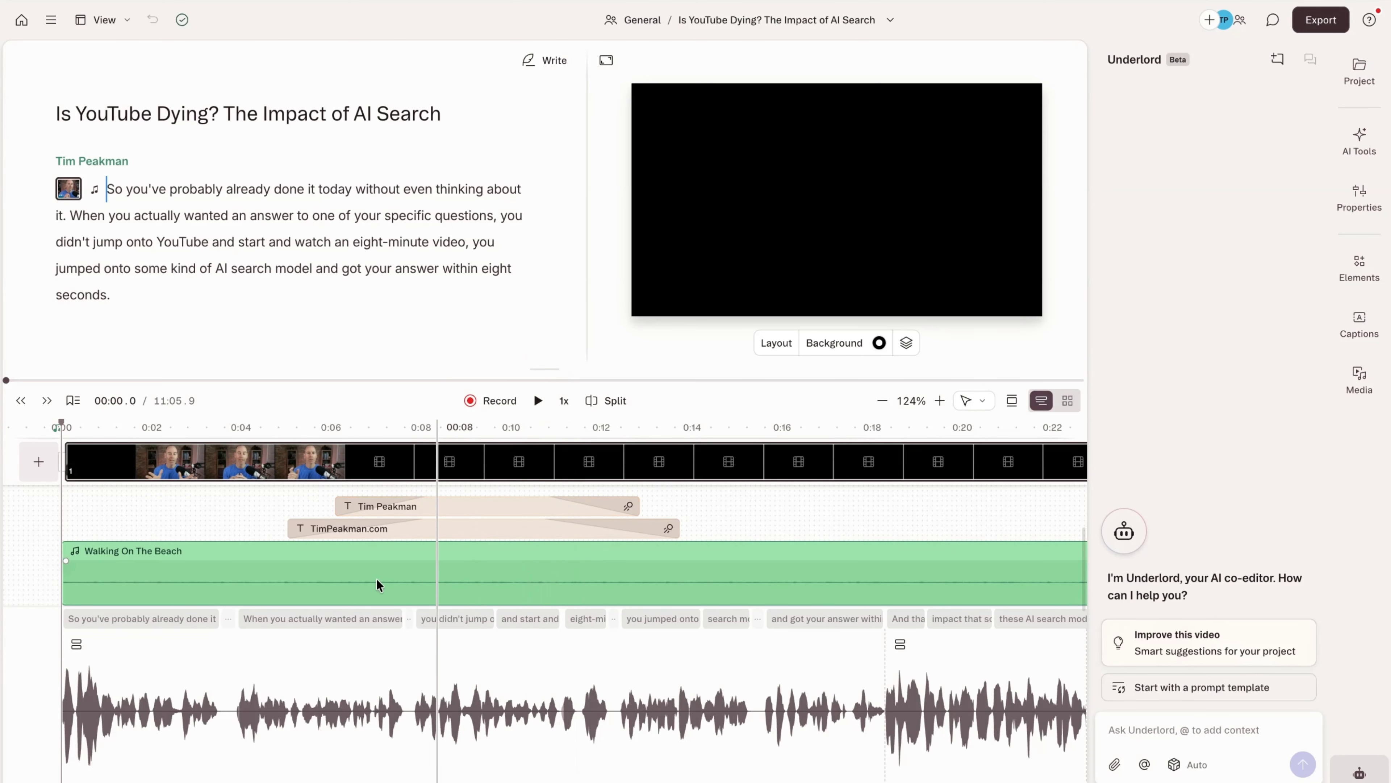
# - Inspect the name and website text layers in the opening scene and play the video where their animations bring them in
pyautogui.click(474, 502)
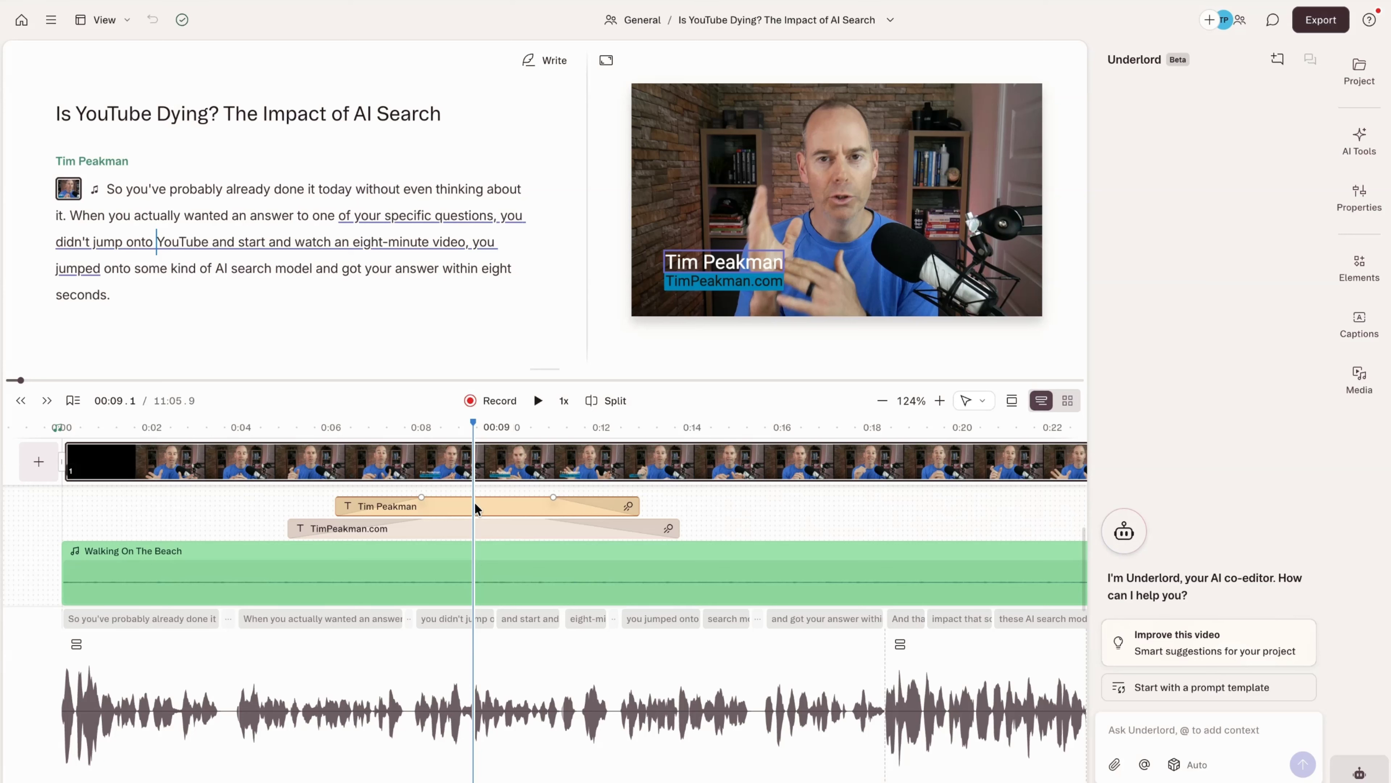
pyautogui.click(475, 529)
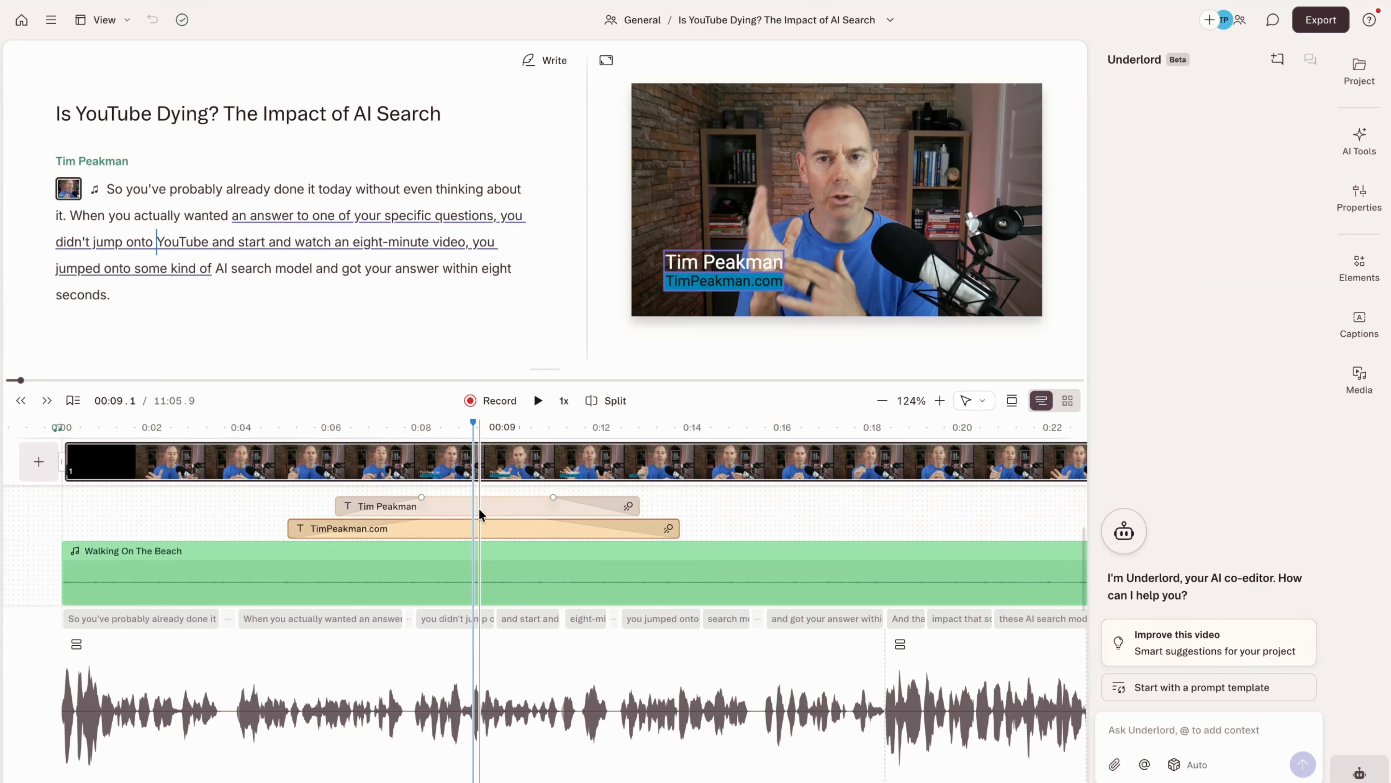
pyautogui.click(1361, 268)
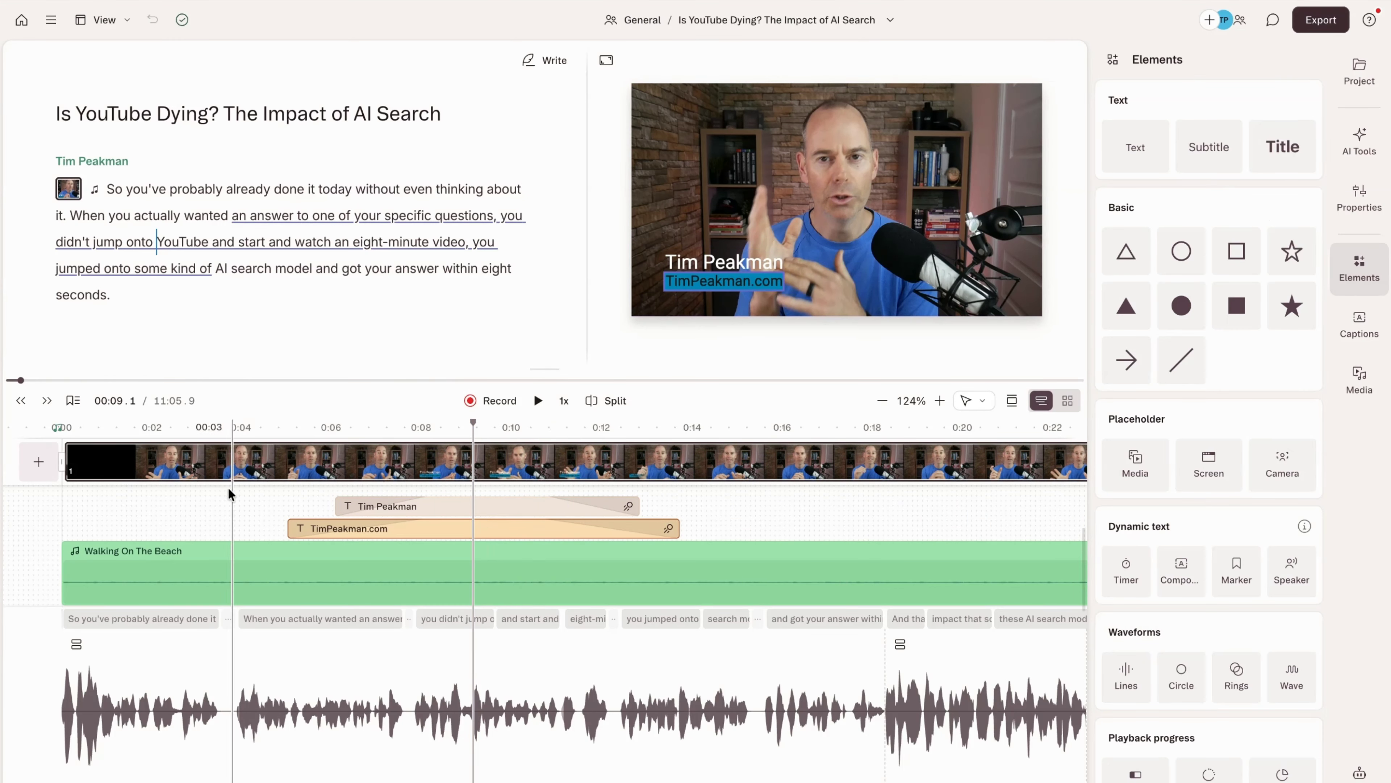
pyautogui.click(275, 510)
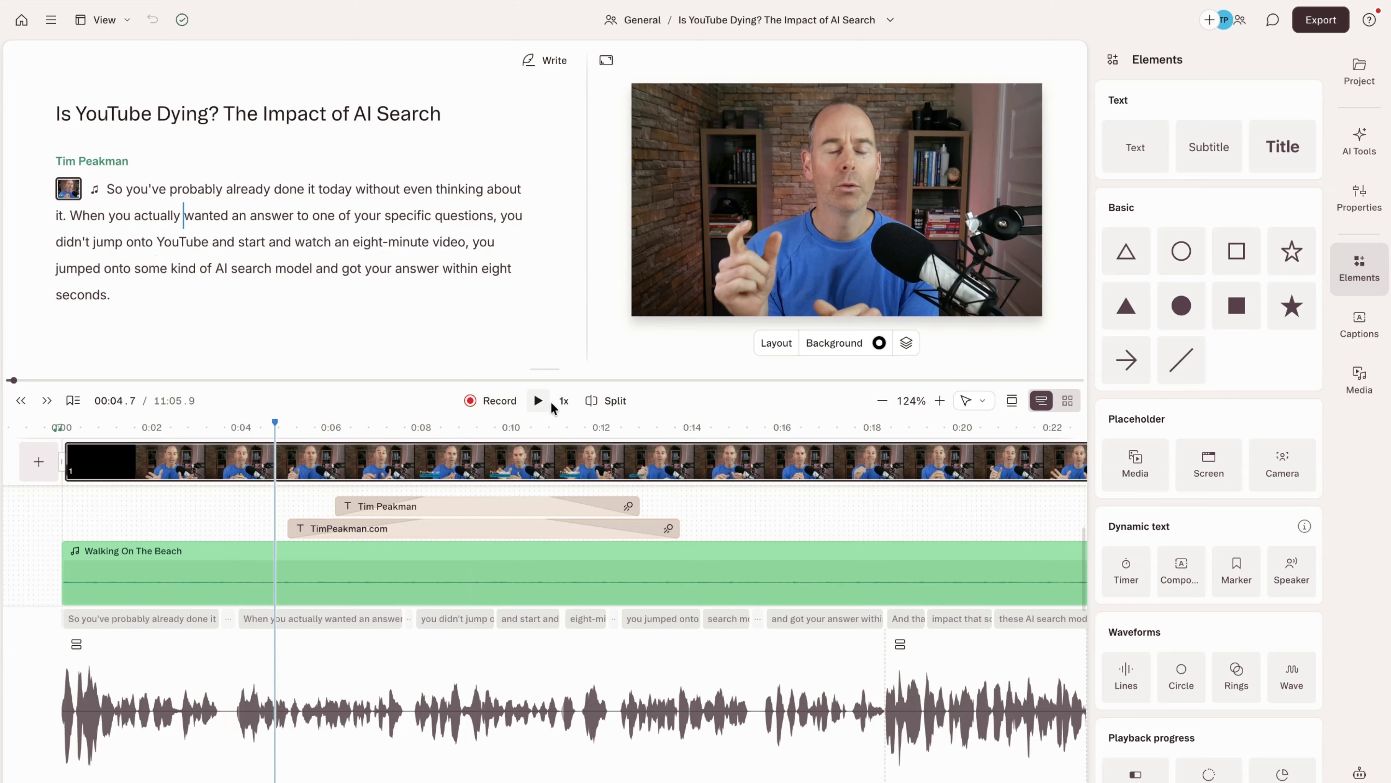
pyautogui.click(536, 401)
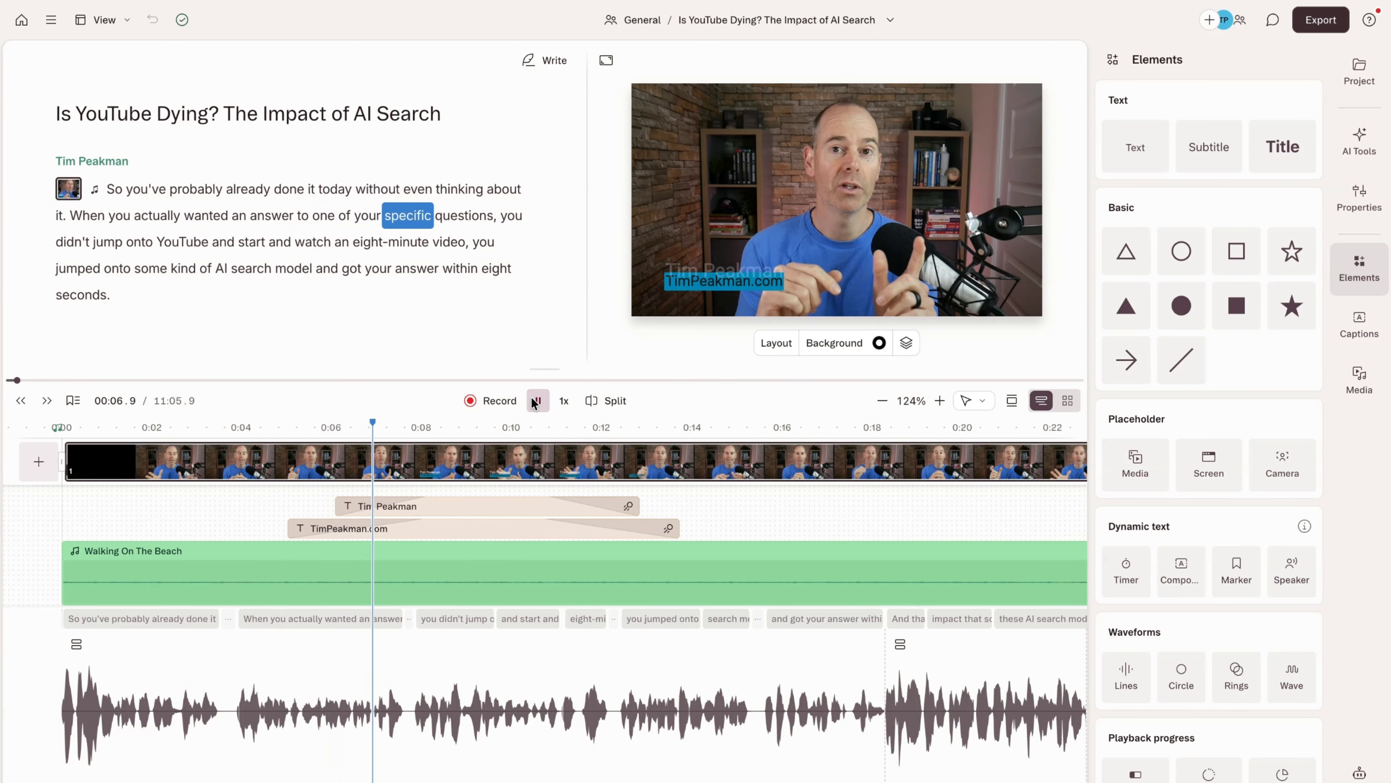
pyautogui.click(535, 401)
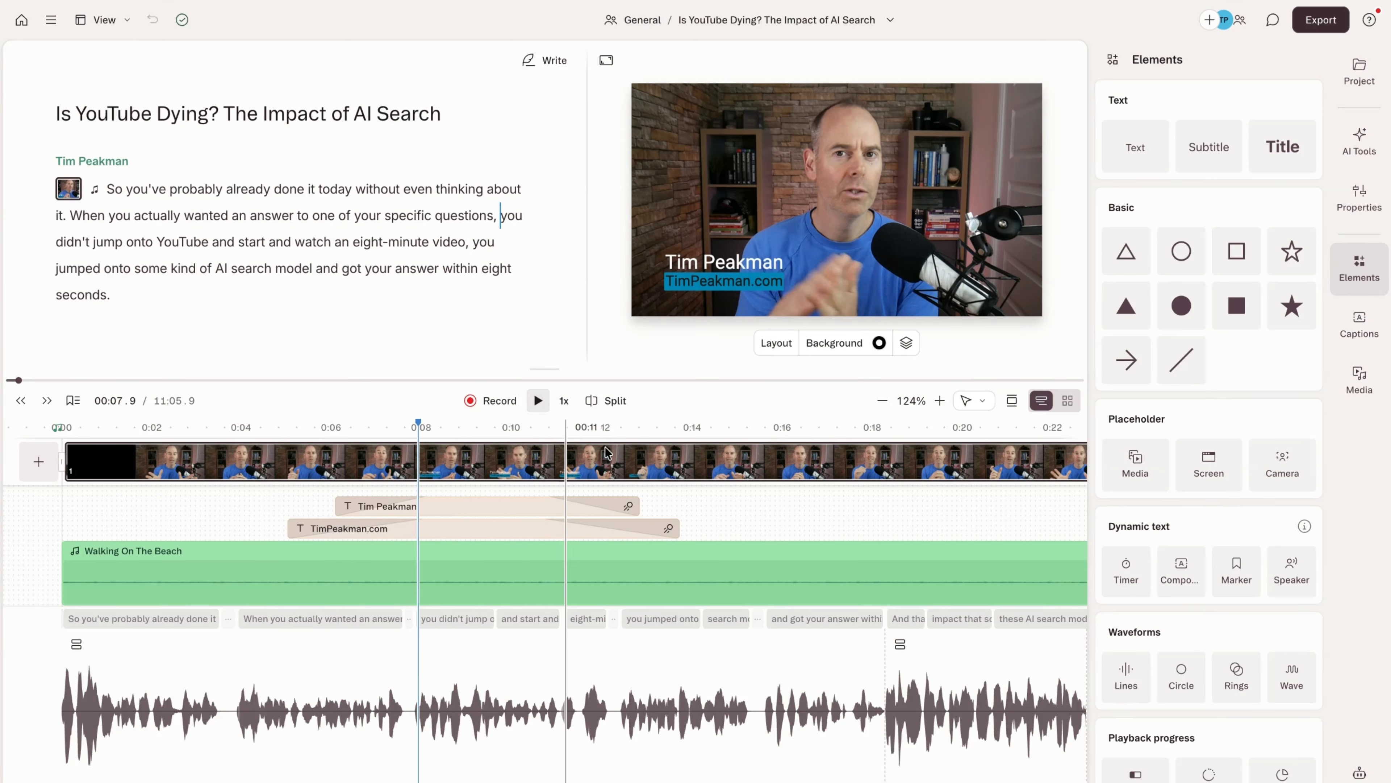
# - Inspect the closing "Reach Your First 1000 Subscribers On YouTube" and website text layers, and play the video across their starting point
pyautogui.scroll(-5, 743, 512)
pyautogui.hscroll(8, 743, 512)
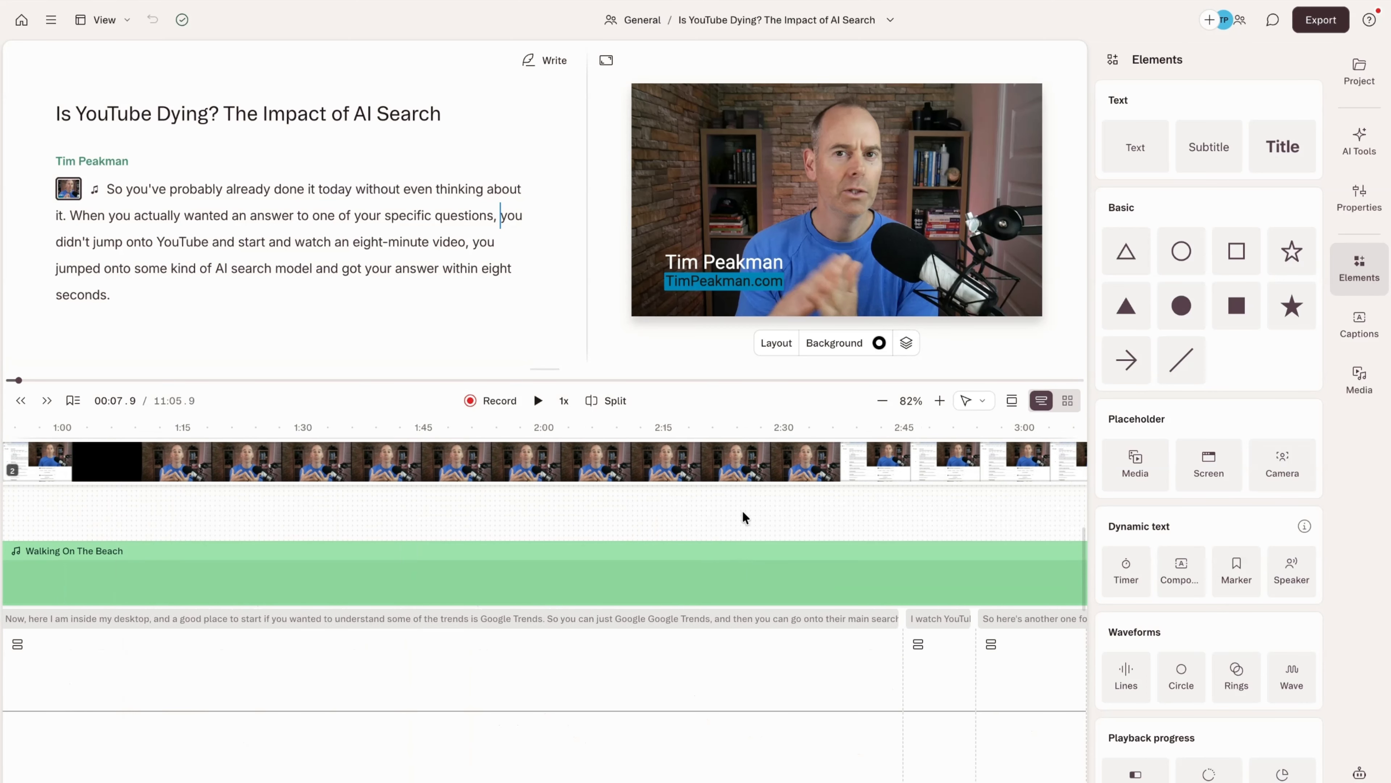
pyautogui.hscroll(15, 744, 512)
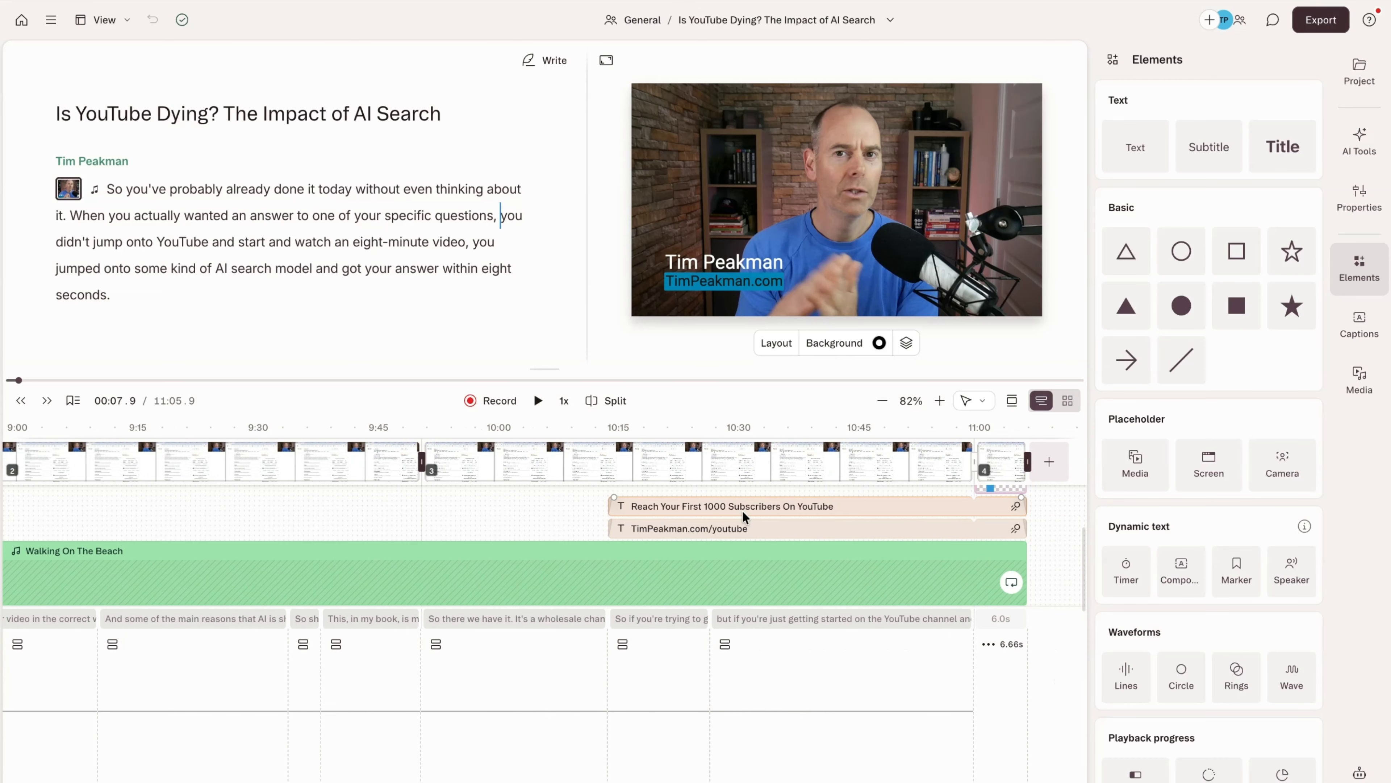
pyautogui.click(742, 505)
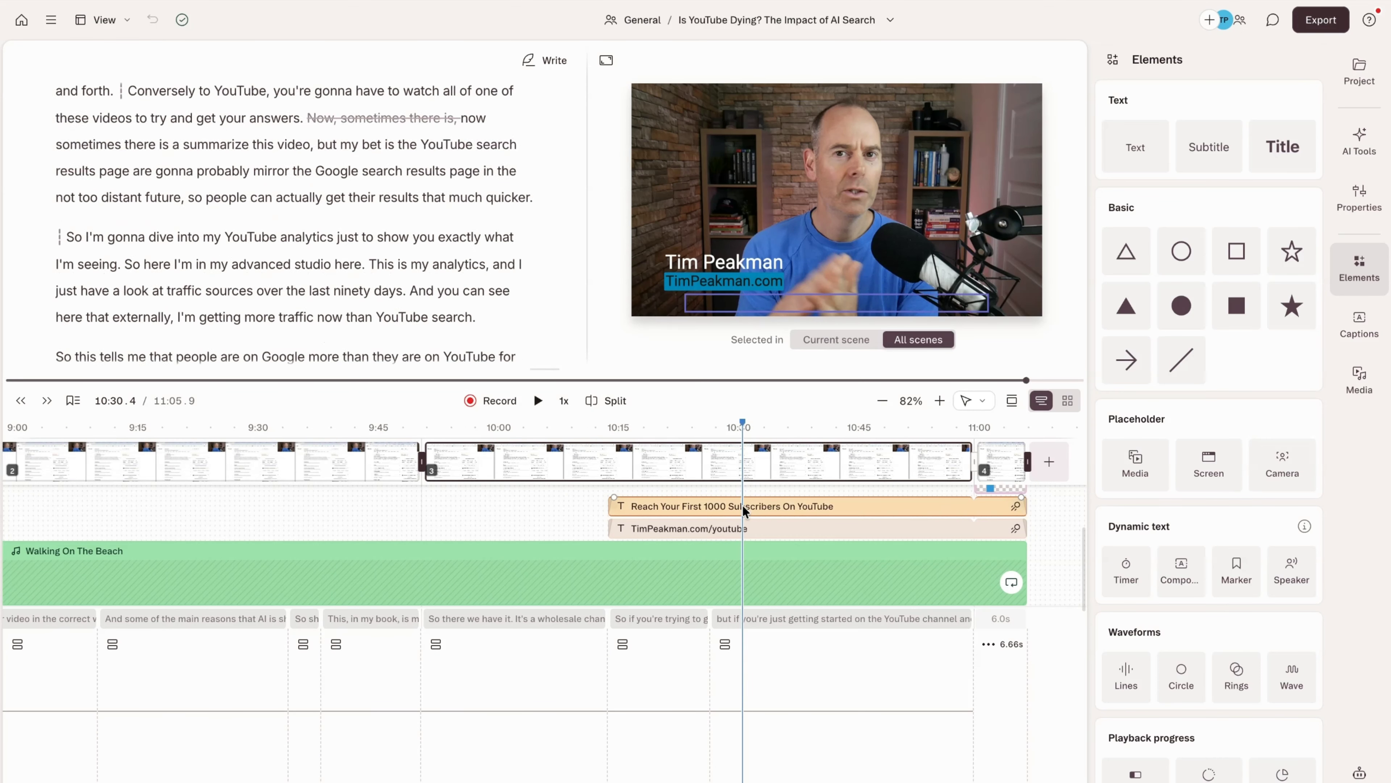
pyautogui.click(575, 511)
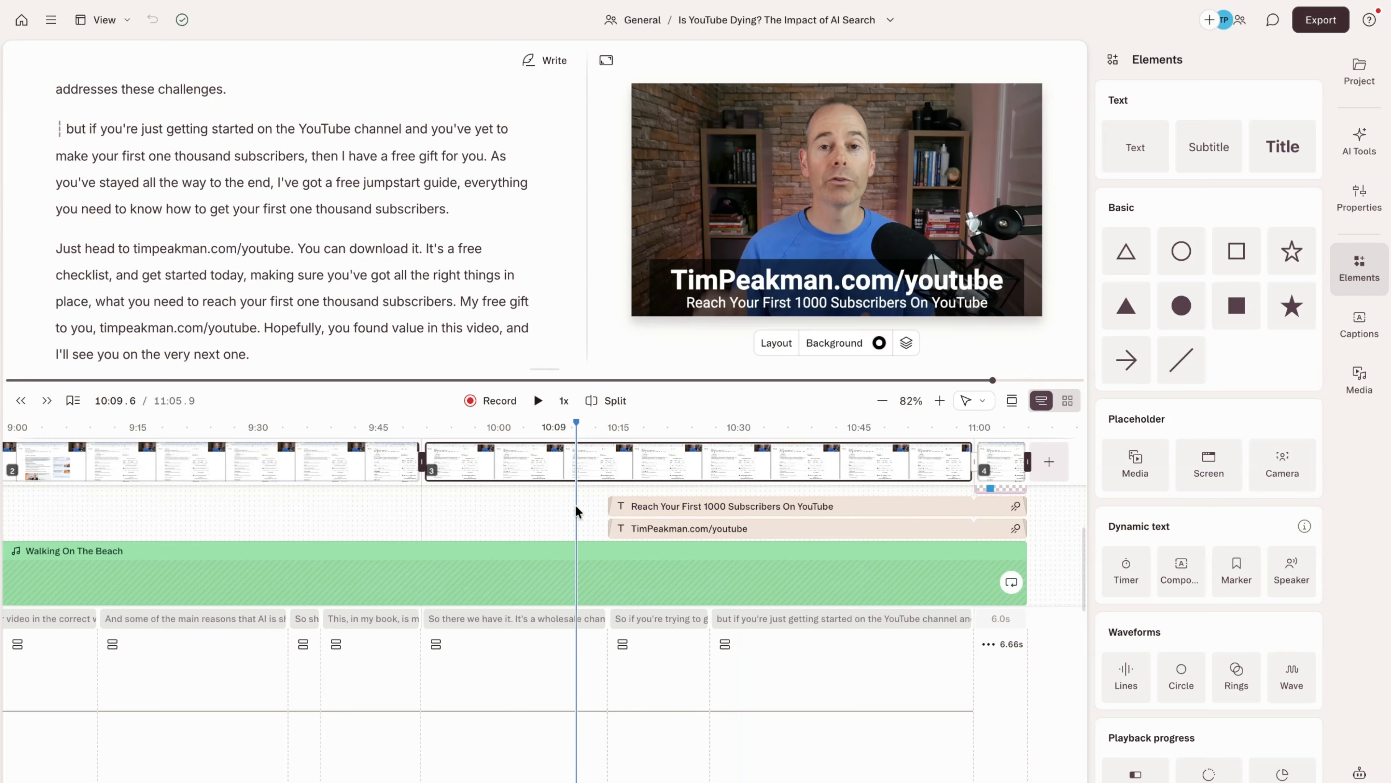
pyautogui.click(601, 517)
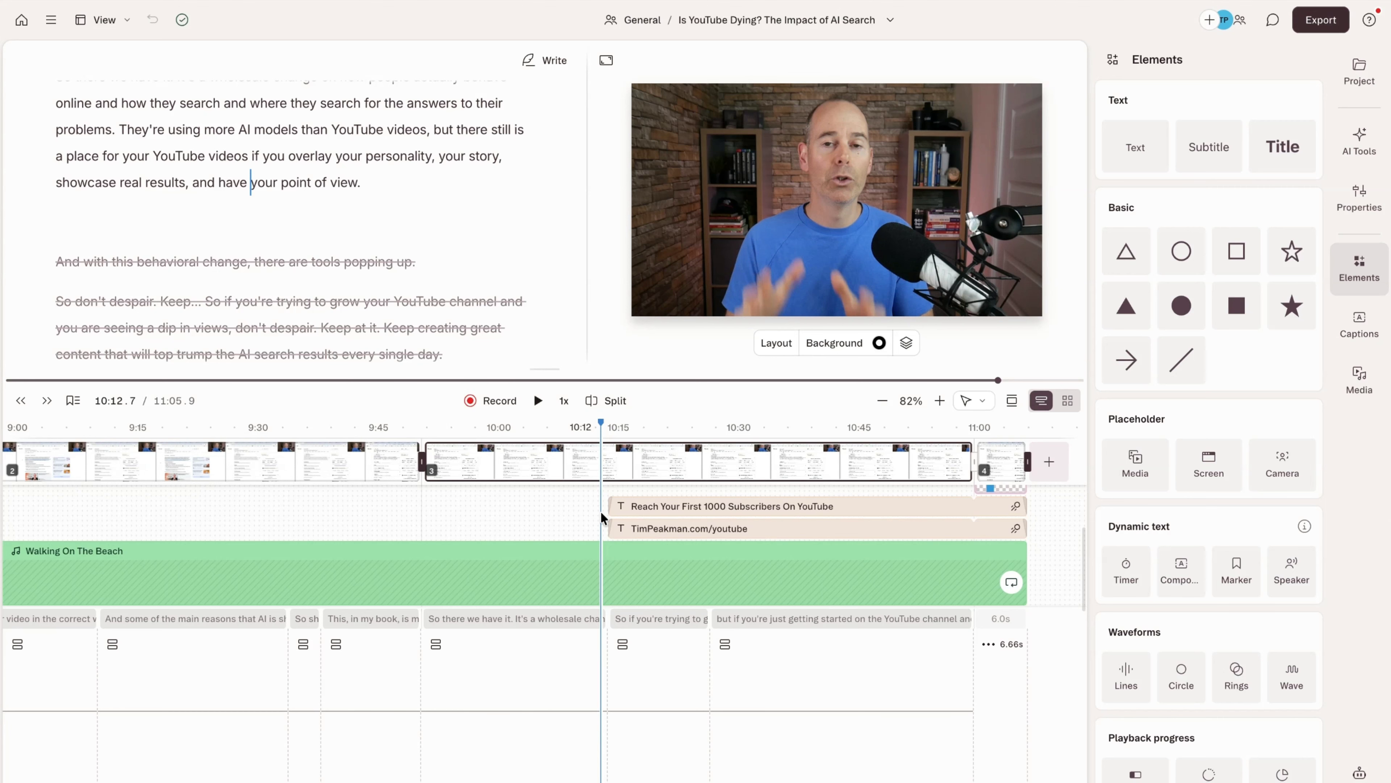
pyautogui.press('space')
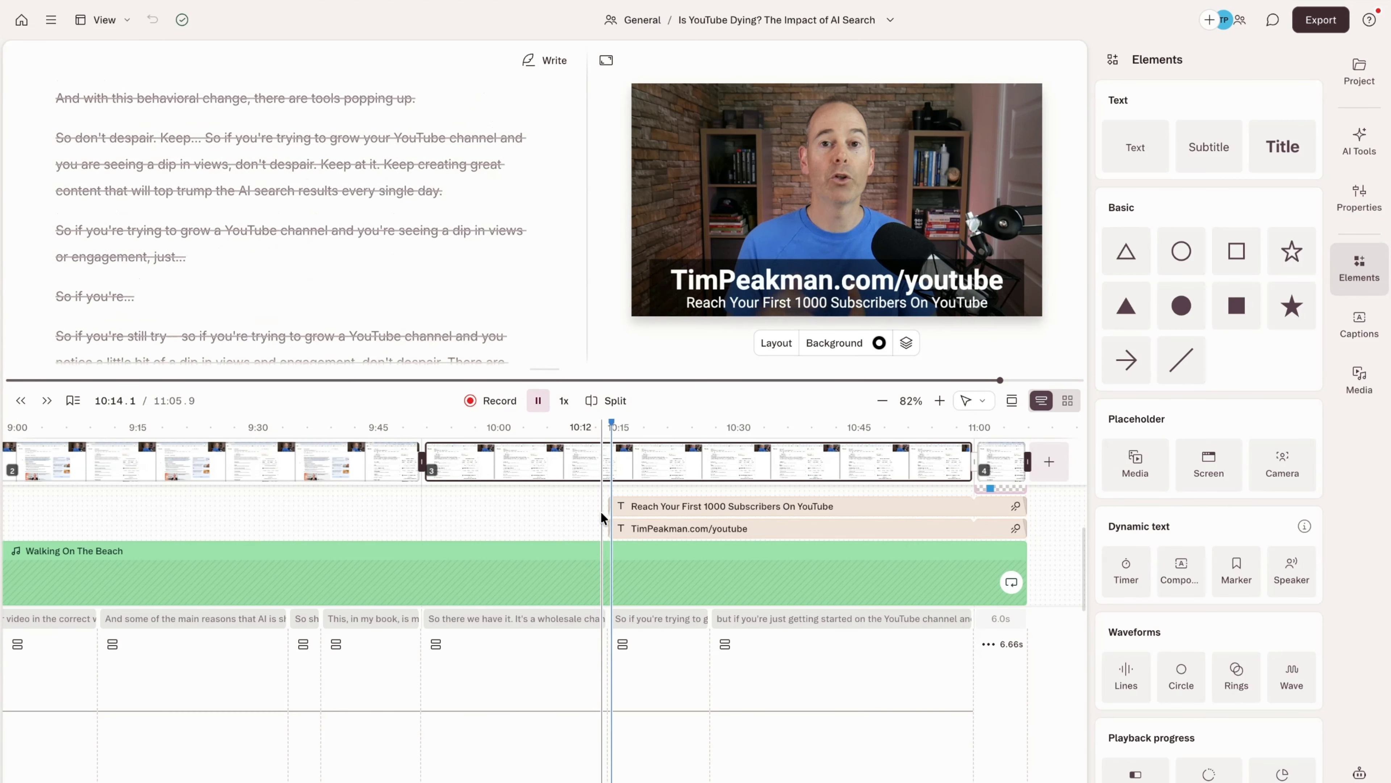
pyautogui.click(536, 408)
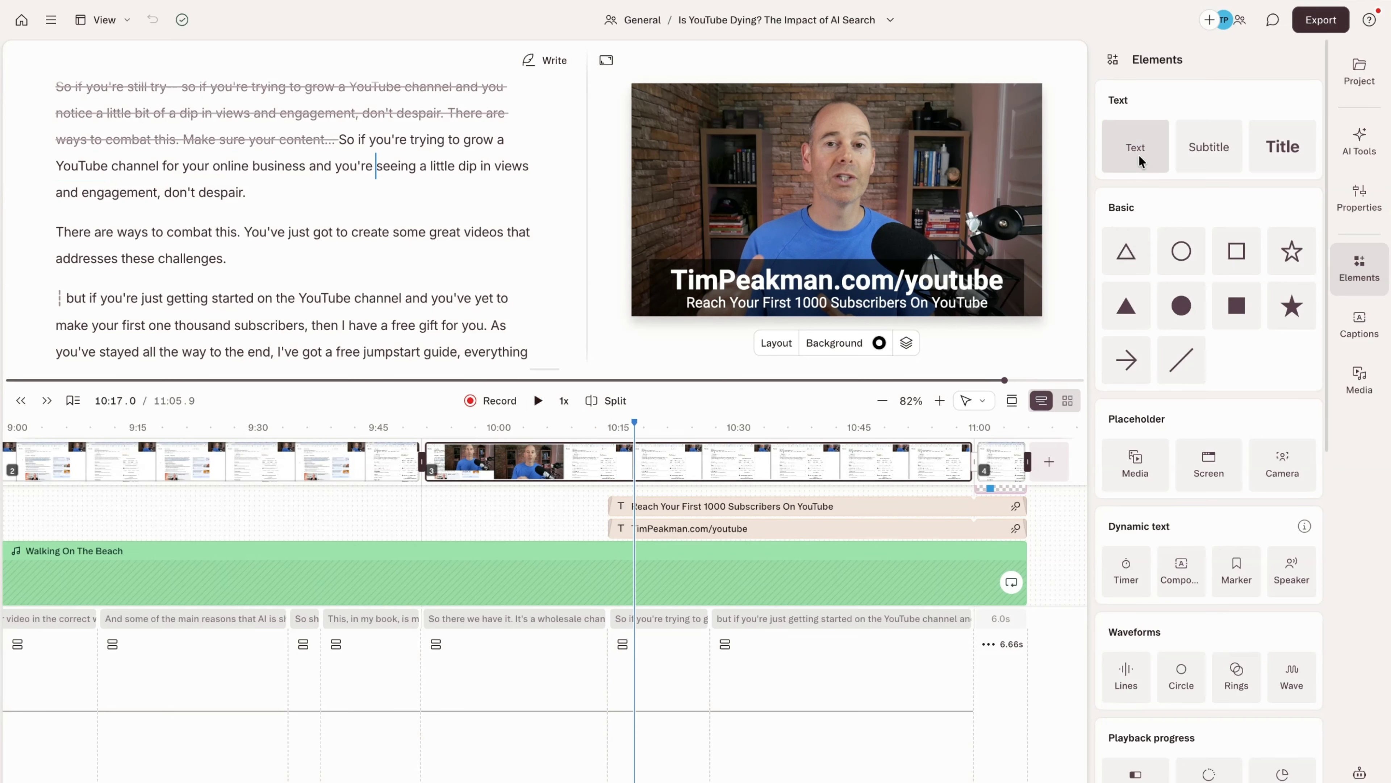
# - Examine how the closing subscriber text carries from the third scene into the fourth, and inspect the end screen's logo layer
pyautogui.click(938, 306)
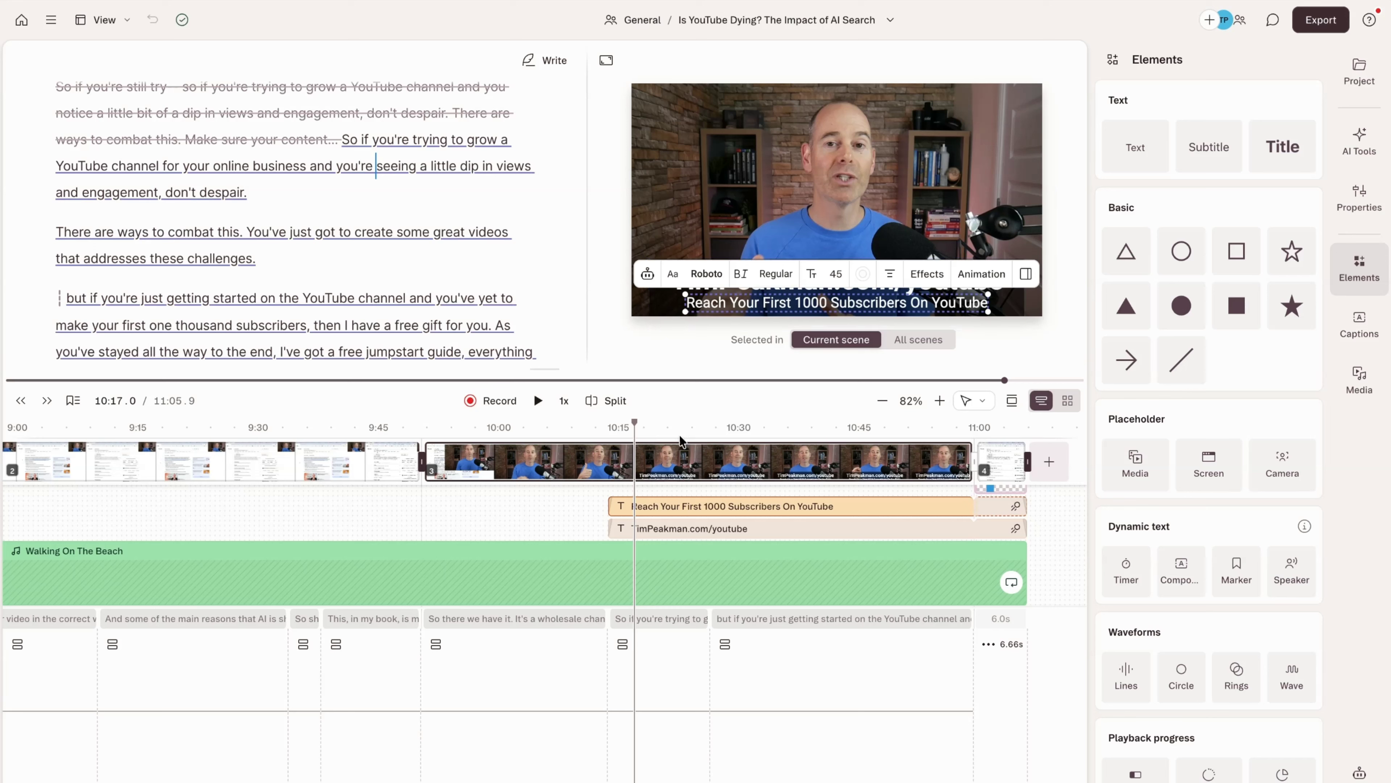
pyautogui.click(971, 513)
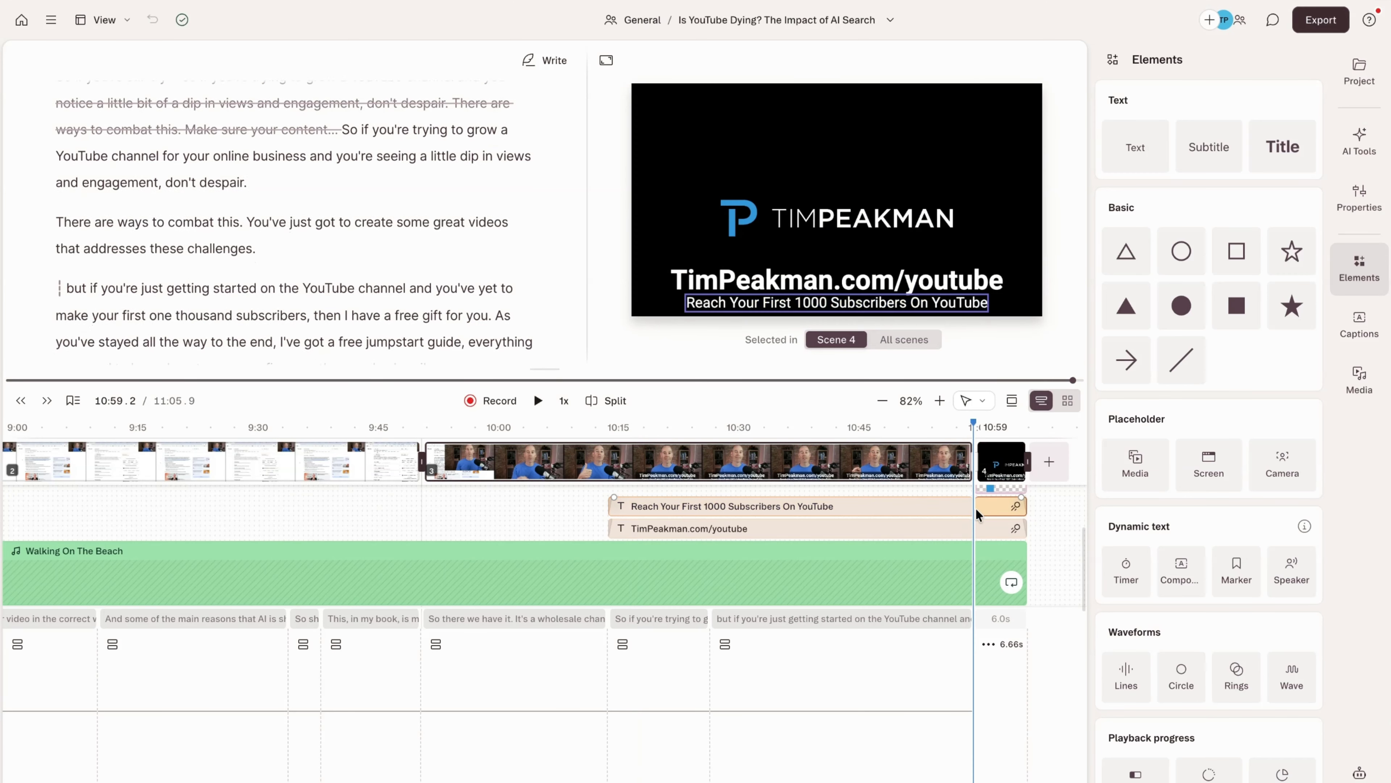
pyautogui.click(1000, 491)
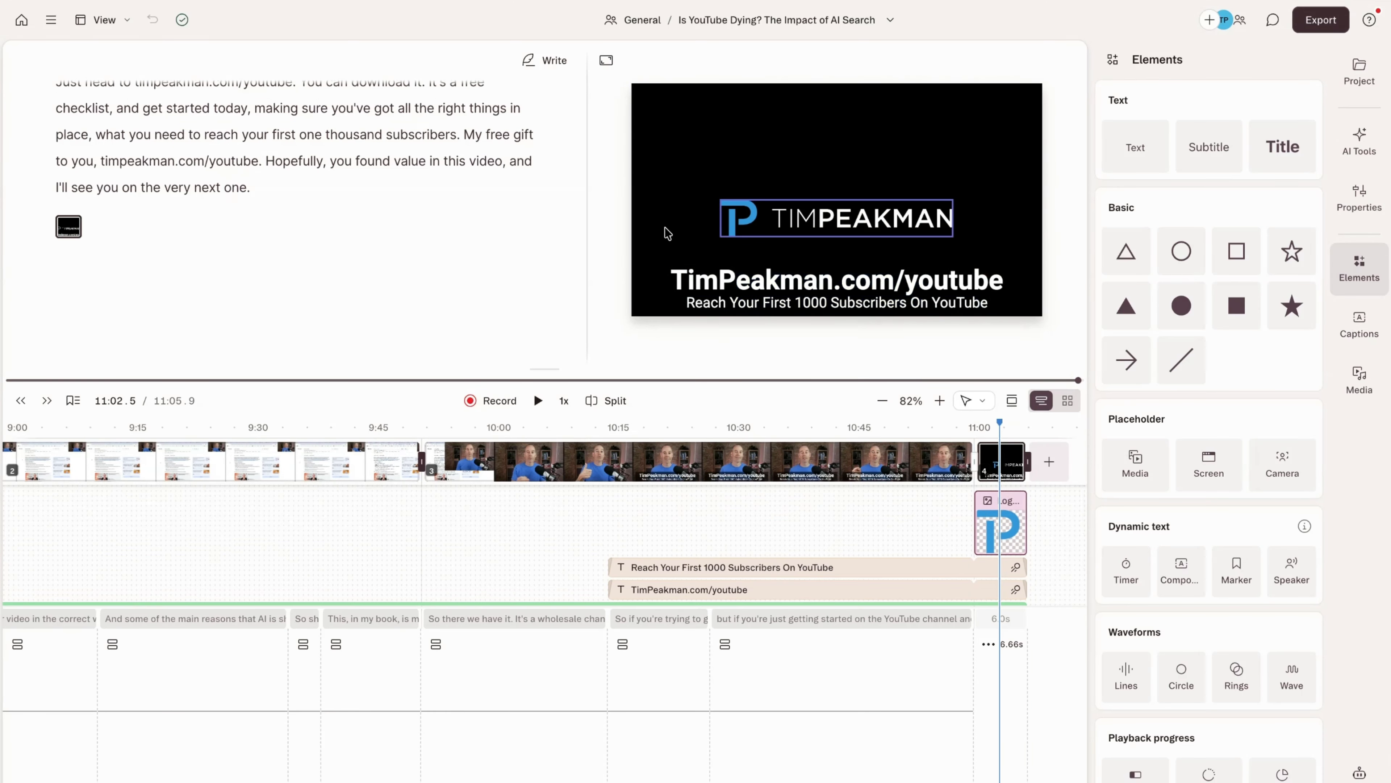
# - Add an empty scene after the final logo scene and dismiss its Create a Scene prompt
pyautogui.click(1049, 463)
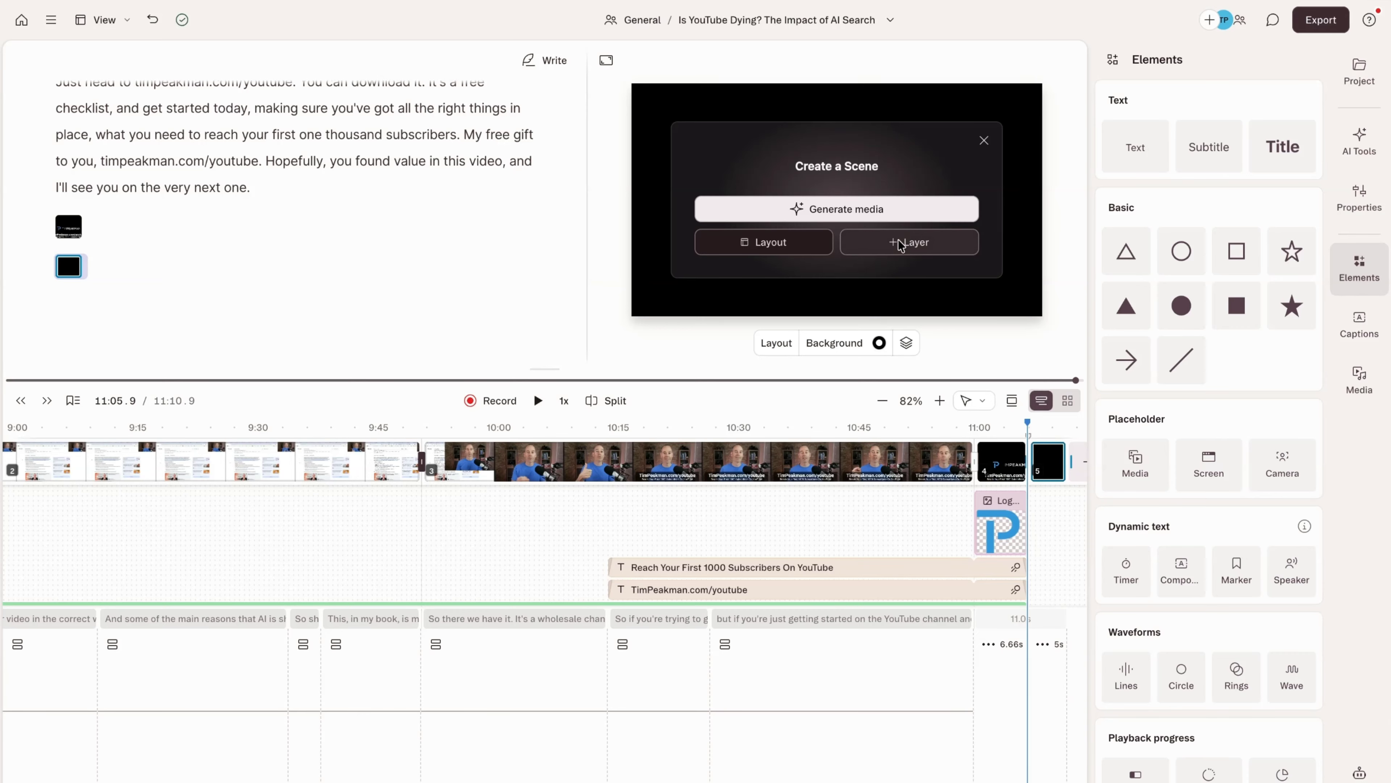
pyautogui.click(989, 143)
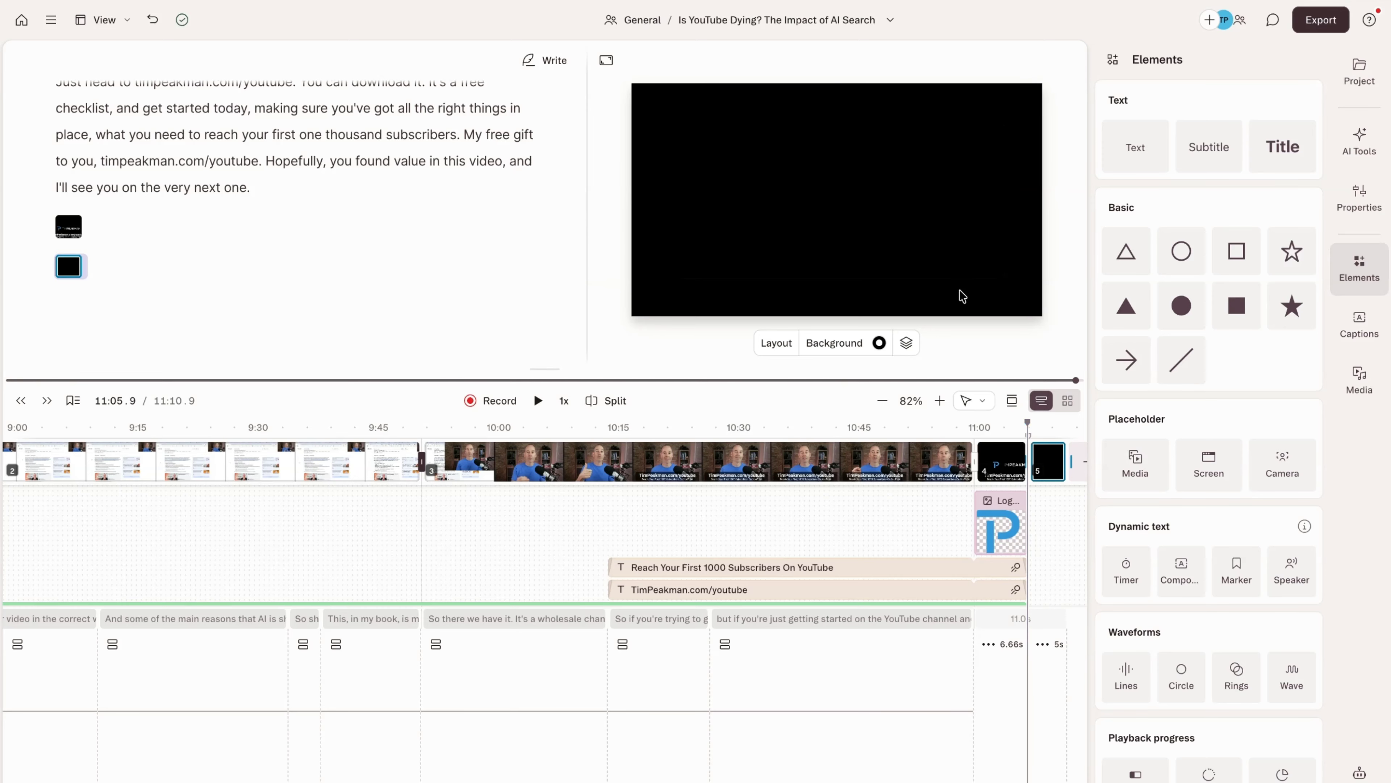
# - Return to the video's start, read through the transcript and place the playhead at the paragraph beginning "They still want to understand"
pyautogui.scroll(-4, 570, 596)
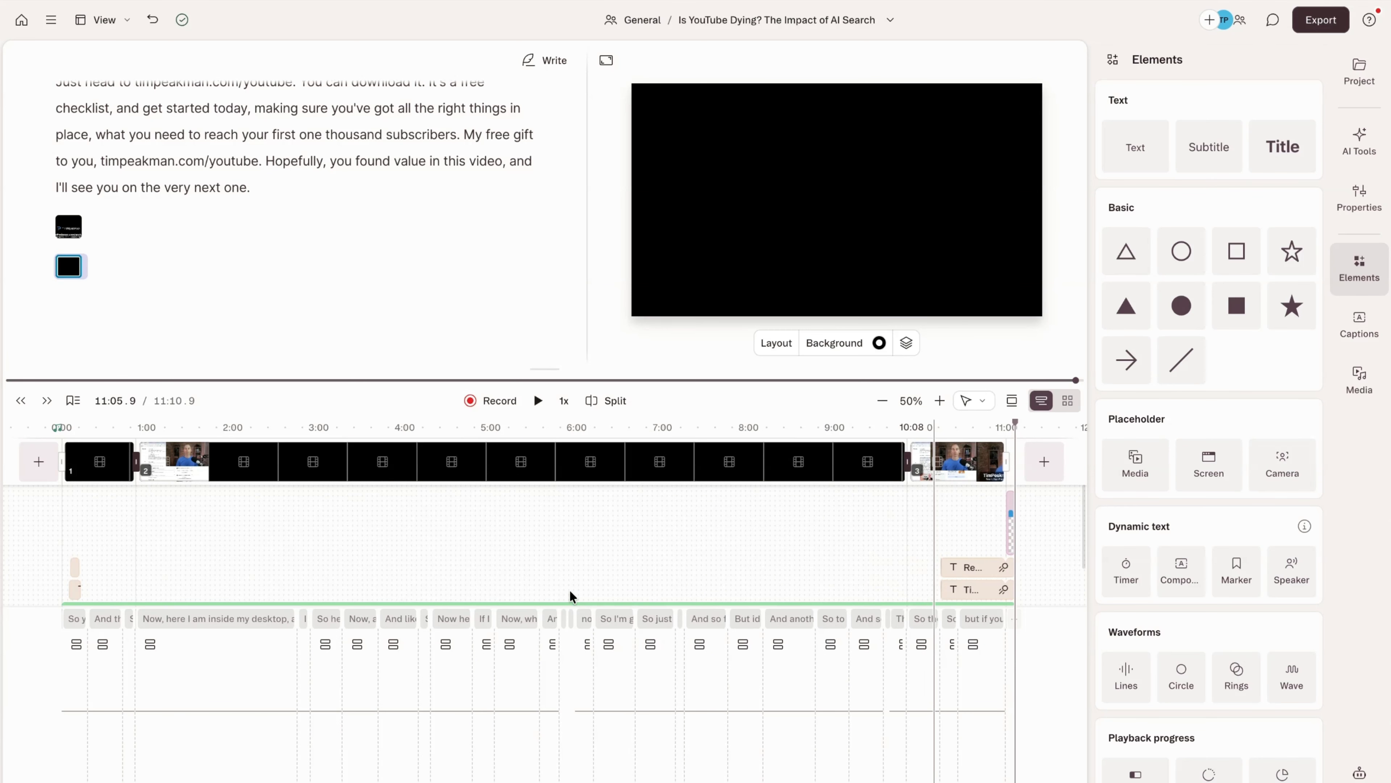
pyautogui.click(62, 546)
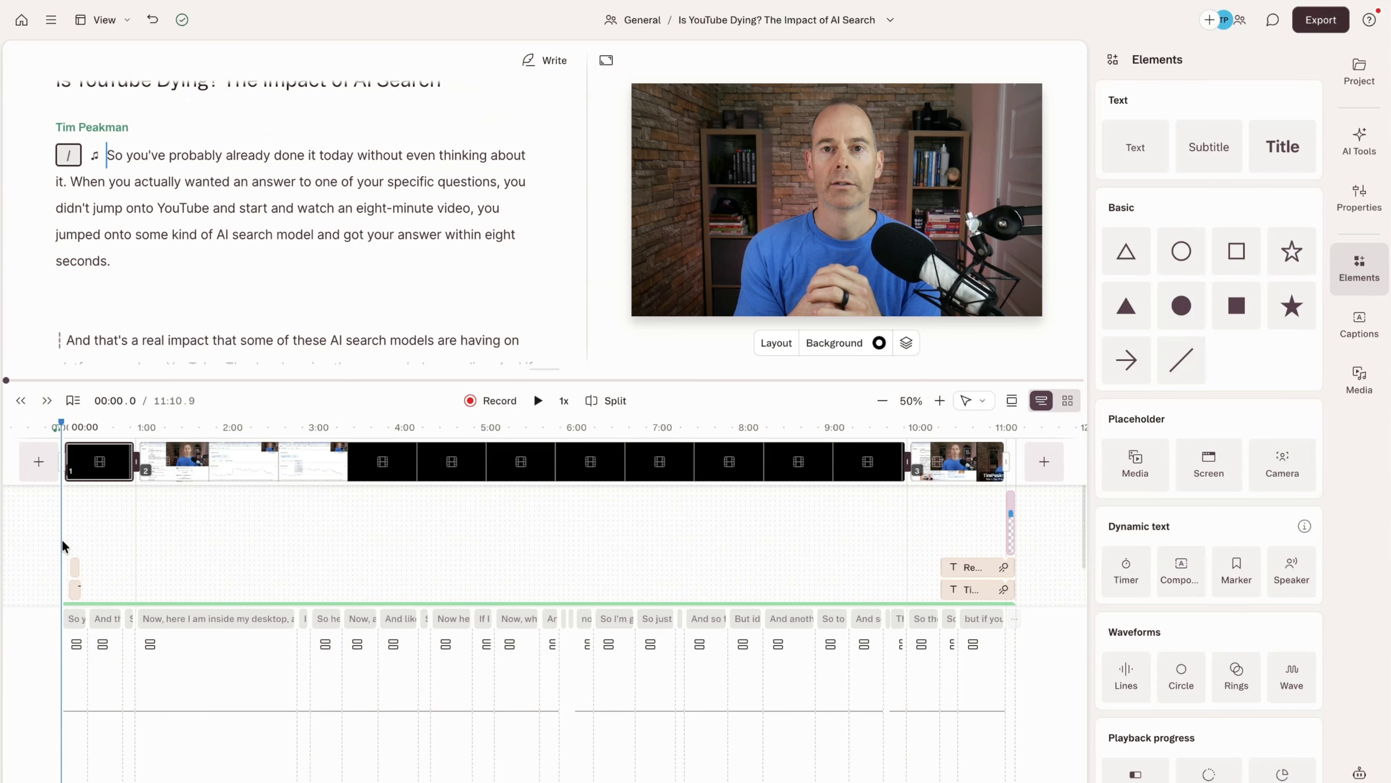
pyautogui.scroll(-8, 301, 233)
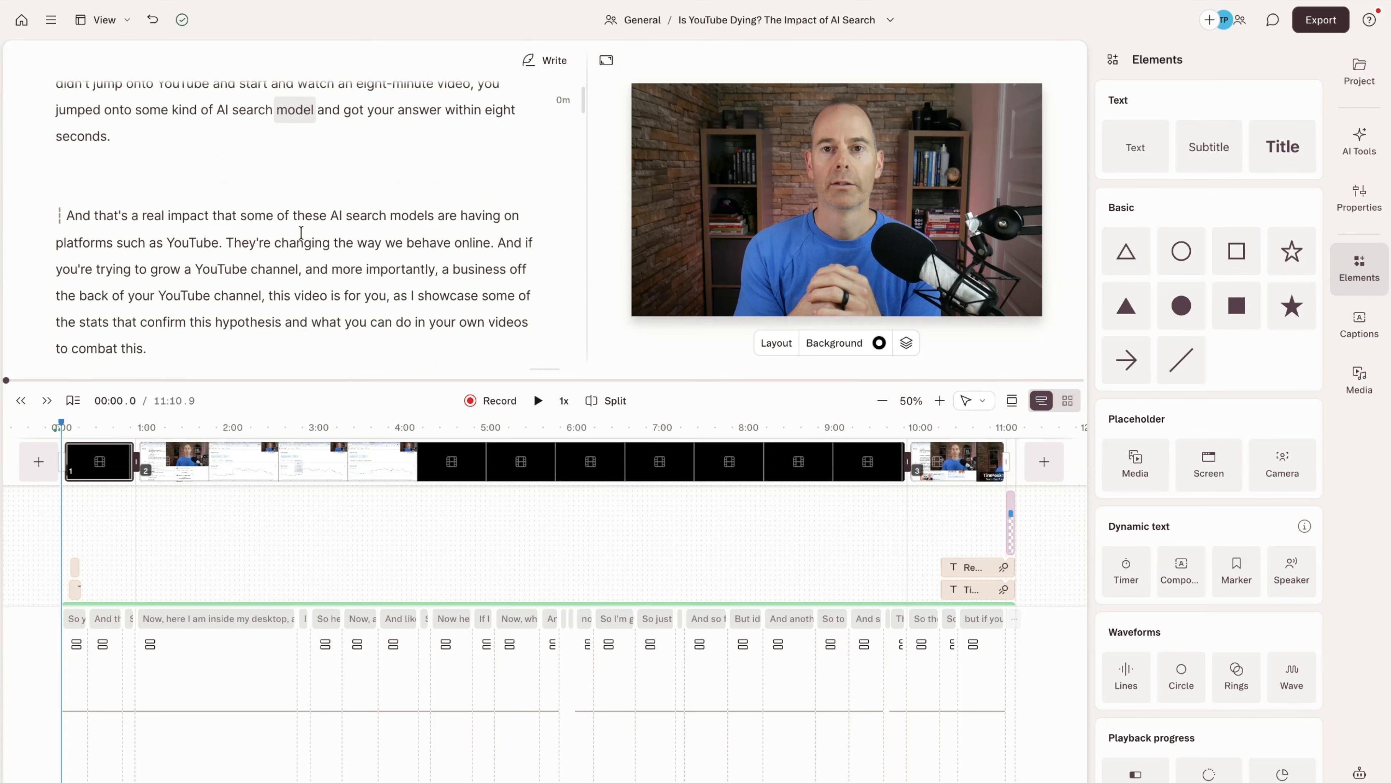
pyautogui.scroll(3, 230, 222)
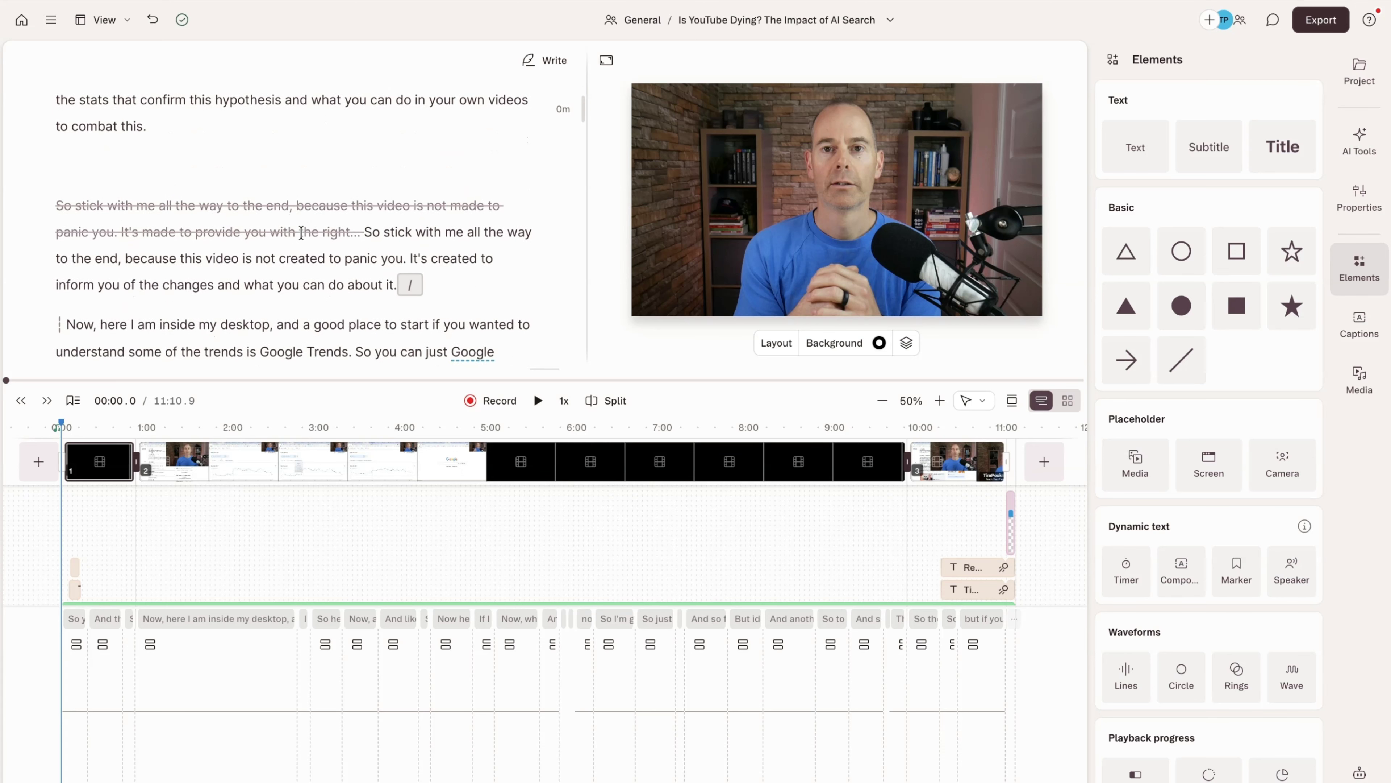
pyautogui.scroll(-3, 392, 209)
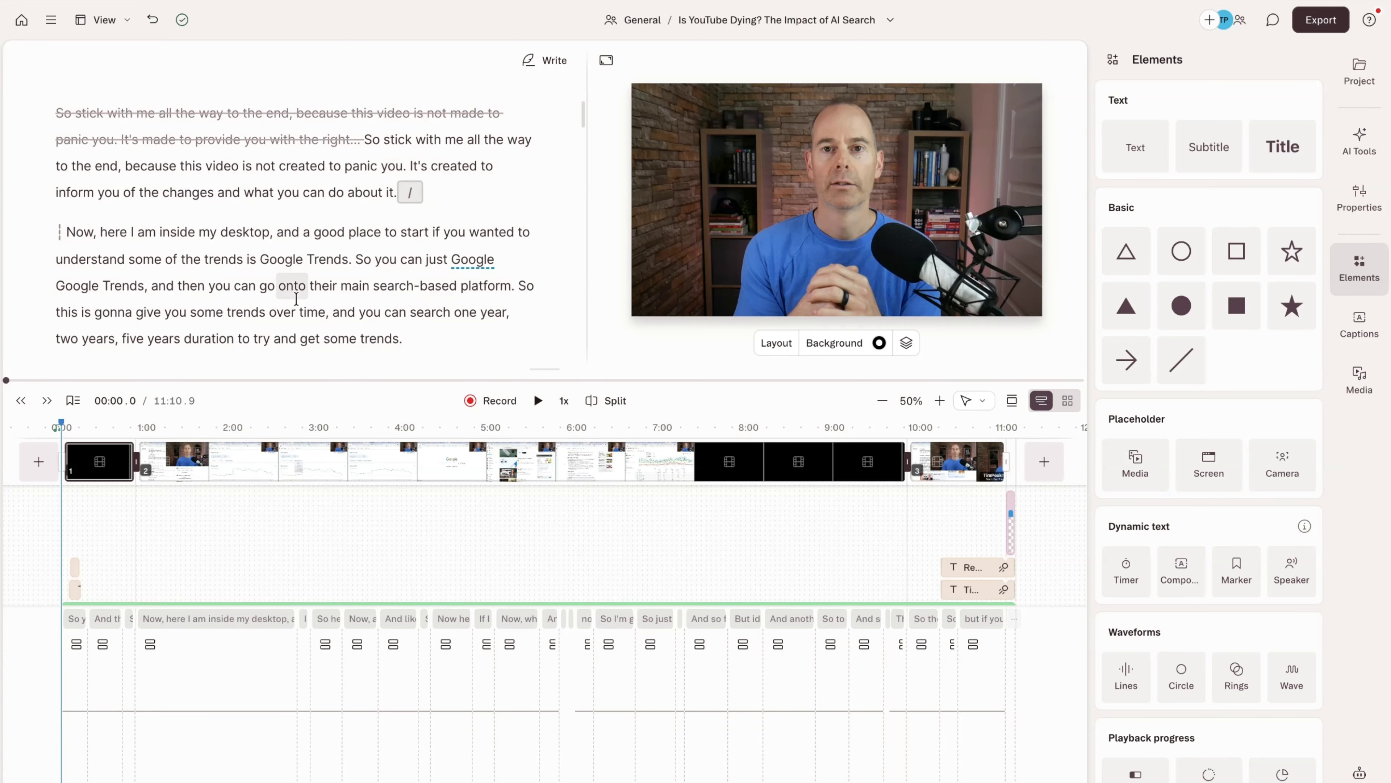
pyautogui.scroll(-10, 296, 299)
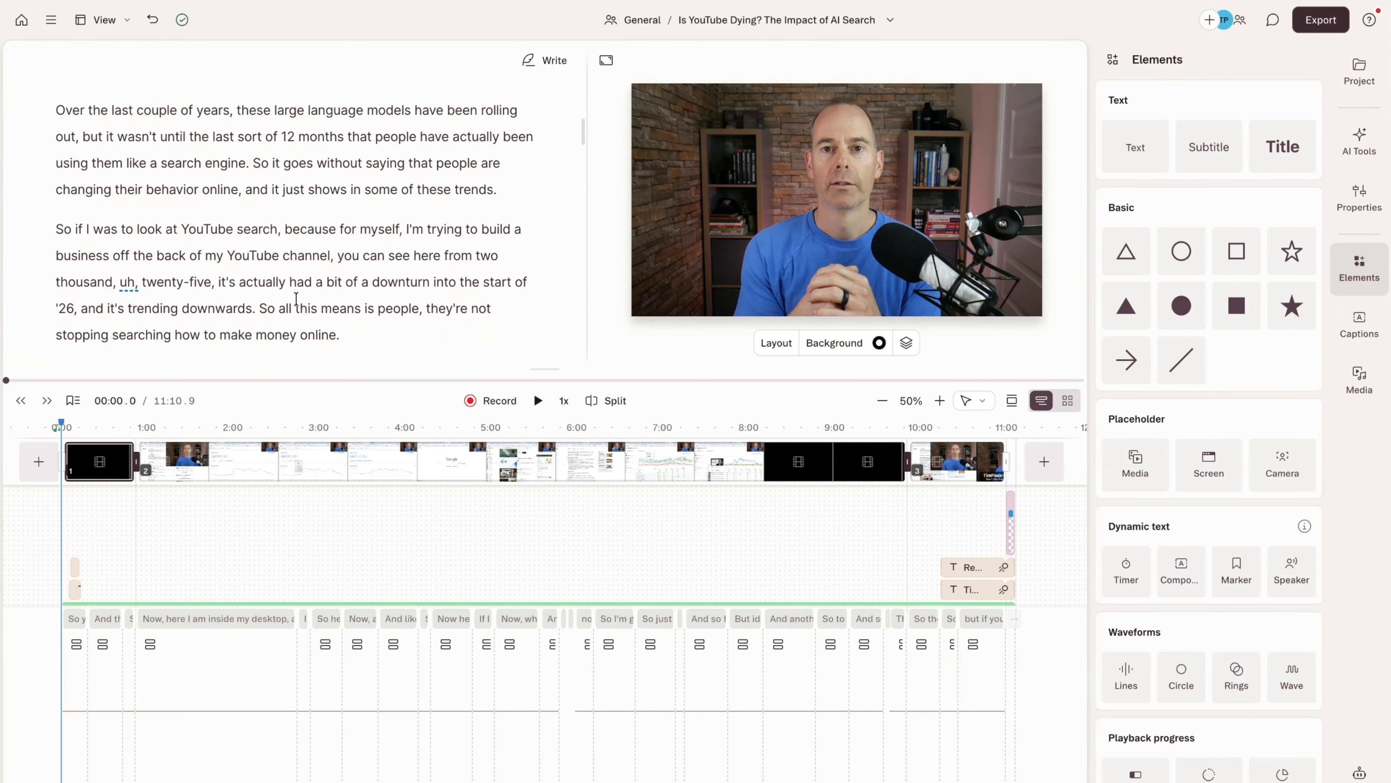
pyautogui.scroll(-6, 296, 298)
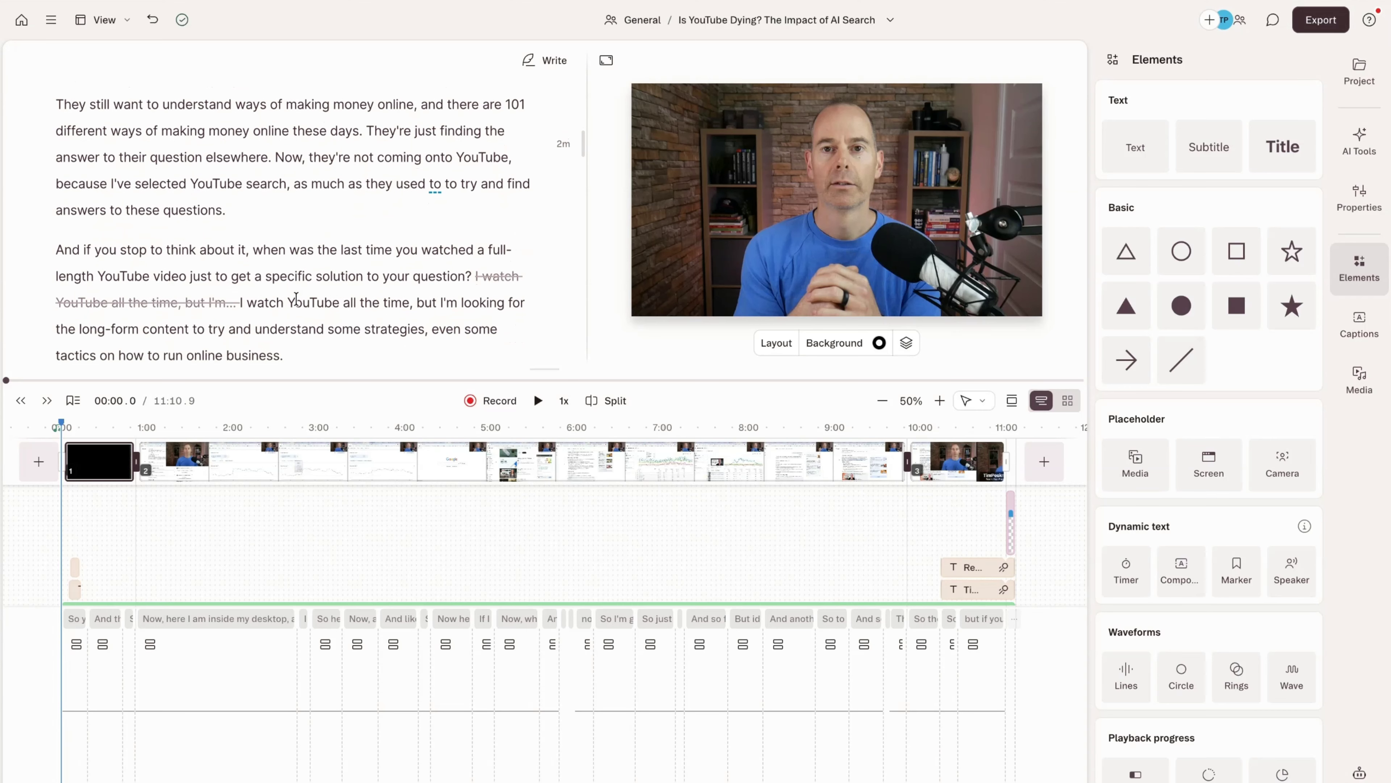
pyautogui.click(55, 103)
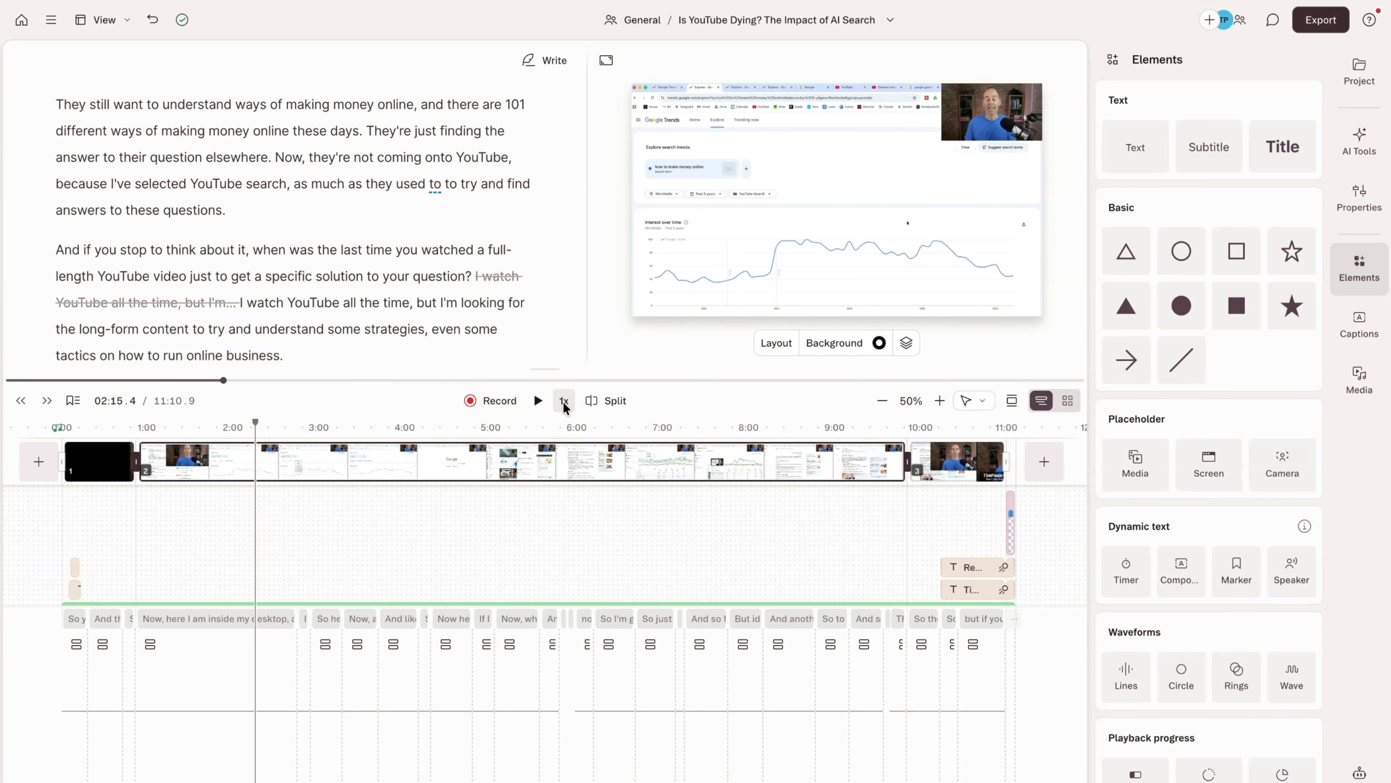
# - Review the available playback speeds, caption styles and stock media
pyautogui.click(564, 402)
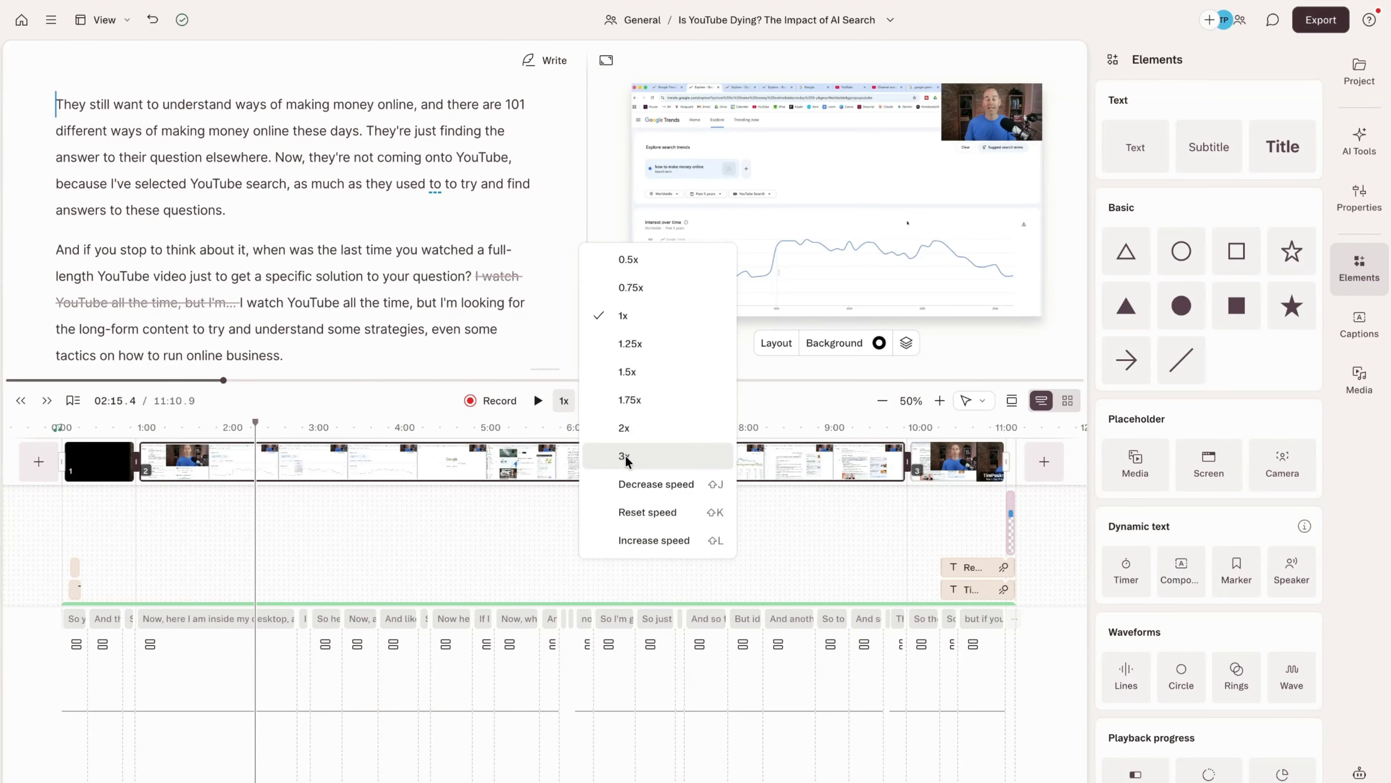
pyautogui.click(562, 337)
pyautogui.click(1360, 326)
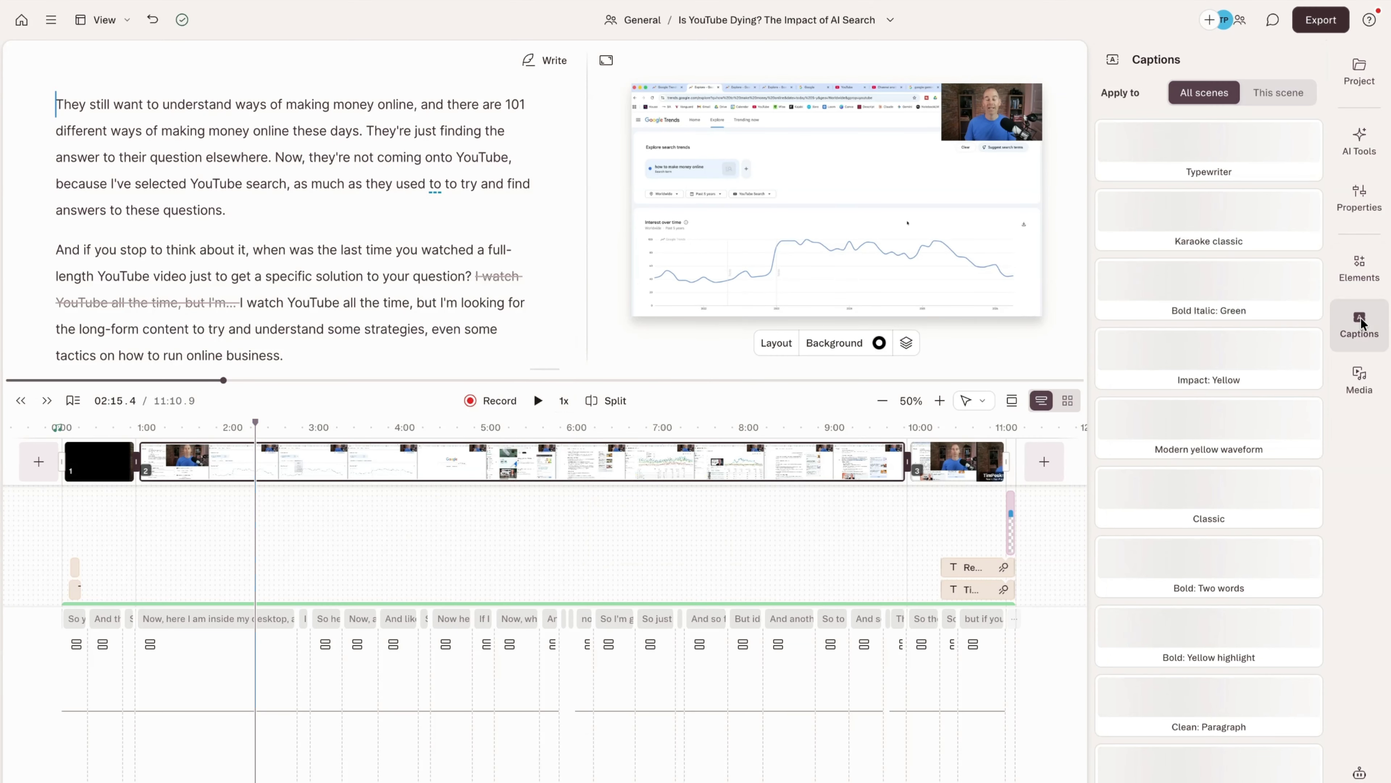
pyautogui.click(1362, 379)
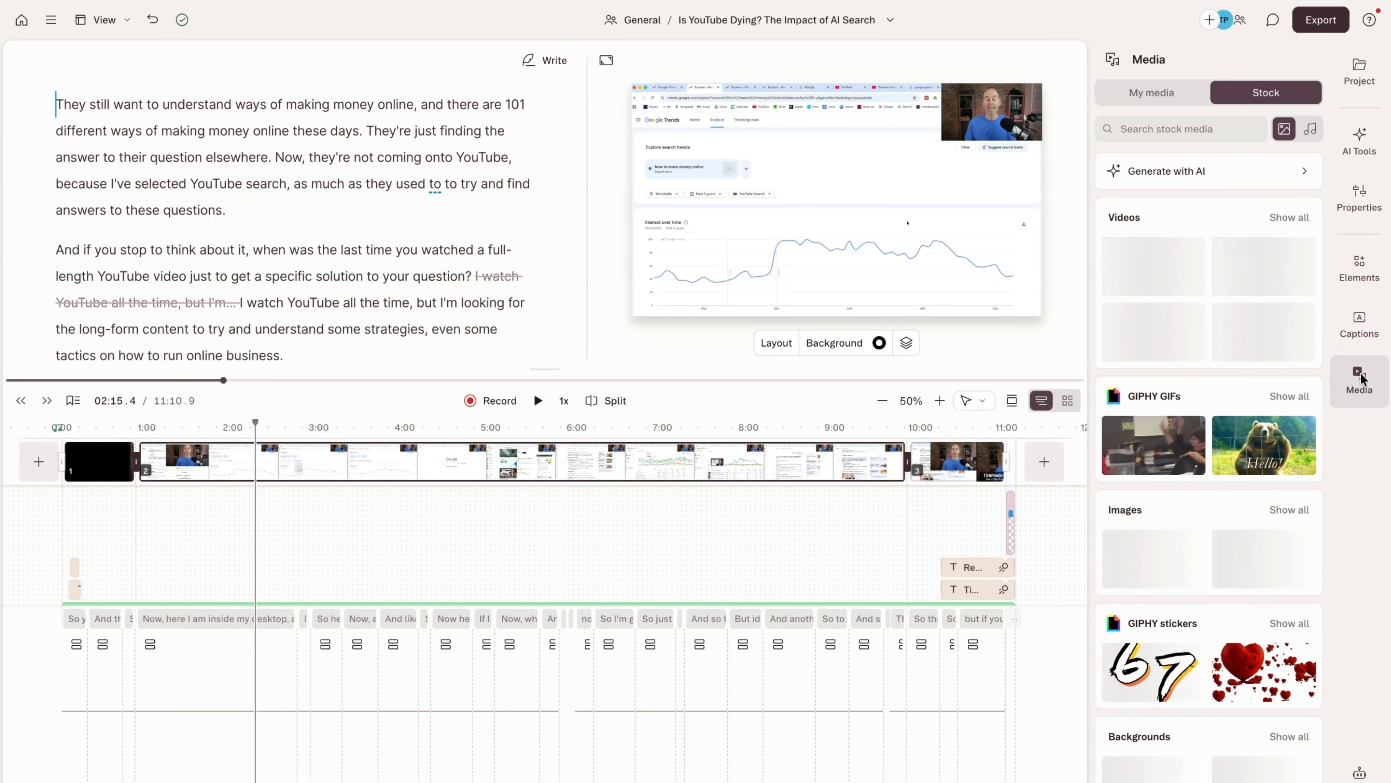
# - Open the video export settings and choose Descript (web link) as the destination with 4K resolution
pyautogui.click(1320, 22)
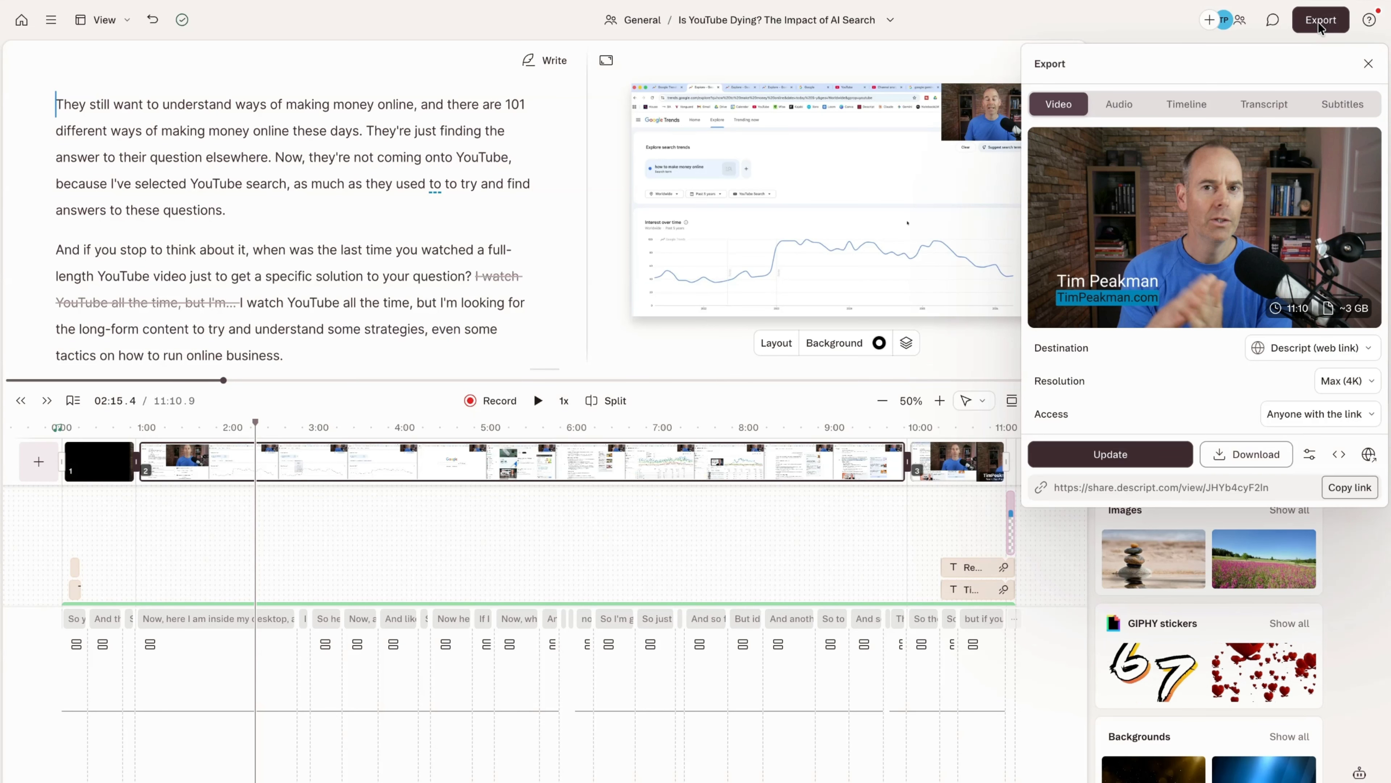
pyautogui.click(1291, 349)
pyautogui.click(1286, 375)
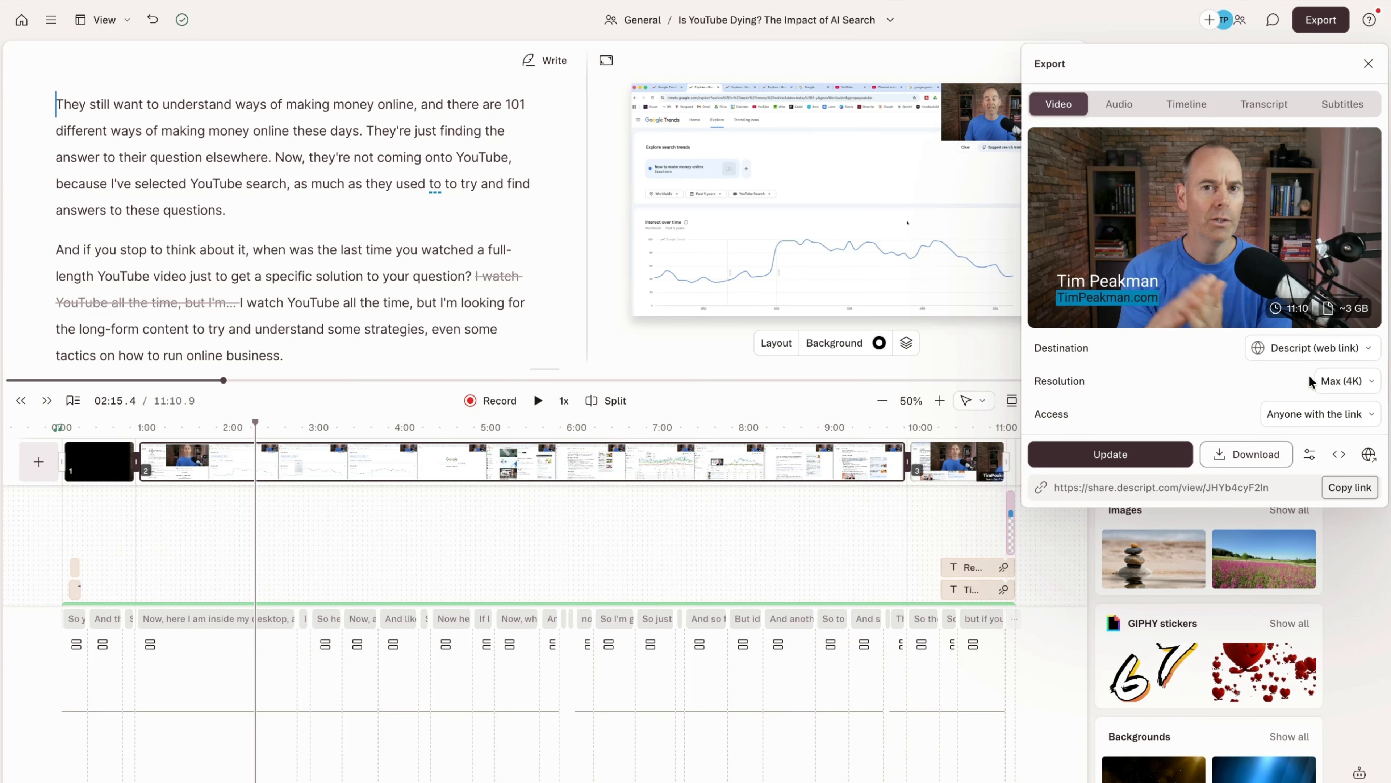
pyautogui.click(1344, 380)
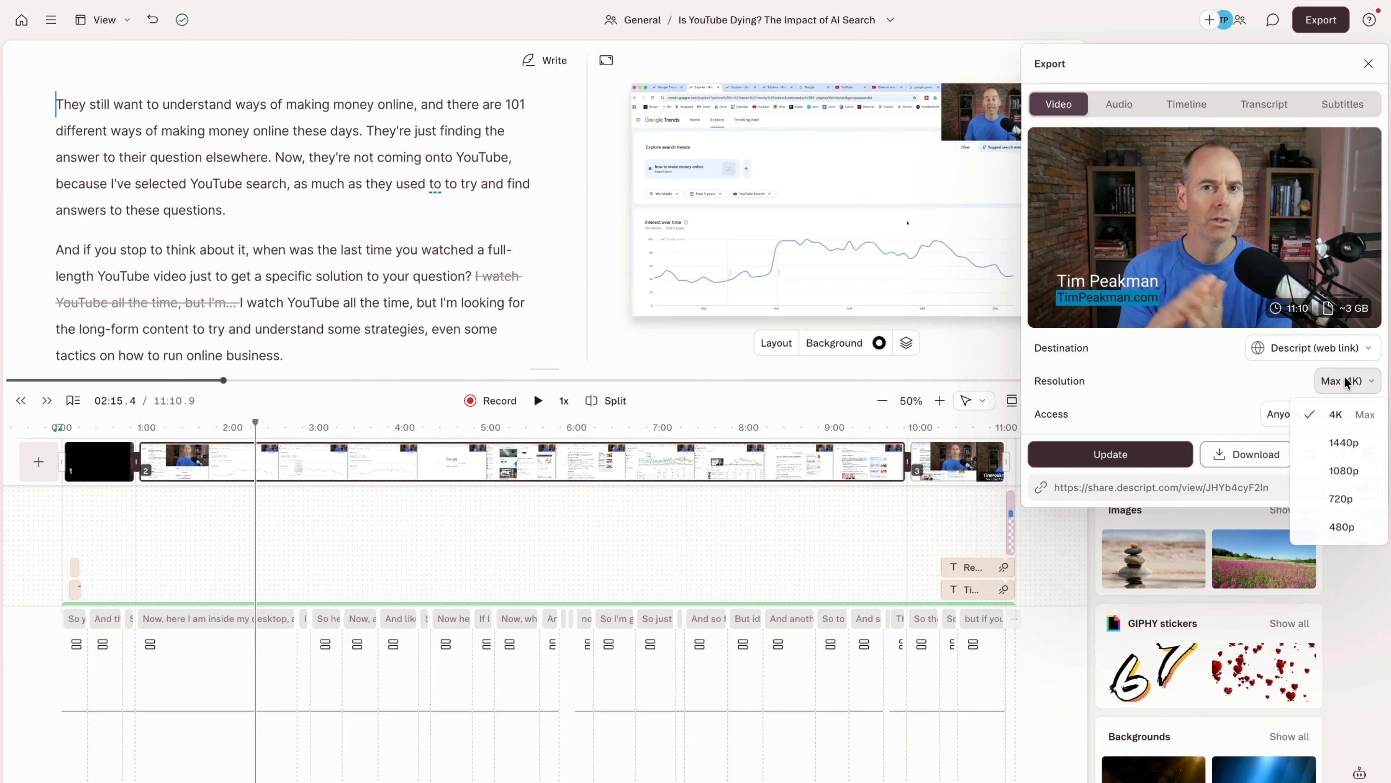
pyautogui.click(1335, 414)
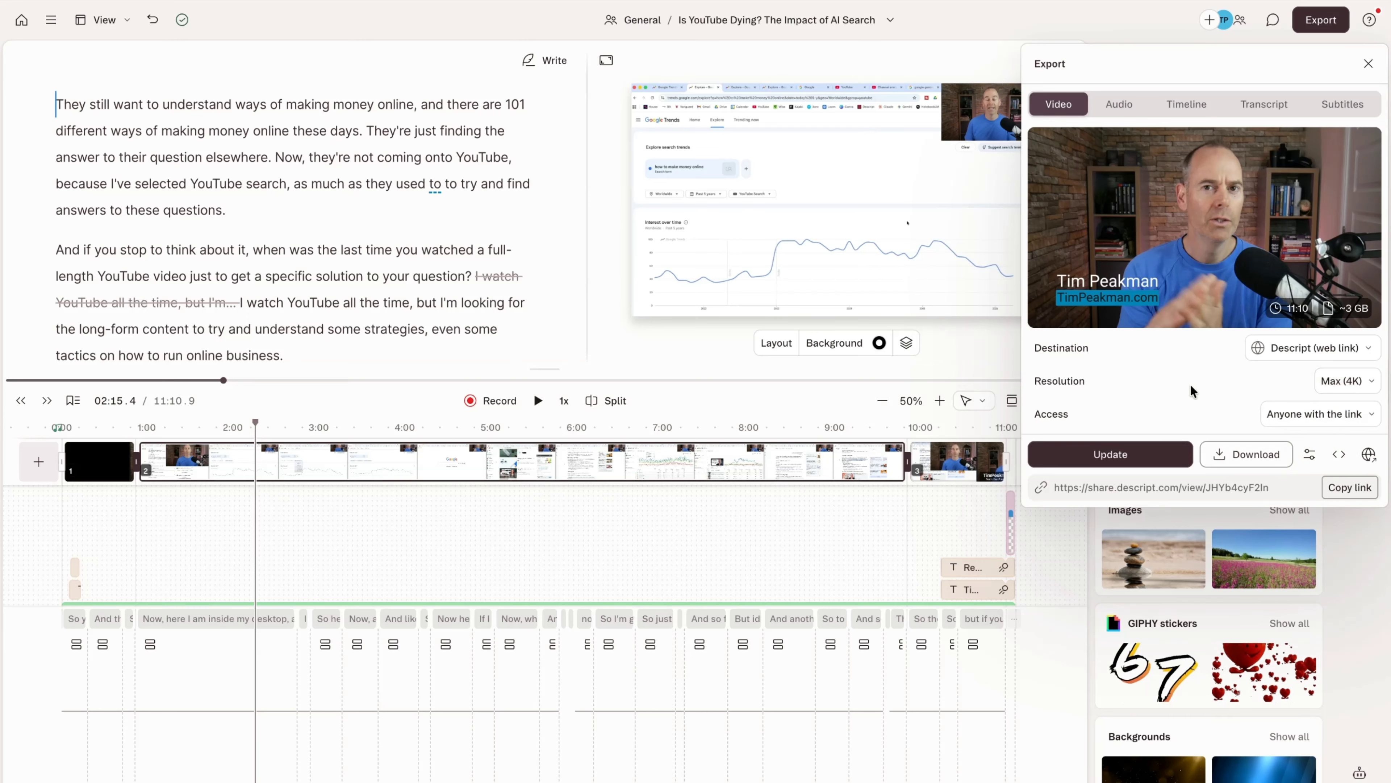